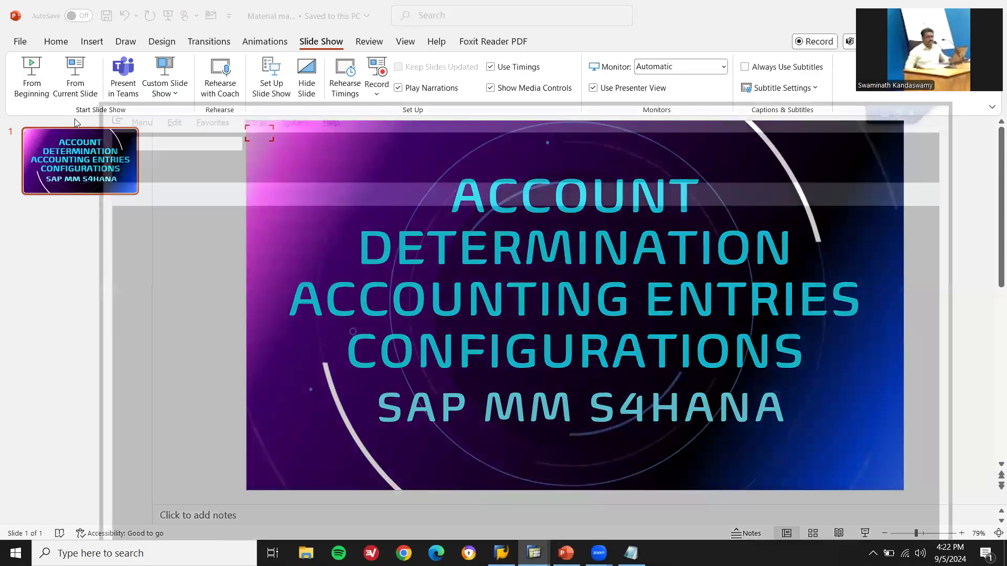
Run transaction SPRO in SAP and display the SAP Reference IMG.
{"action": "type", "text": "SP"}
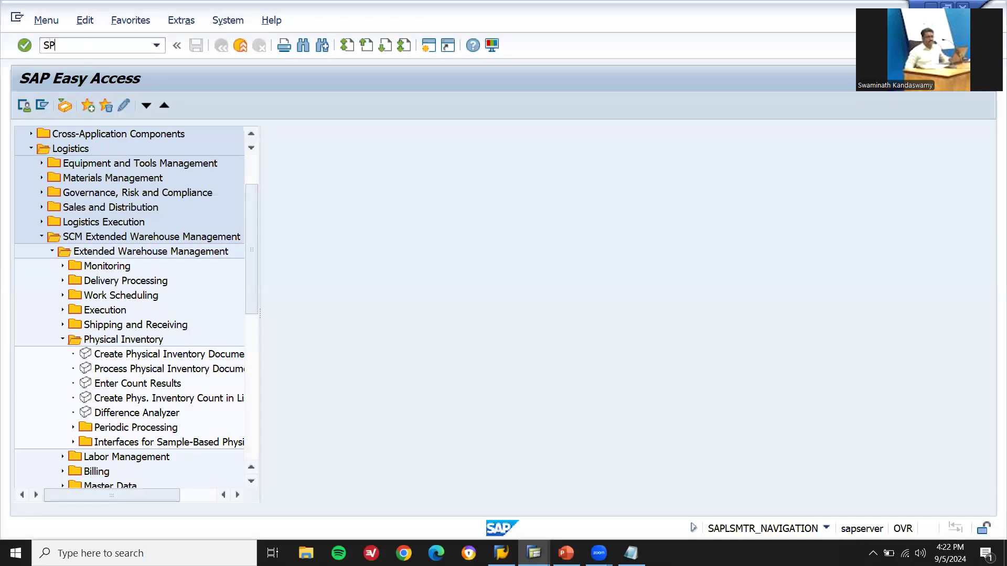
{"action": "type", "text": "RO"}
{"action": "key", "text": "Return"}
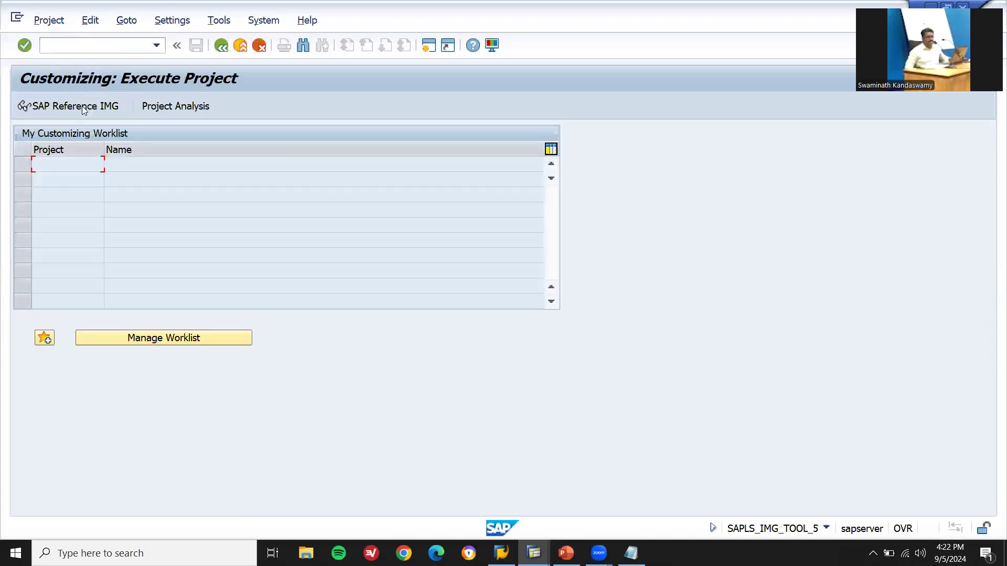
{"action": "left_click", "coordinate": [82, 106]}
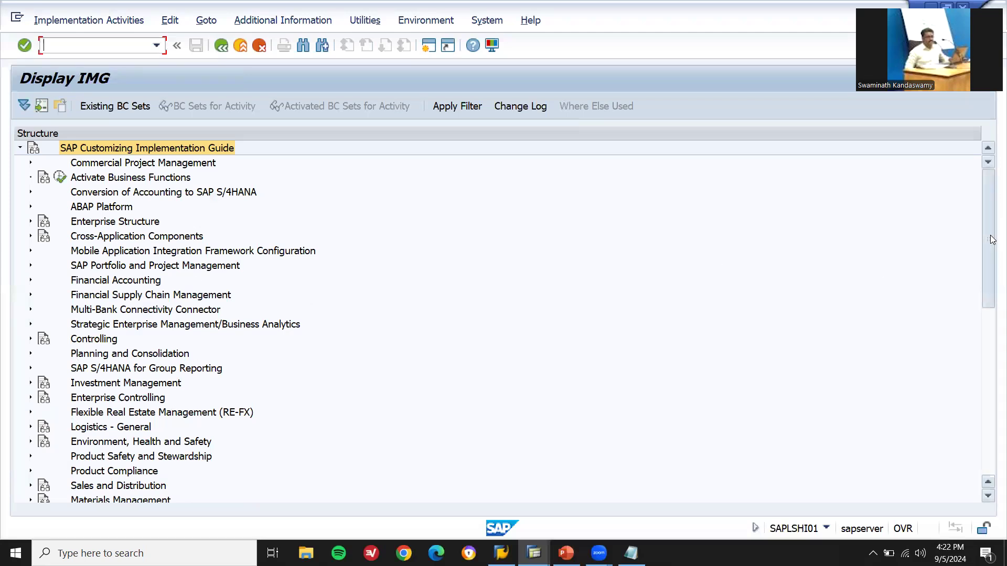
Open Define Valuation Classes under Materials Management, Valuation and Account Assignment, Account Determination, Account Determination Without Wizard.
{"action": "left_click_drag", "start_coordinate": [991, 231], "coordinate": [992, 328]}
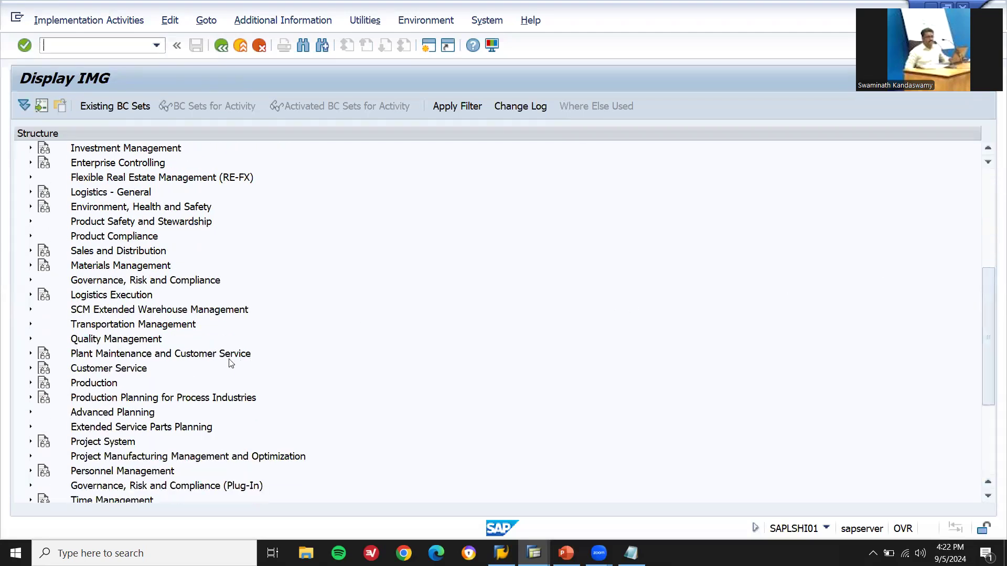
{"action": "left_click", "coordinate": [30, 266]}
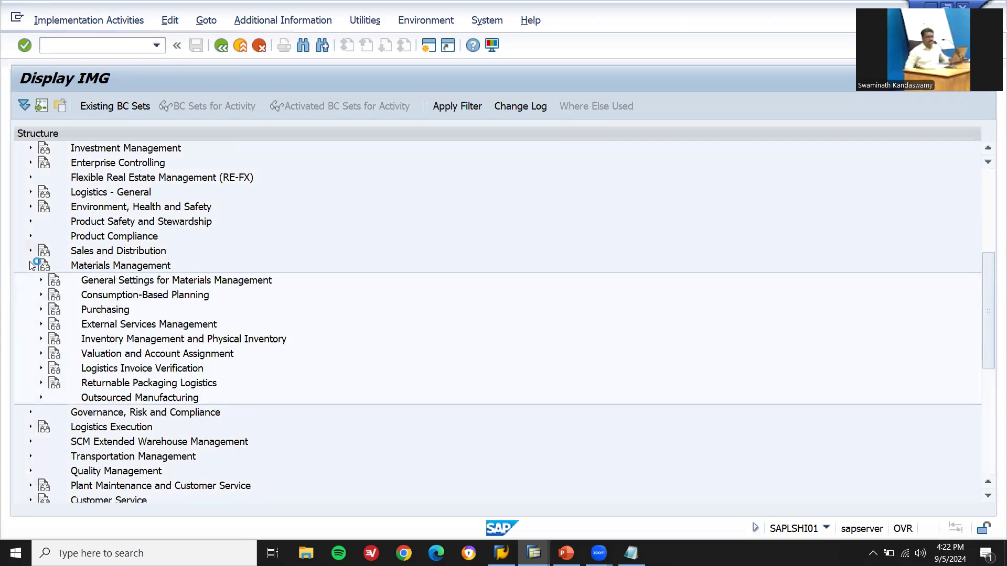
{"action": "left_click", "coordinate": [41, 354]}
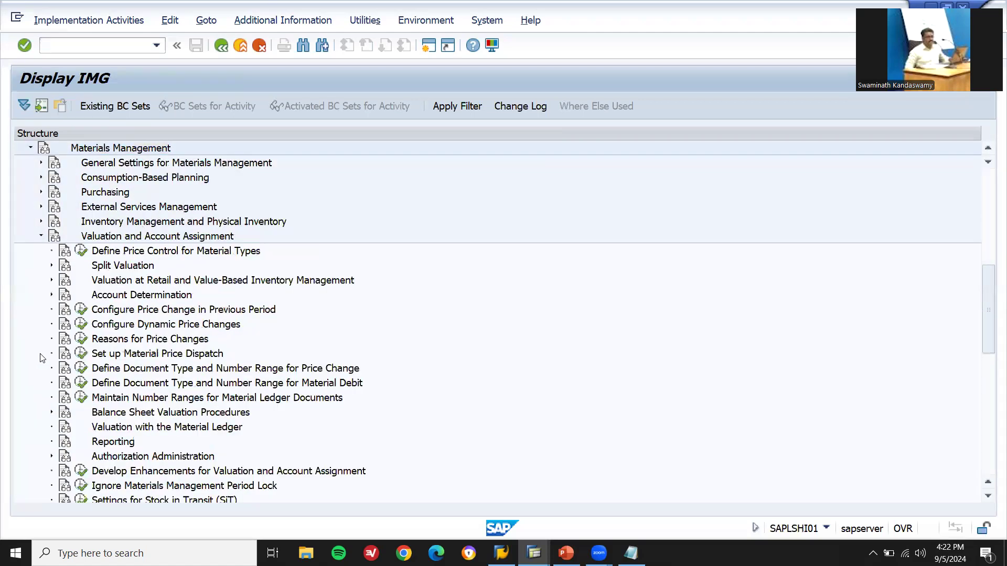
{"action": "left_click", "coordinate": [131, 238]}
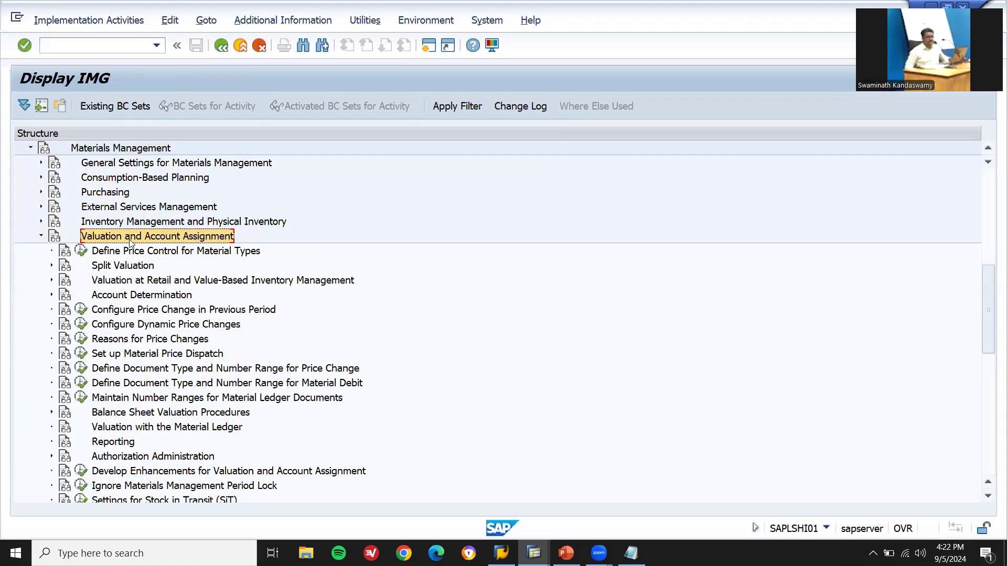
{"action": "left_click", "coordinate": [51, 295]}
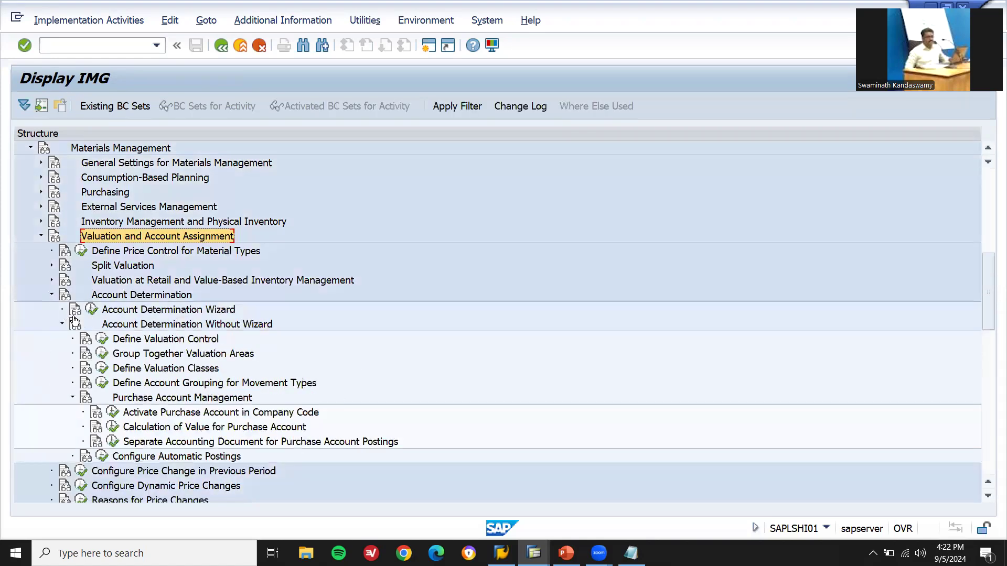
{"action": "left_click", "coordinate": [121, 325]}
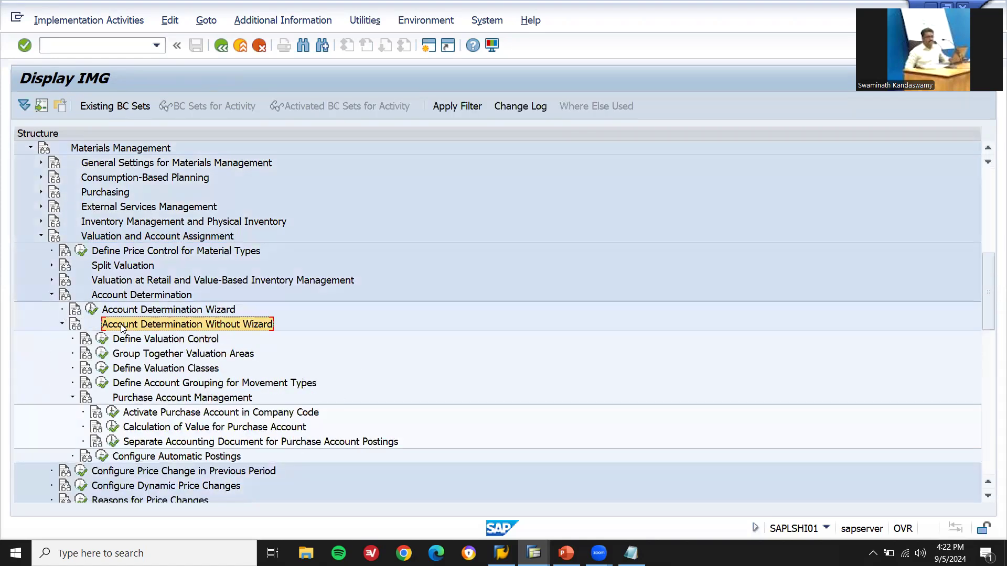
{"action": "left_click", "coordinate": [103, 370]}
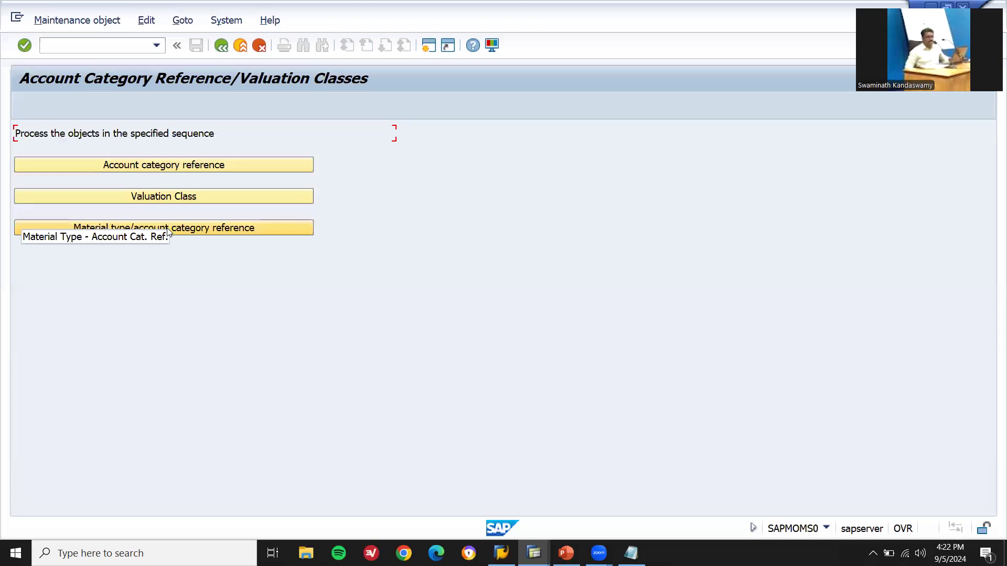
Create account category reference X007 with the description "ROH X007***" and save it.
{"action": "left_click", "coordinate": [230, 163]}
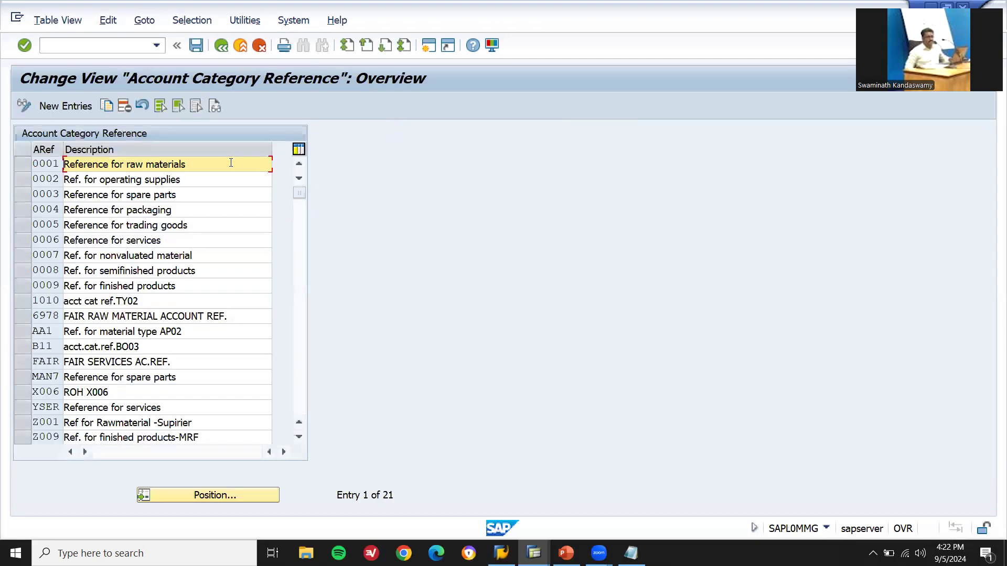
{"action": "left_click", "coordinate": [66, 100]}
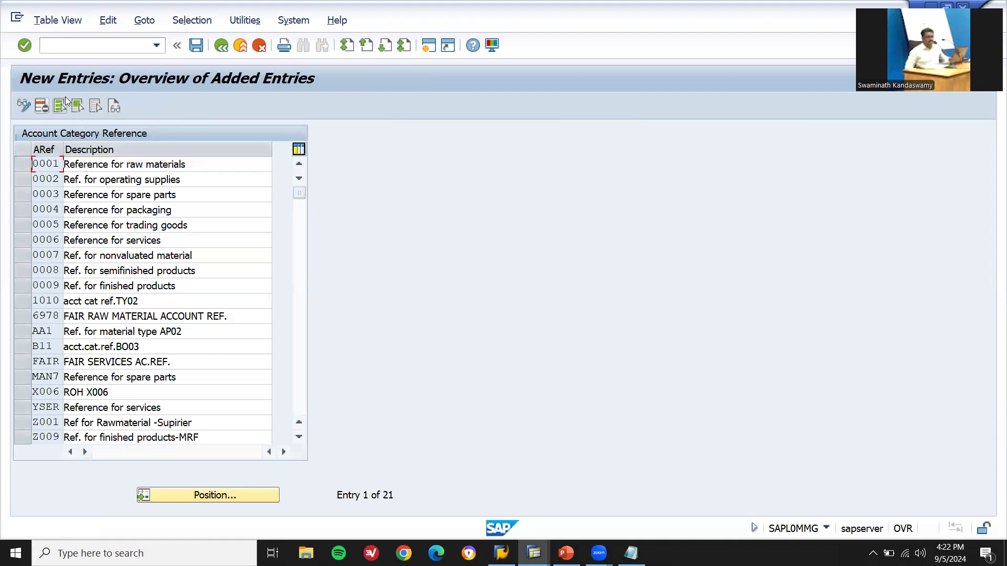
{"action": "type", "text": "X00"}
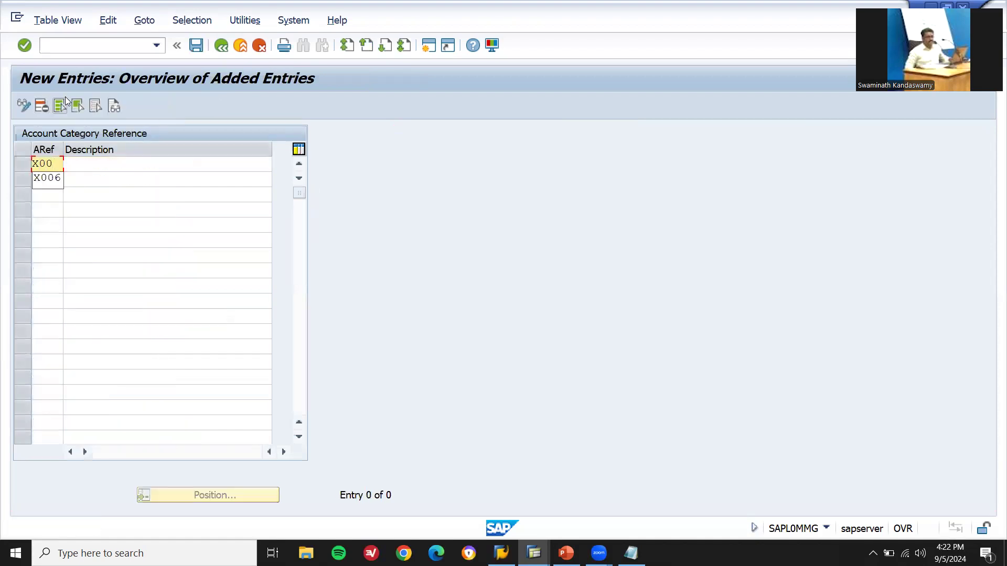
{"action": "type", "text": "7"}
{"action": "key", "text": "Tab"}
{"action": "type", "text": "ROH X006"}
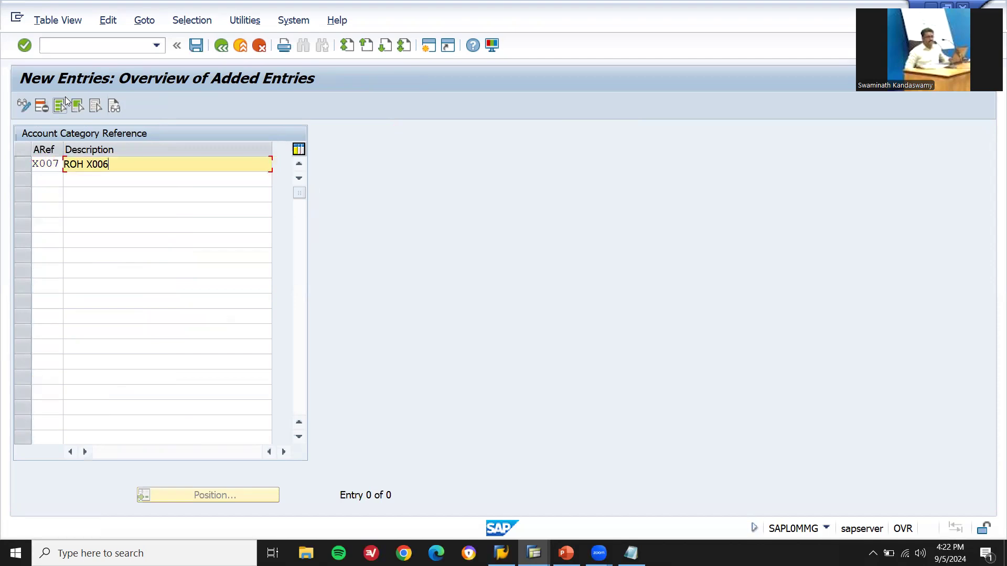
{"action": "key", "text": "BackSpace"}
{"action": "type", "text": "7***"}
{"action": "key", "text": "Return"}
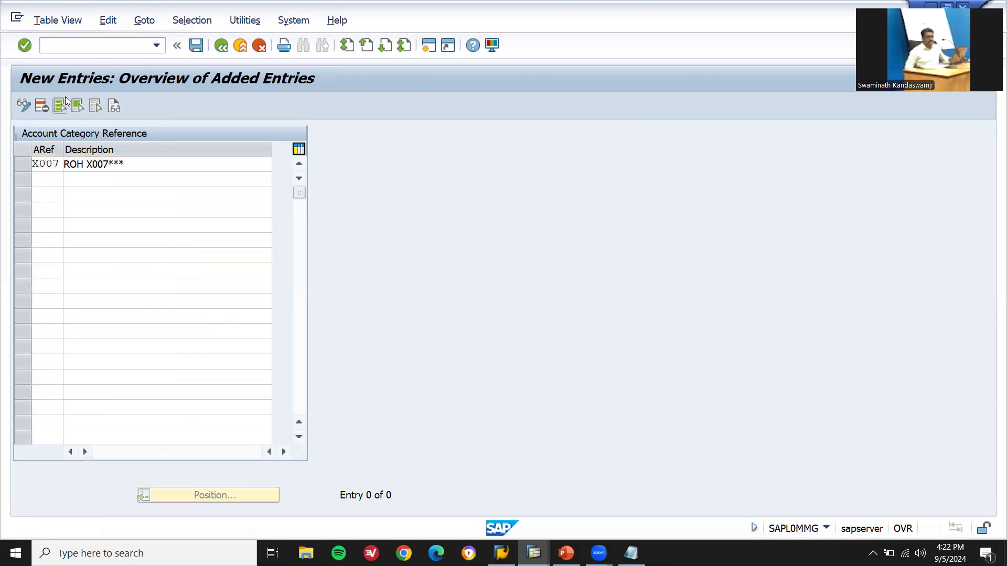
{"action": "left_click", "coordinate": [197, 46]}
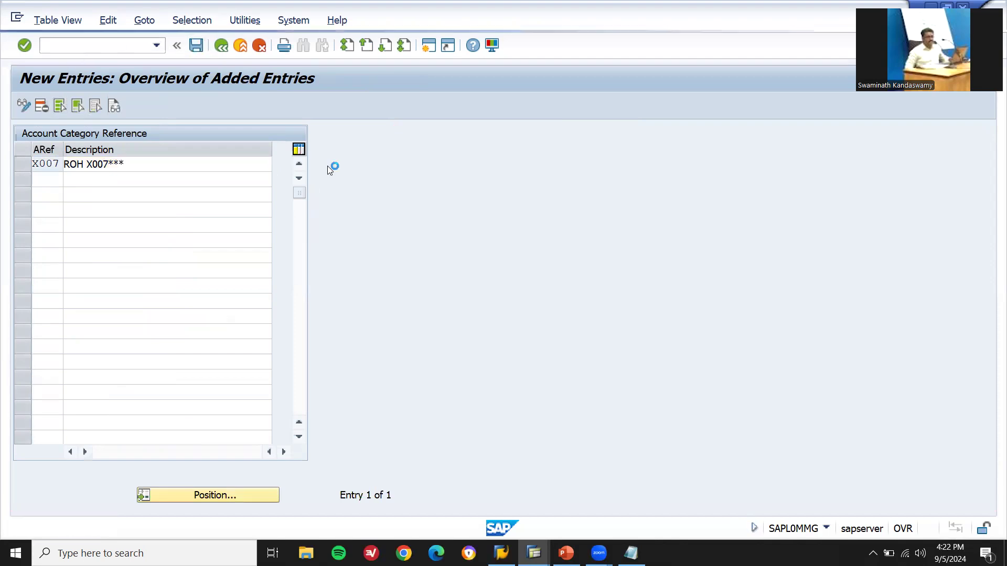
{"action": "left_click", "coordinate": [316, 269]}
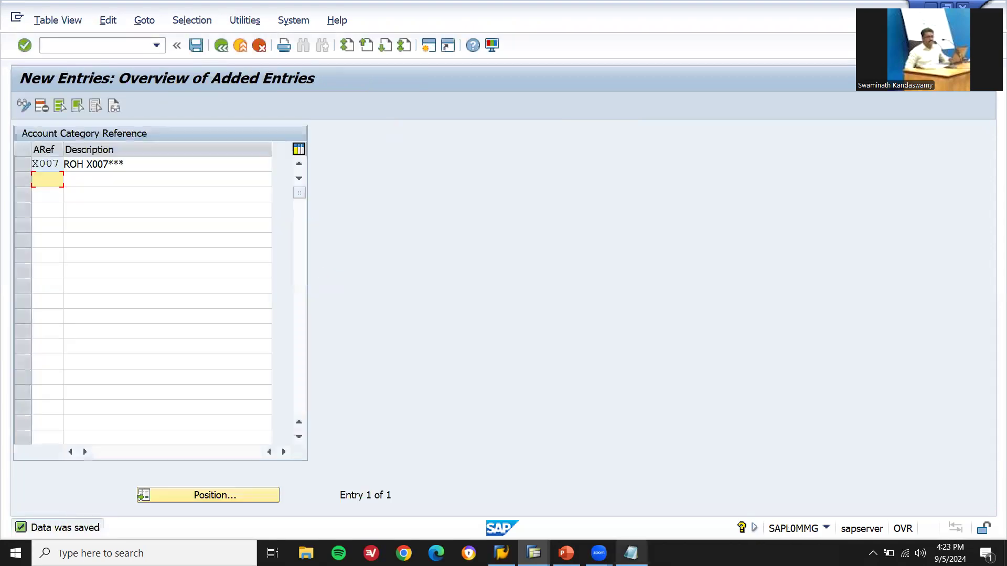
Switch to Notepad, change the noted account category reference to X007, and return to SAP.
{"action": "left_click", "coordinate": [631, 553]}
{"action": "left_click", "coordinate": [442, 189]}
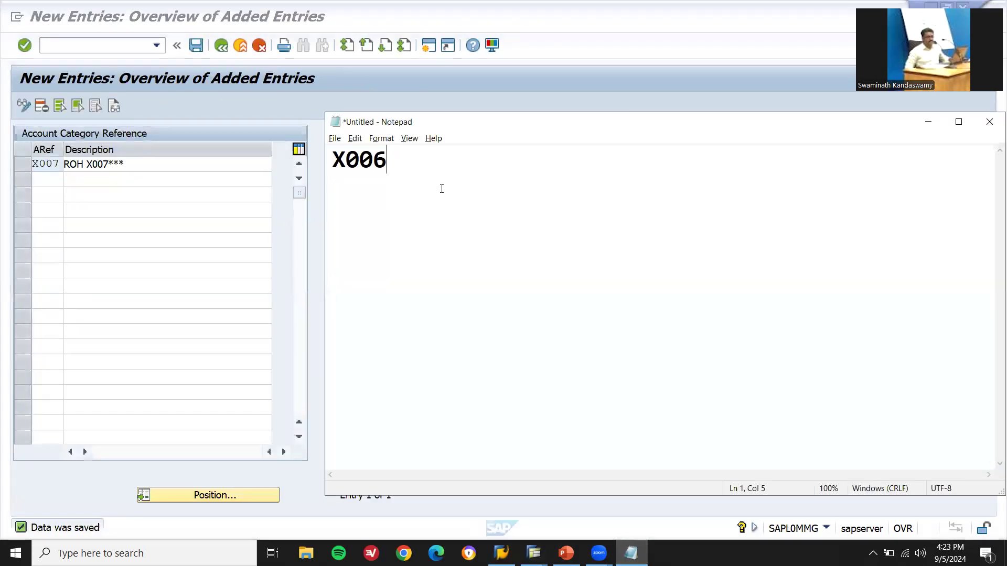
{"action": "key", "text": "BackSpace"}
{"action": "type", "text": "7"}
{"action": "key", "text": "alt+Tab"}
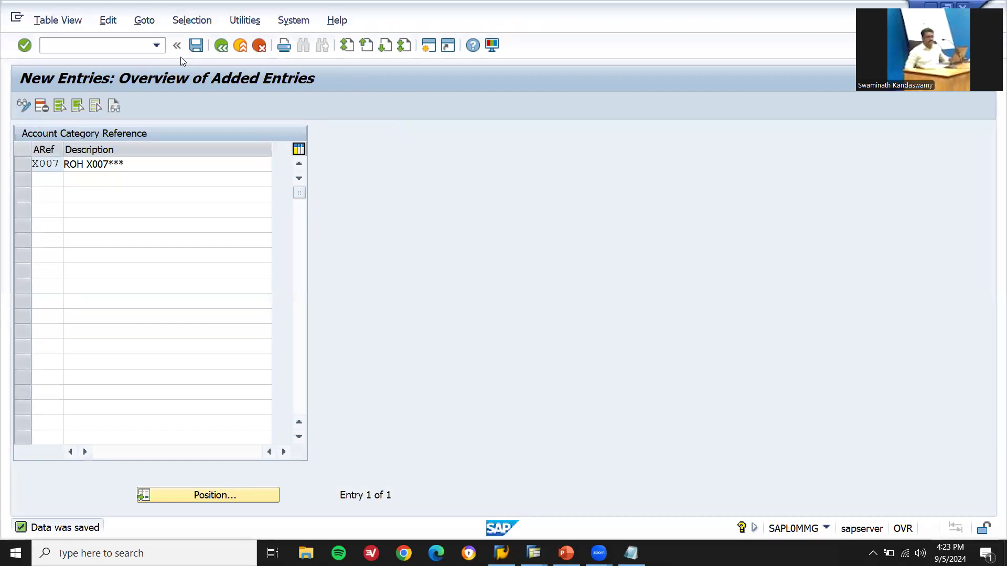
Add a new valuation class X008 with account category reference X007 and the description "VALU CLASS".
{"action": "left_click", "coordinate": [221, 45]}
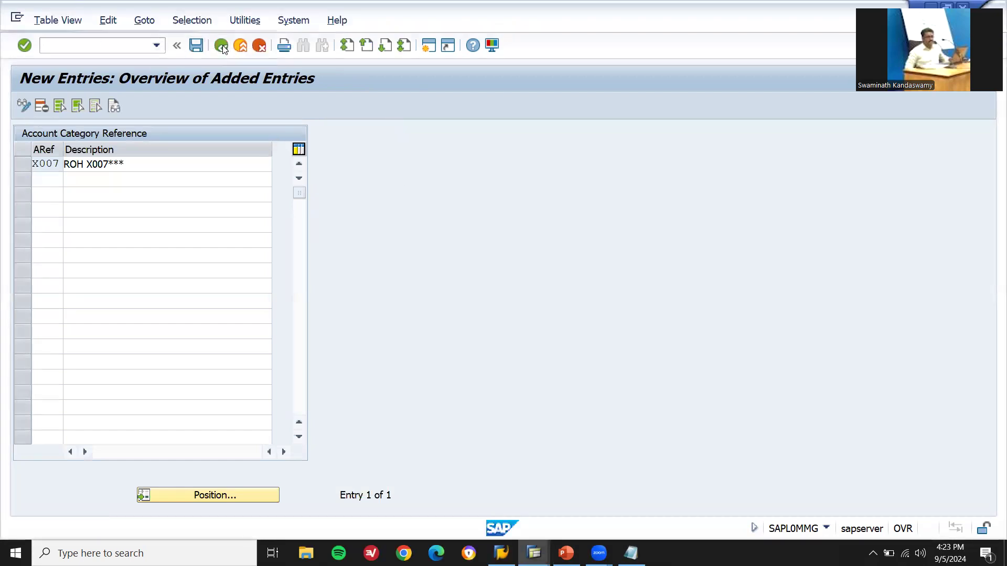
{"action": "left_click", "coordinate": [222, 45]}
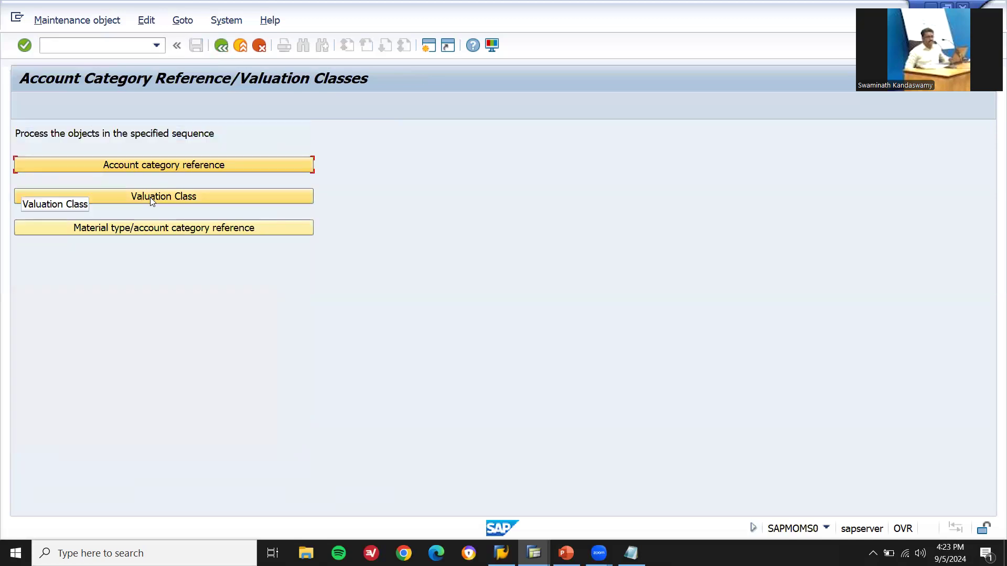
{"action": "left_click", "coordinate": [151, 198]}
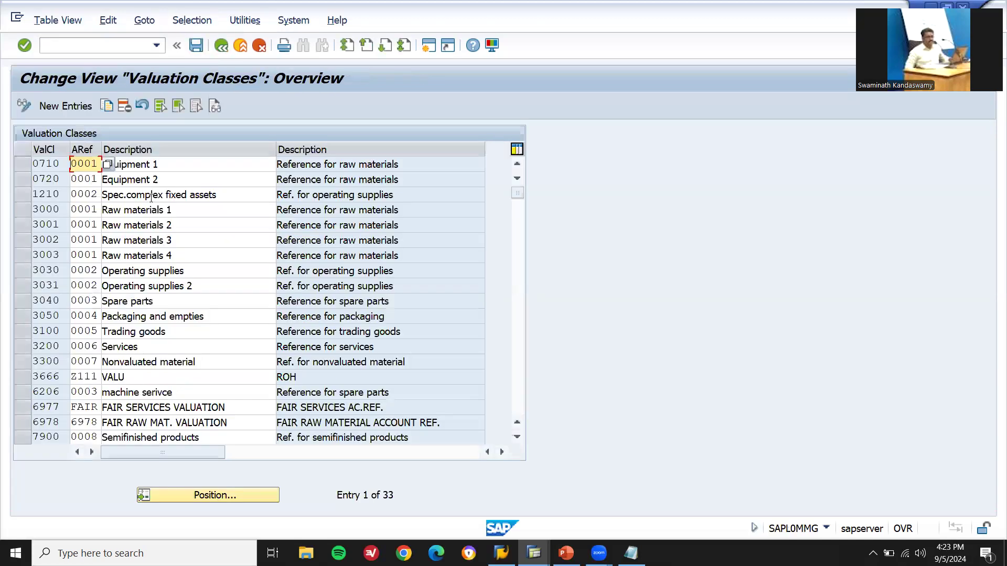
{"action": "left_click", "coordinate": [76, 110]}
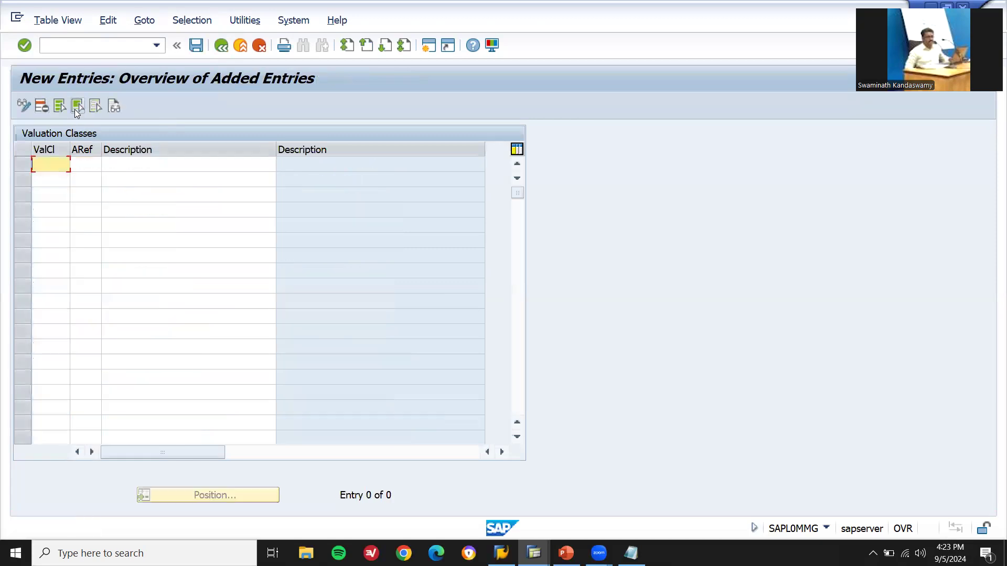
{"action": "type", "text": "X008"}
{"action": "key", "text": "Tab"}
{"action": "type", "text": "X00"}
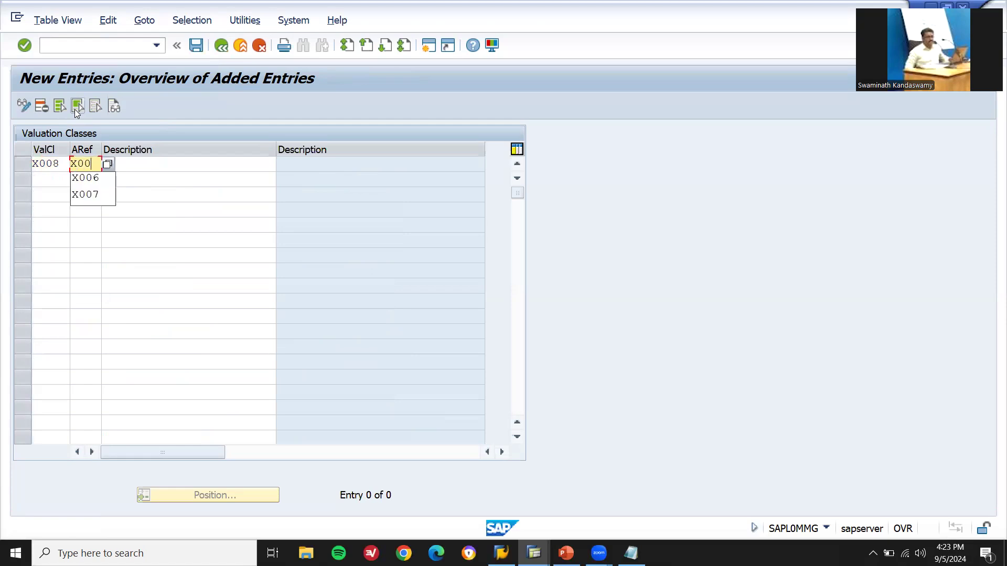
{"action": "type", "text": "7"}
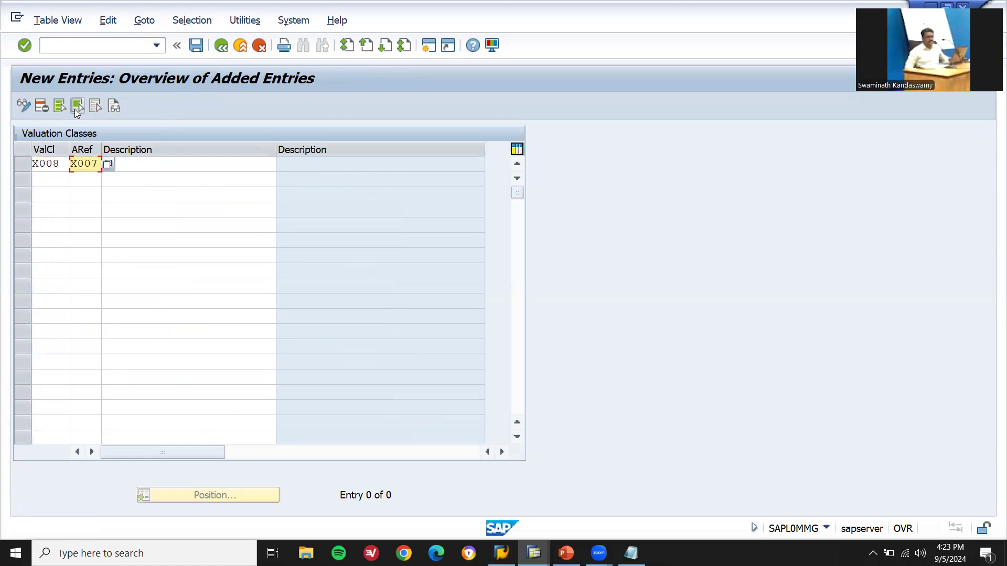
{"action": "key", "text": "Tab"}
{"action": "type", "text": "VALU"}
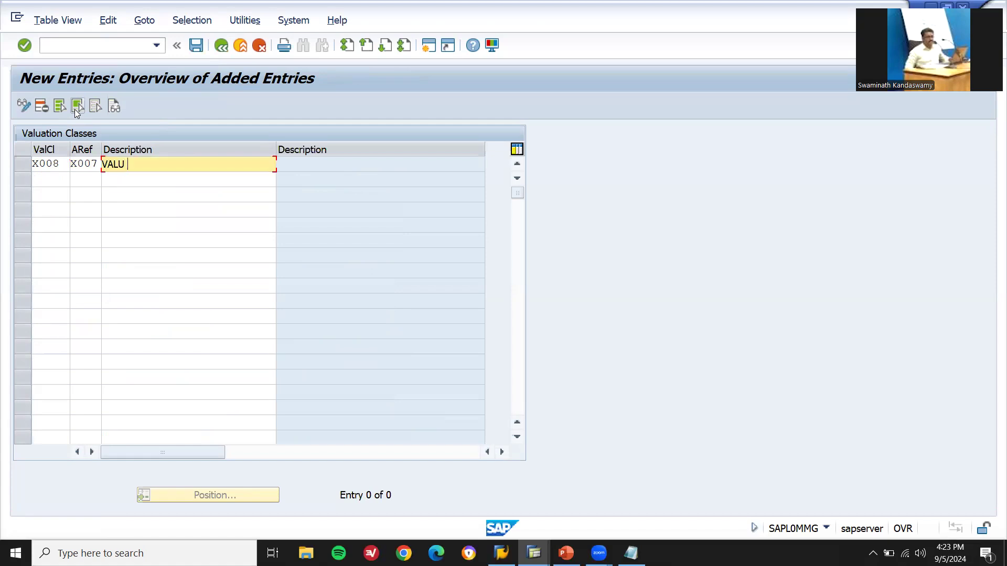
{"action": "type", "text": " CLASS"}
{"action": "key", "text": "Return"}
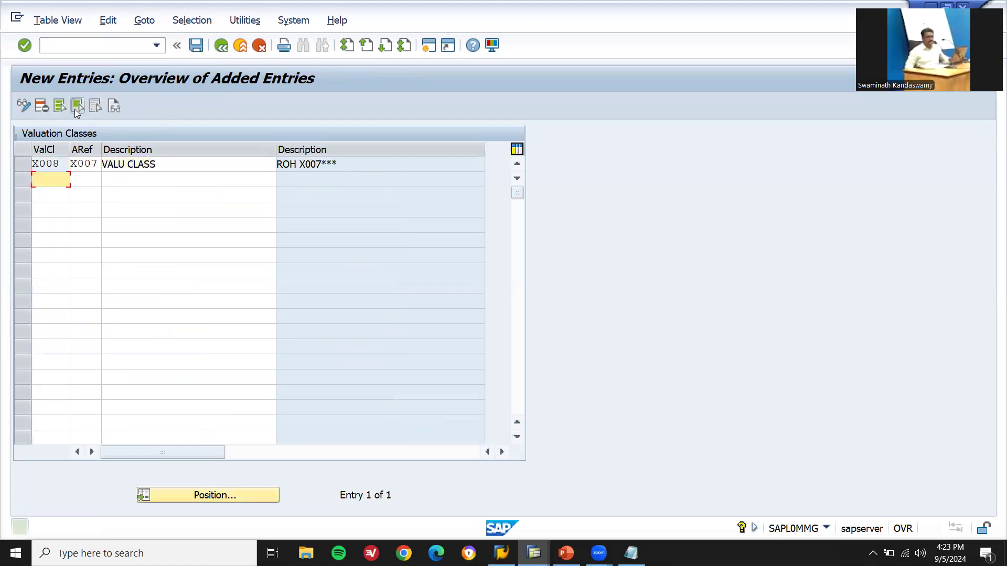
Review the valuation class code and account category reference of the new entry.
{"action": "left_click", "coordinate": [63, 164]}
{"action": "key", "text": "shift+Left"}
{"action": "key", "text": "shift+Left"}
{"action": "key", "text": "shift+Left"}
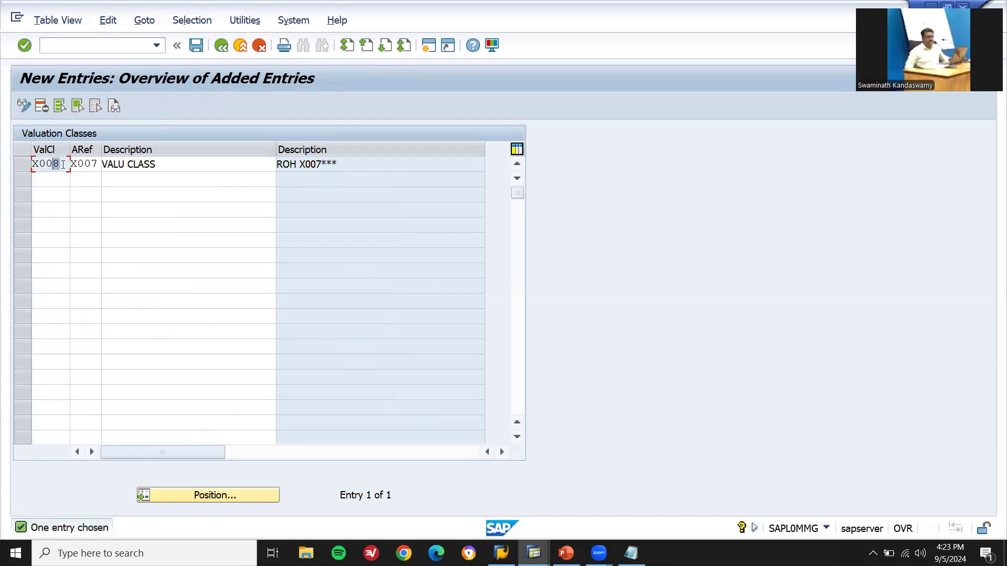
{"action": "left_click", "coordinate": [99, 164]}
{"action": "key", "text": "shift+Left"}
{"action": "key", "text": "shift+Left"}
{"action": "key", "text": "shift+Left"}
{"action": "key", "text": "shift+Left"}
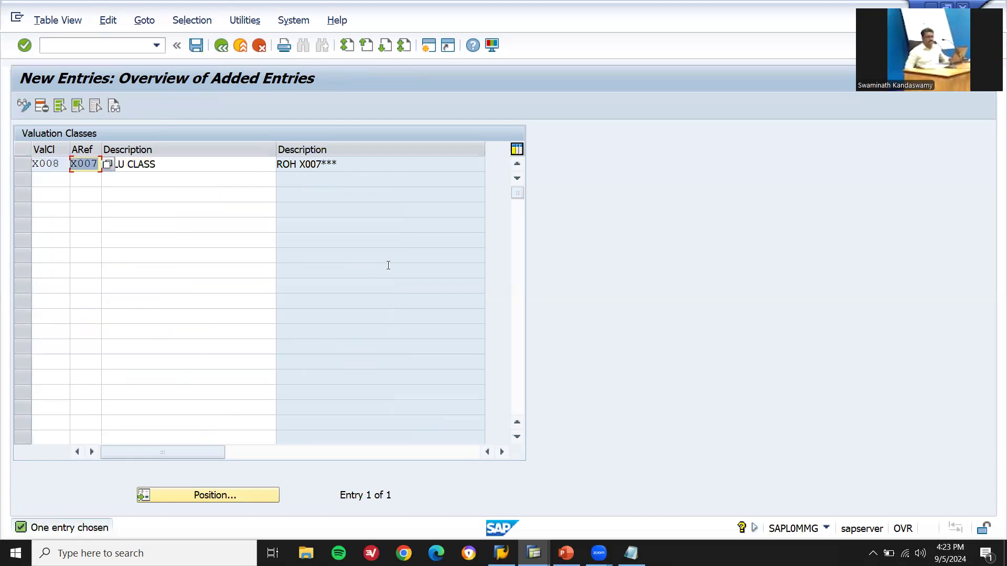
Switch to Notepad and note valuation class X008 on a new line below the account category reference.
{"action": "left_click", "coordinate": [630, 553]}
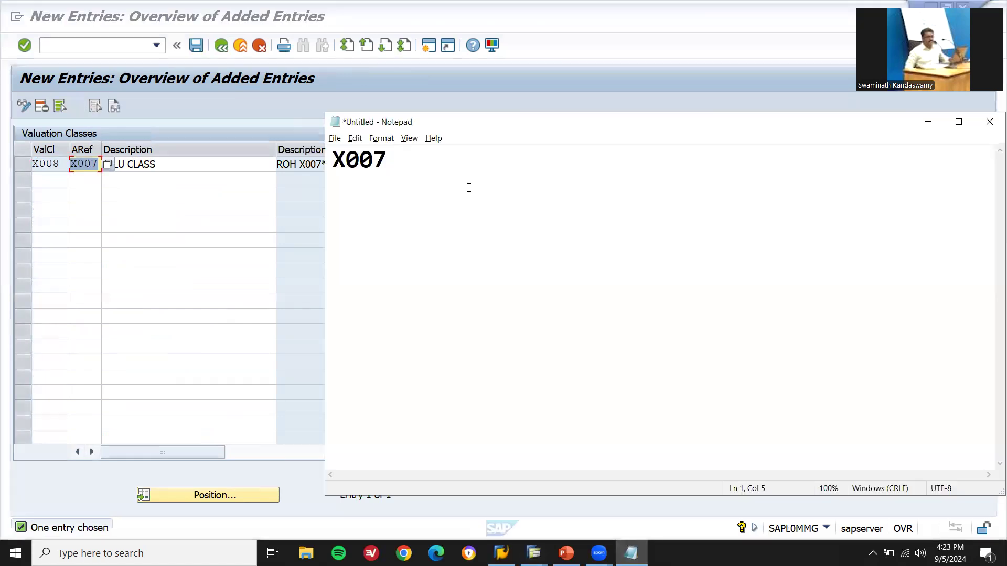
{"action": "left_click", "coordinate": [289, 194]}
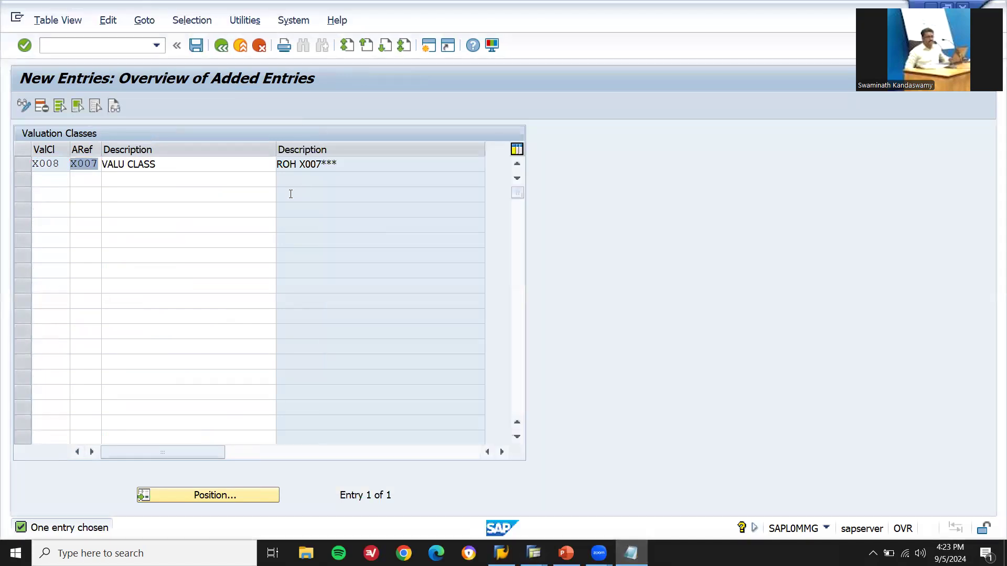
{"action": "key", "text": "Return"}
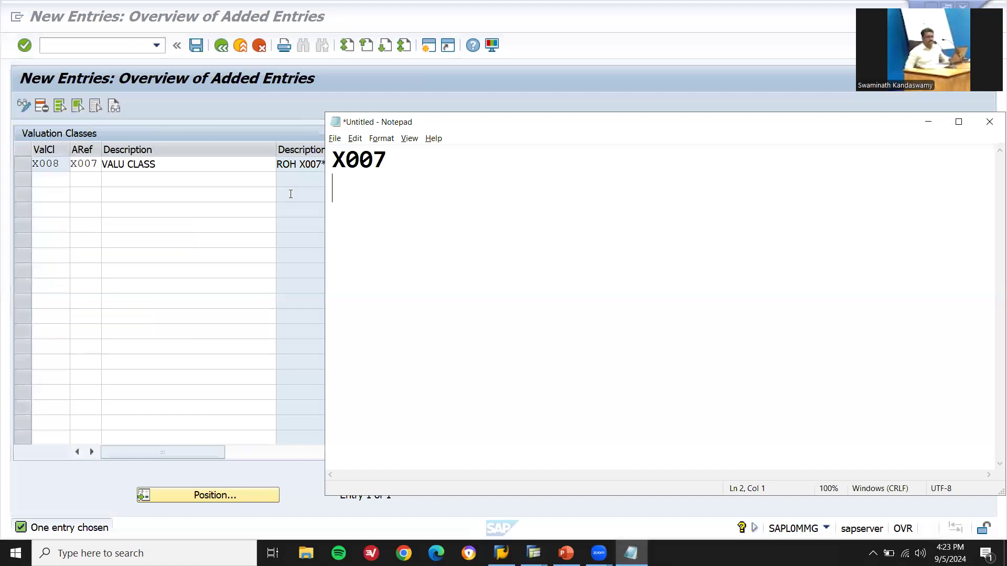
{"action": "type", "text": "X008"}
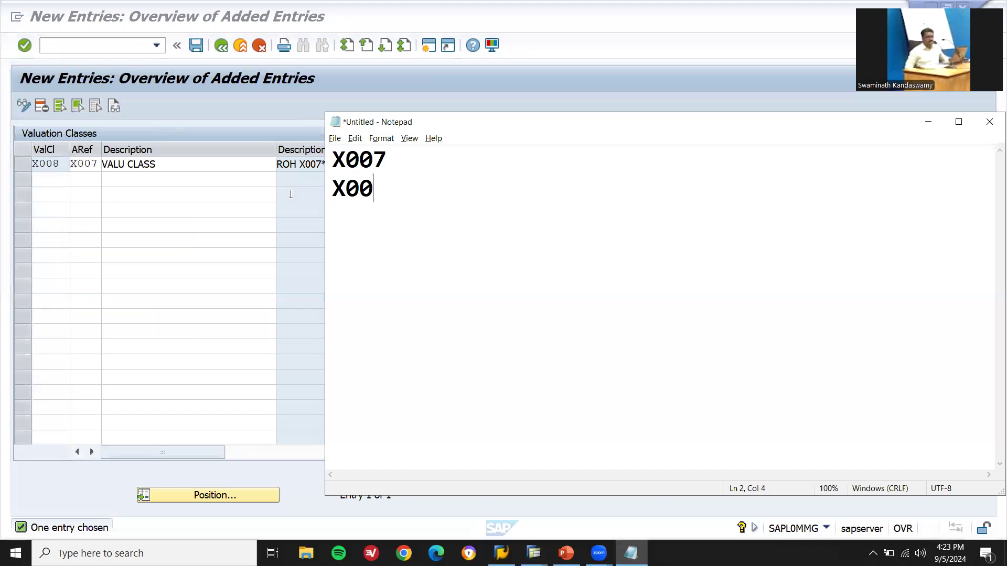
Return to SAP and save the new valuation class entry to the proposed customizing request.
{"action": "left_click", "coordinate": [290, 194]}
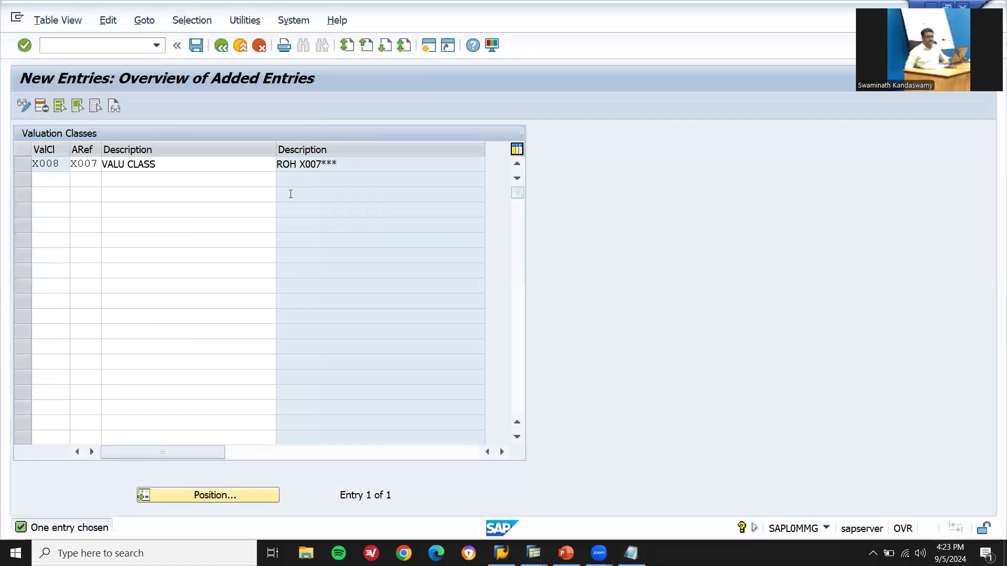
{"action": "left_click", "coordinate": [197, 46]}
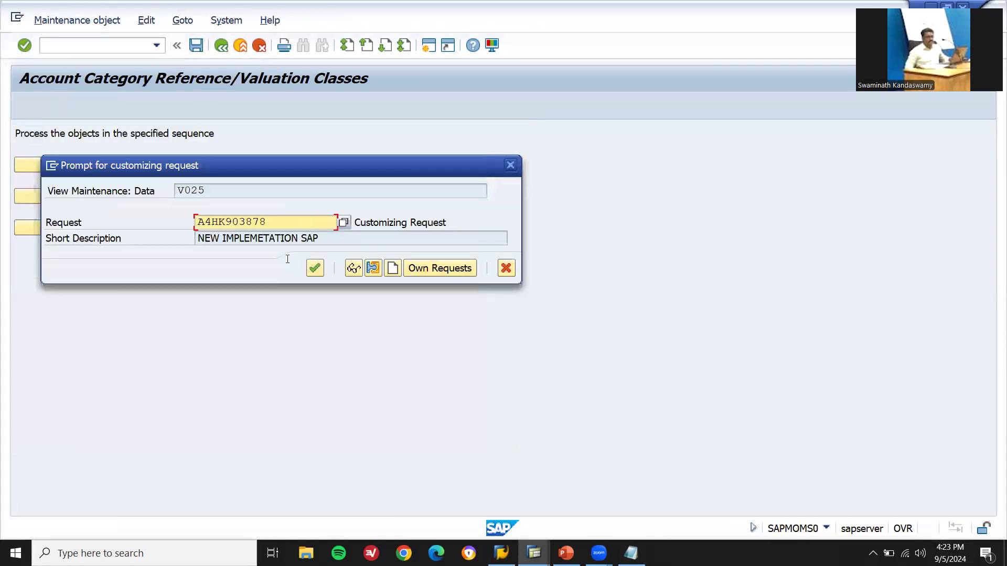
{"action": "left_click", "coordinate": [317, 268]}
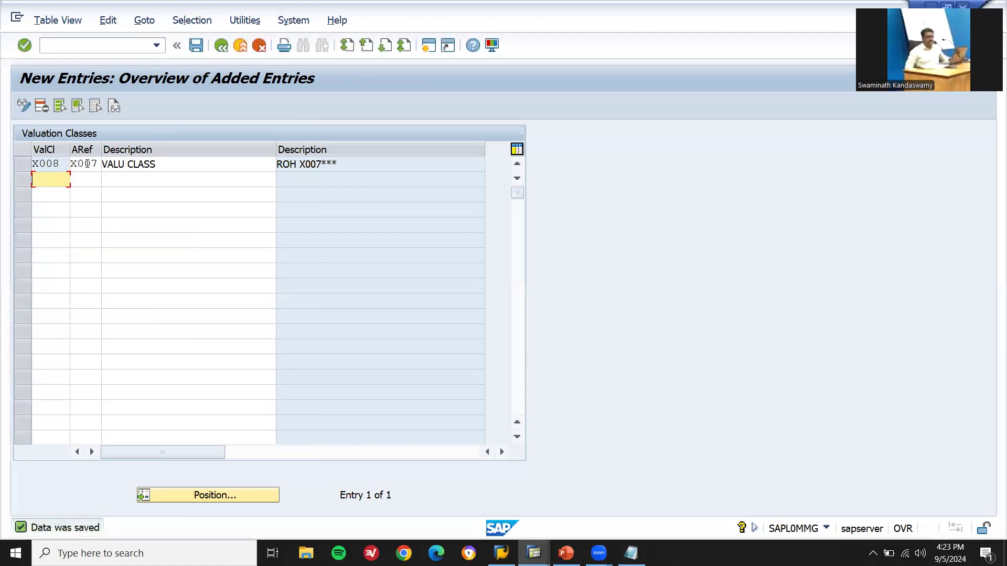
Review the account category reference and valuation class codes of the saved entry.
{"action": "left_click", "coordinate": [87, 163]}
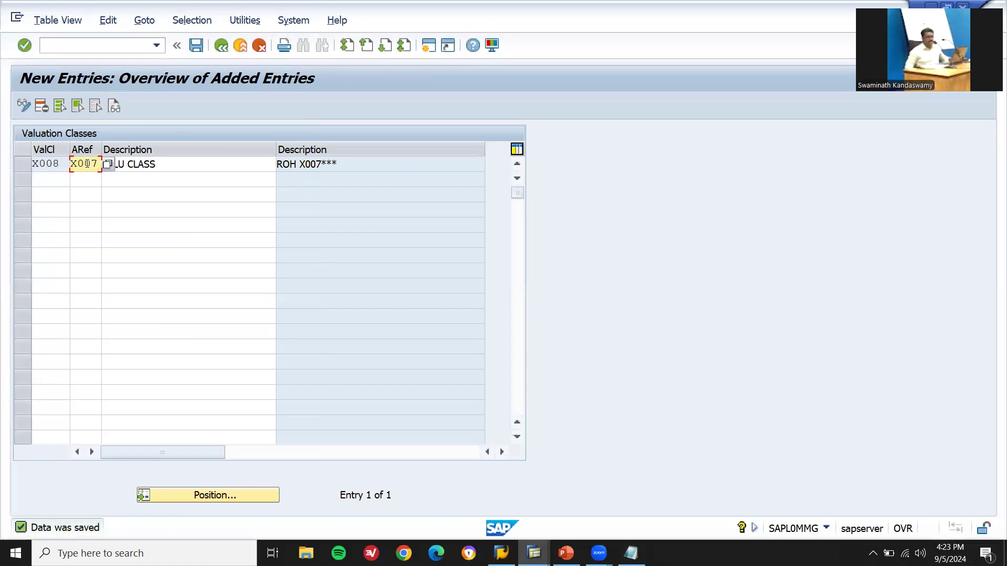
{"action": "key", "text": "shift+Left"}
{"action": "key", "text": "shift+Left"}
{"action": "key", "text": "shift+Left"}
{"action": "key", "text": "shift+Left"}
{"action": "left_click", "coordinate": [62, 163]}
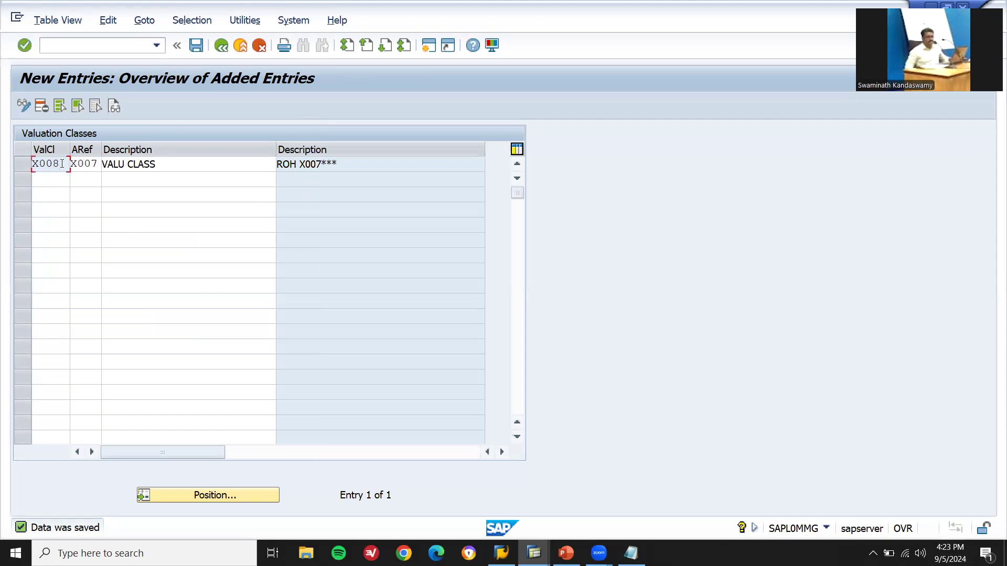
{"action": "key", "text": "shift+Left"}
{"action": "key", "text": "shift+Left"}
{"action": "key", "text": "shift+Left"}
Switch to Notepad and label X008 with "--VALUVATION CLASS" and X007 with "--ACCOUNT CAT REFERENCE".
{"action": "key", "text": "alt+Tab"}
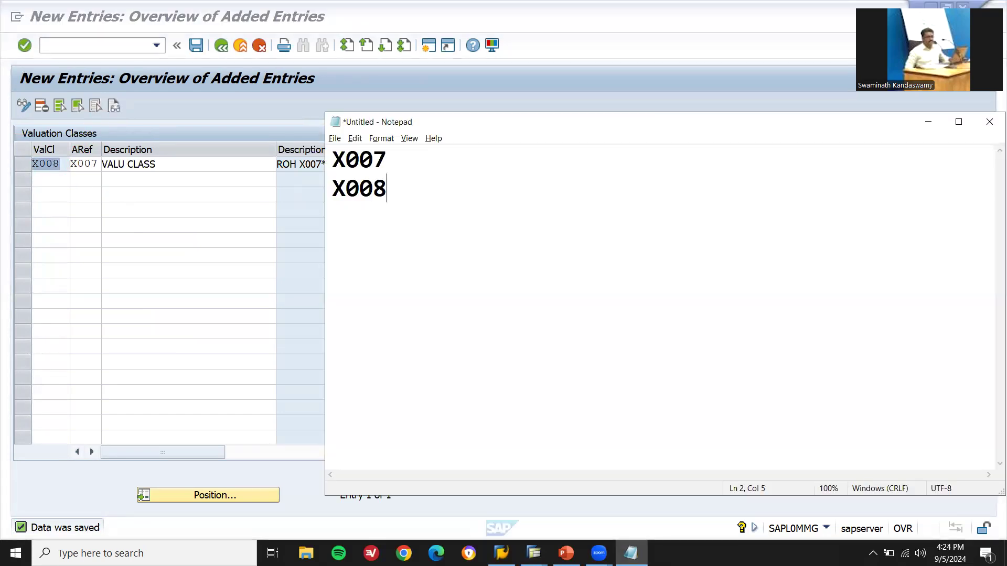
{"action": "type", "text": "--VALU"}
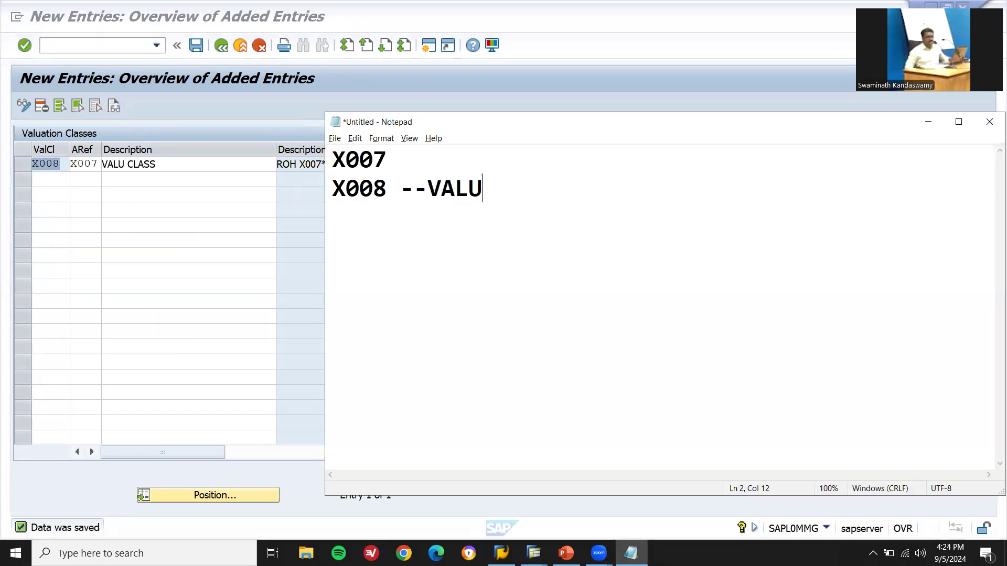
{"action": "type", "text": "VATIO"}
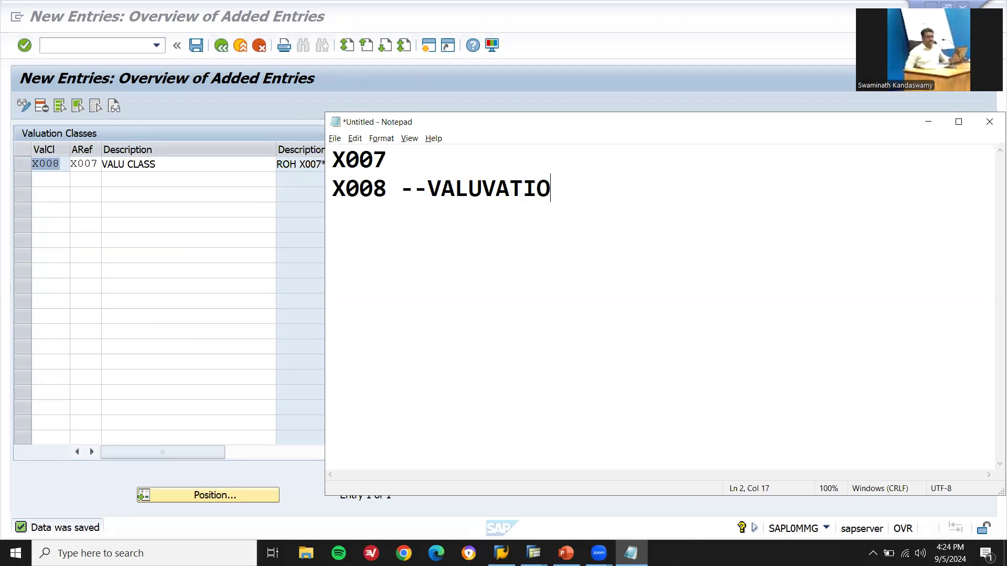
{"action": "type", "text": "N CLASS"}
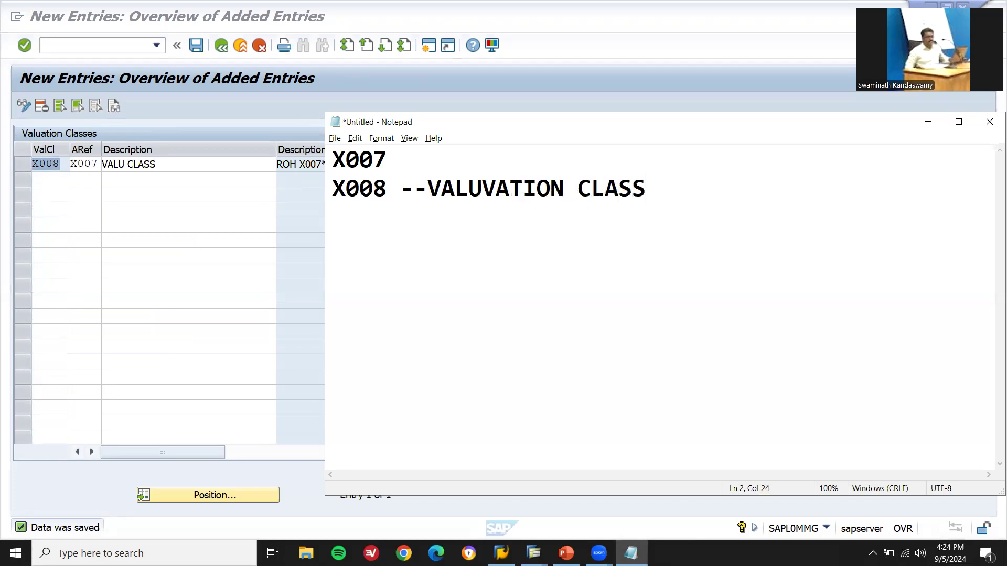
{"action": "key", "text": "Up"}
{"action": "type", "text": "--ACCOUNT CAT "}
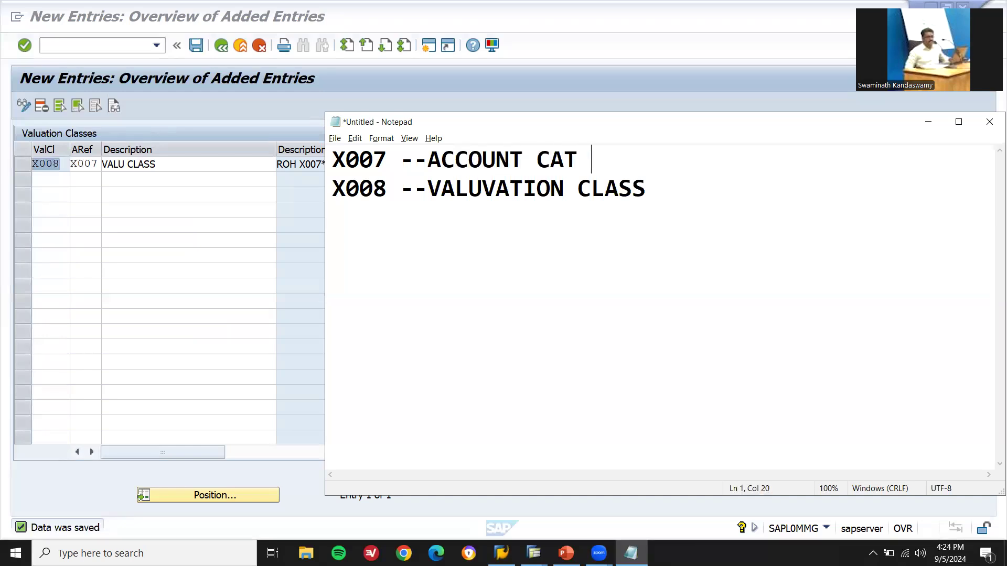
{"action": "type", "text": "REFERENCE"}
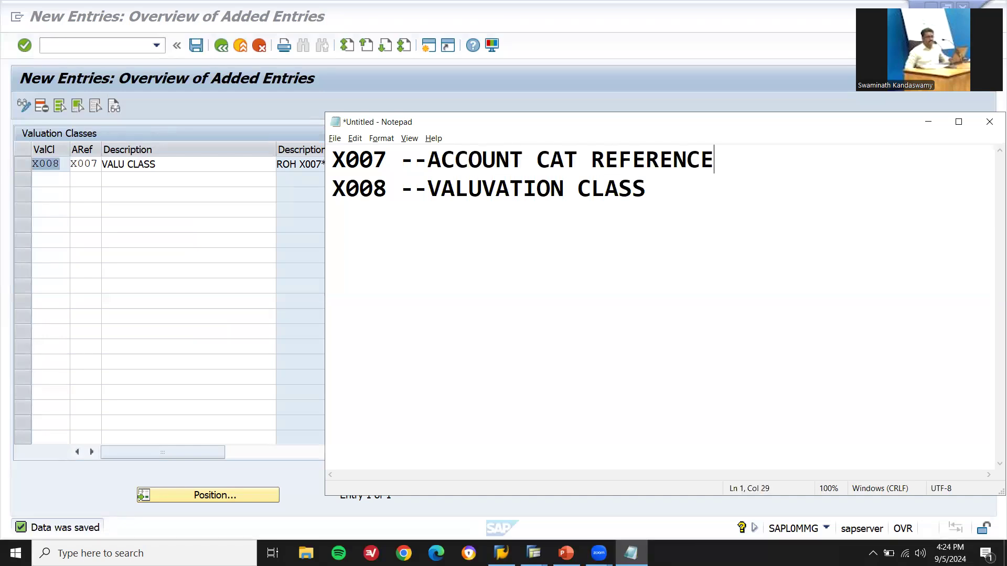
Return to SAP, leave the valuation classes view and open the material type/account category reference assignment.
{"action": "left_click", "coordinate": [73, 125]}
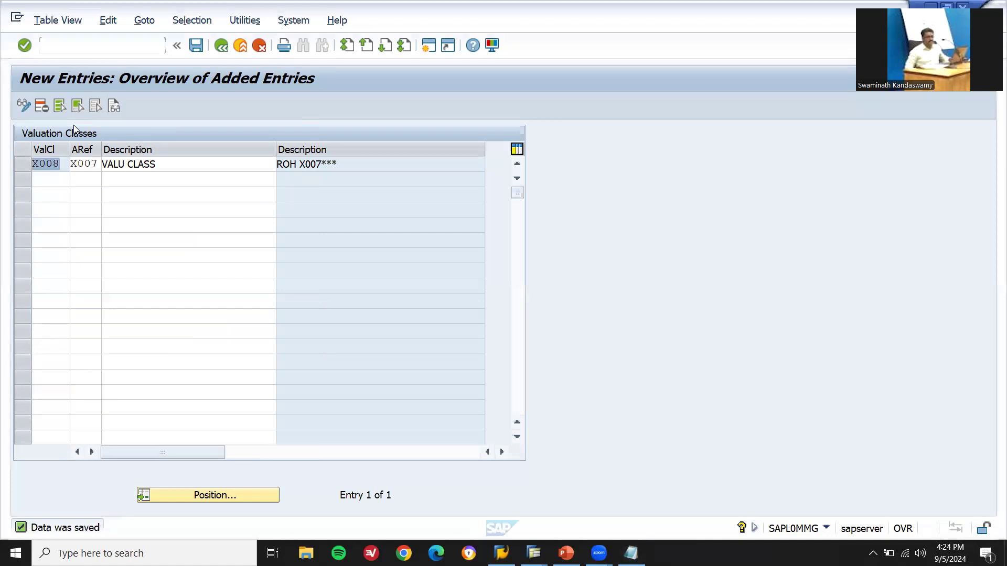
{"action": "left_click", "coordinate": [221, 46]}
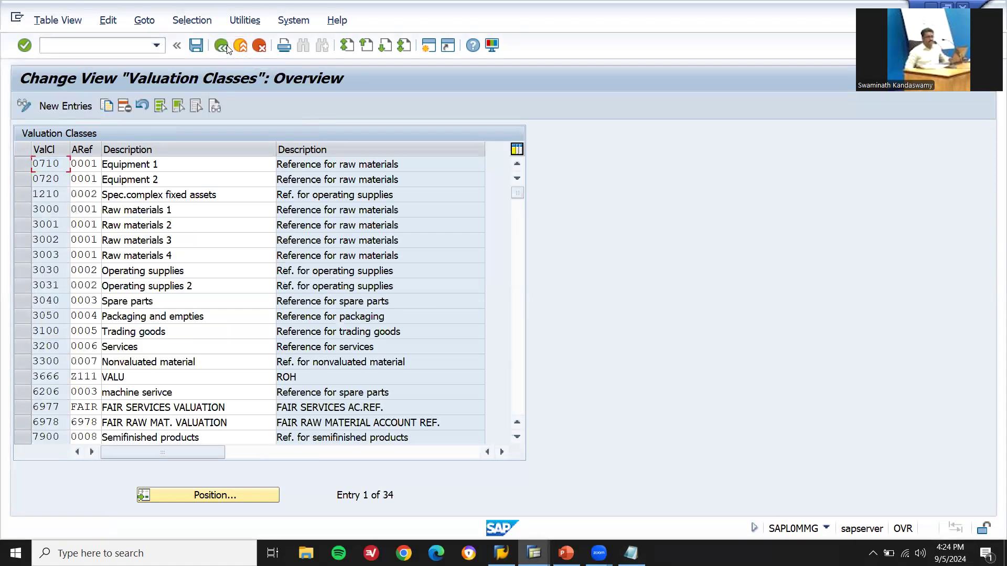
{"action": "left_click", "coordinate": [226, 47]}
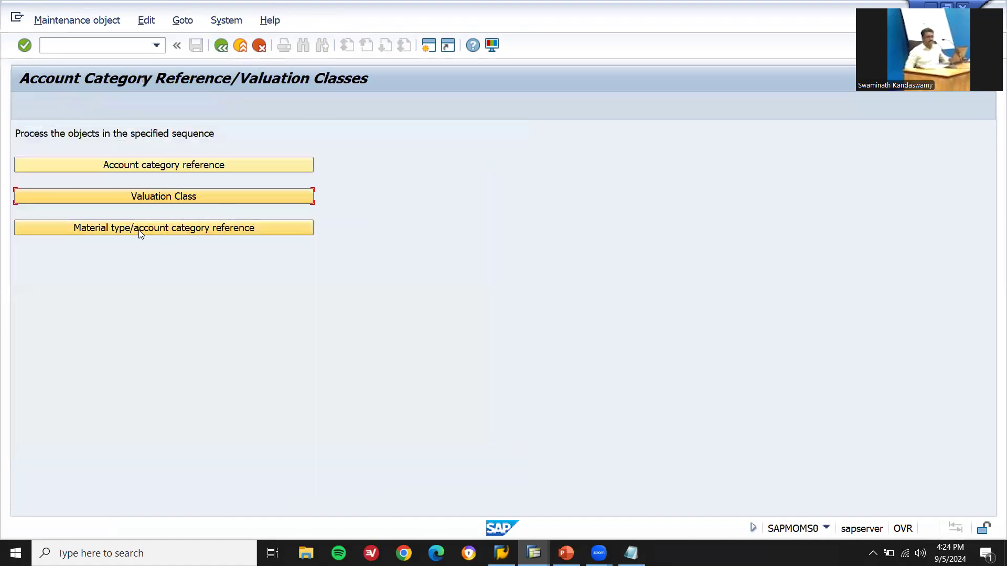
{"action": "left_click", "coordinate": [221, 229]}
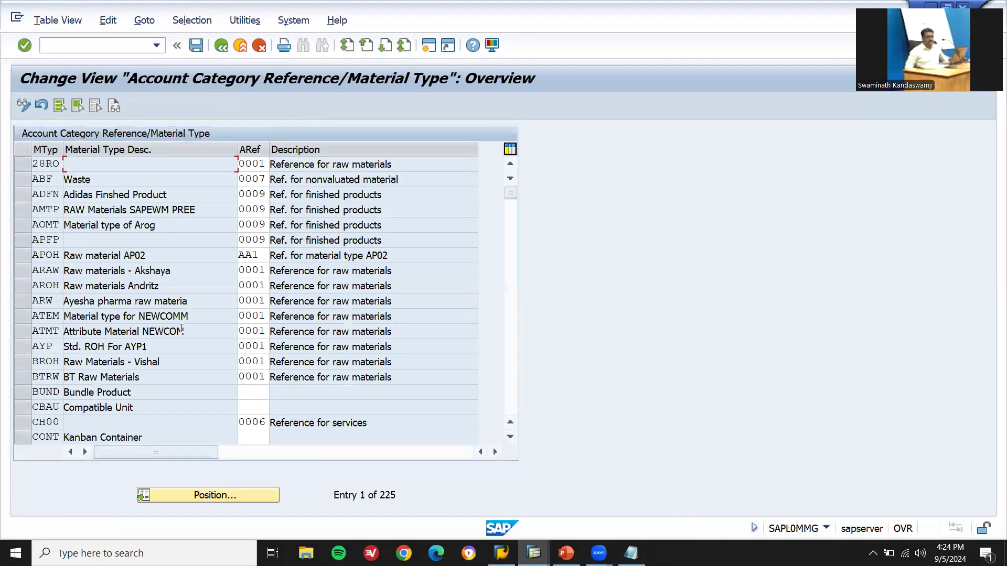
Position the account category reference/material type list at material type XXXX.
{"action": "left_click", "coordinate": [207, 496]}
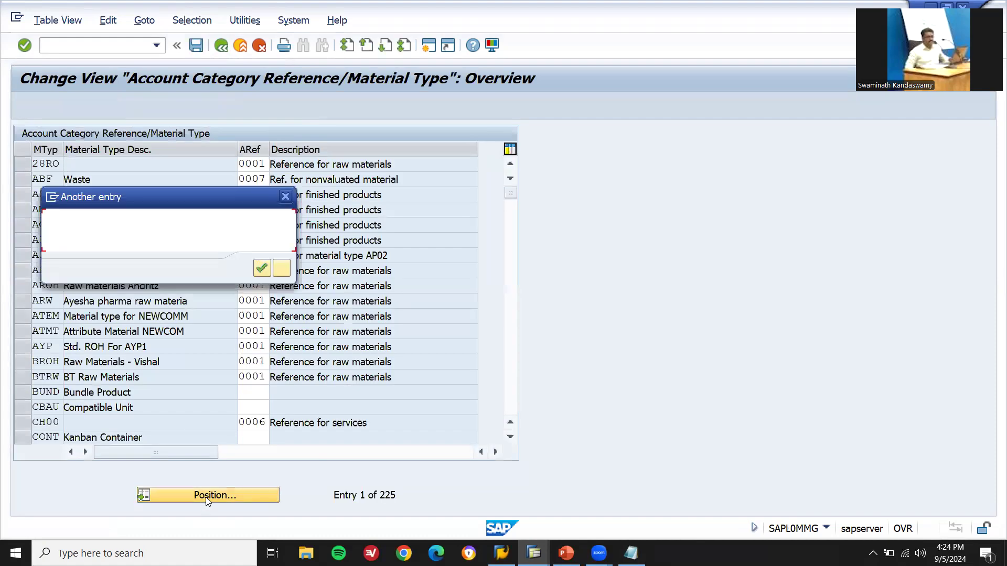
{"action": "type", "text": "XXXX"}
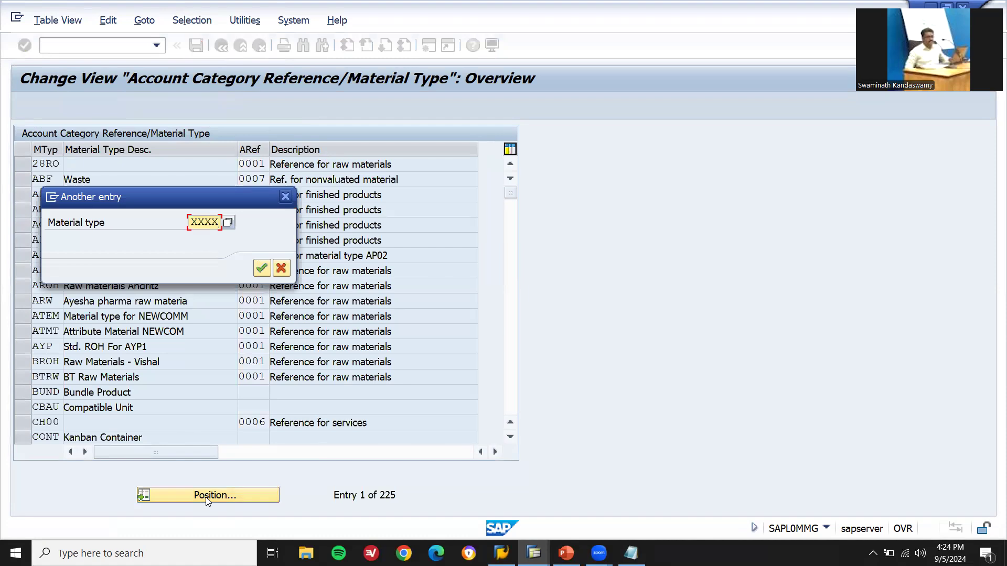
{"action": "key", "text": "Return"}
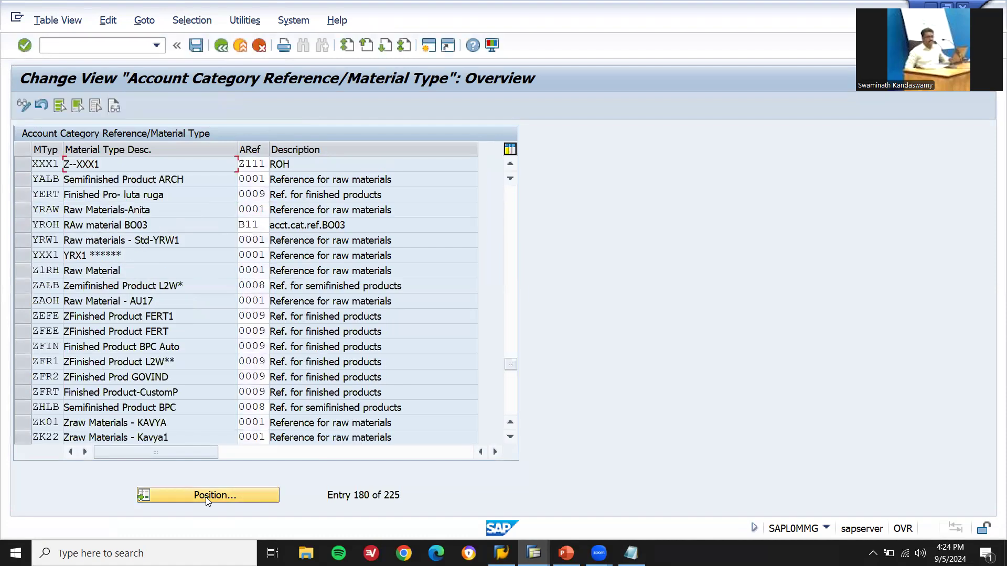
Switch to Notepad, copy the account category reference X007, and return to SAP.
{"action": "left_click", "coordinate": [265, 165]}
{"action": "key", "text": "alt+Tab"}
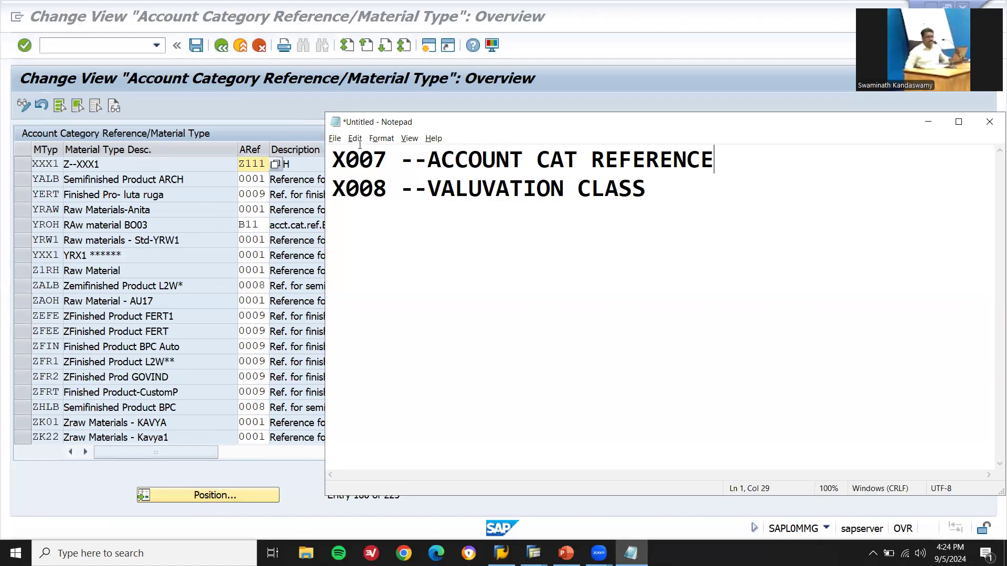
{"action": "double_click", "coordinate": [368, 154]}
{"action": "key", "text": "ctrl+c"}
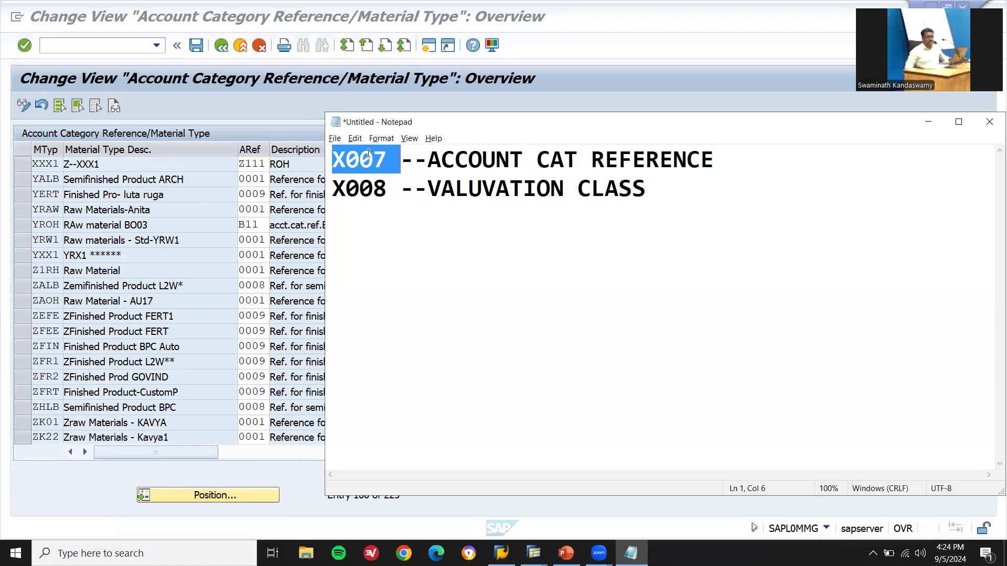
{"action": "key", "text": "alt+Tab"}
Replace the account category reference of material type XXX1 with X007.
{"action": "left_click", "coordinate": [264, 165]}
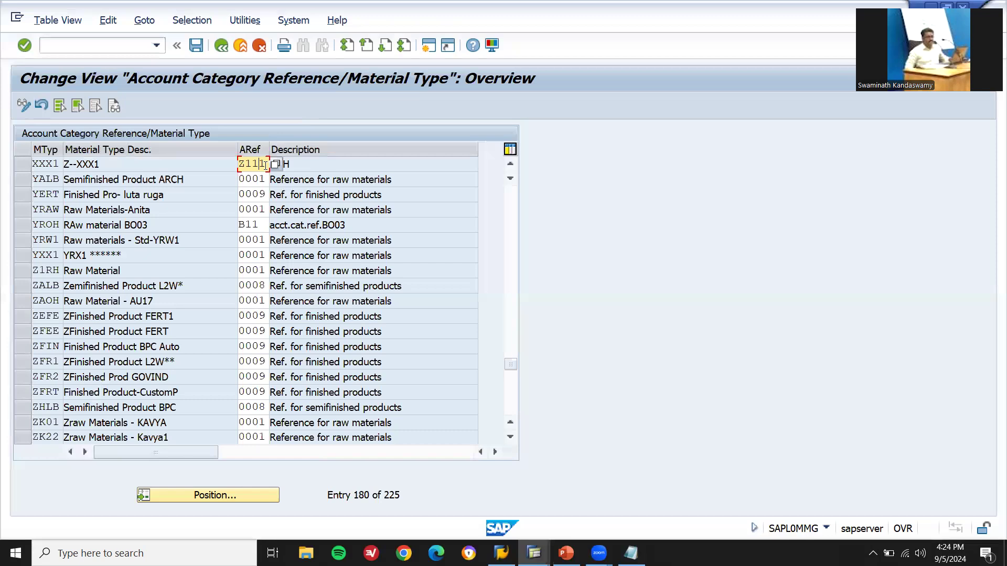
{"action": "key", "text": "BackSpace"}
{"action": "key", "text": "BackSpace"}
{"action": "key", "text": "BackSpace"}
{"action": "key", "text": "BackSpace"}
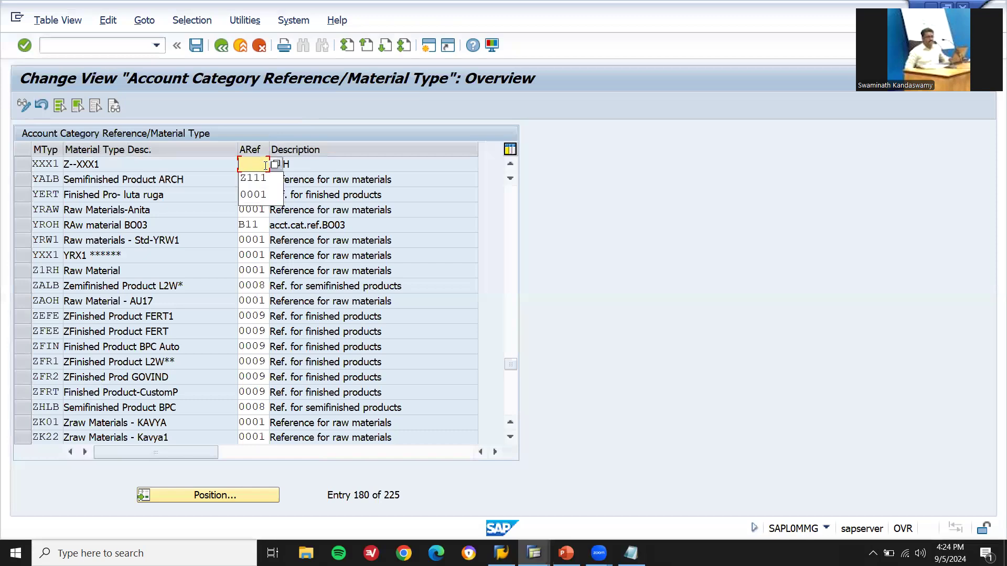
{"action": "key", "text": "ctrl+v"}
{"action": "key", "text": "Return"}
{"action": "left_click", "coordinate": [266, 164]}
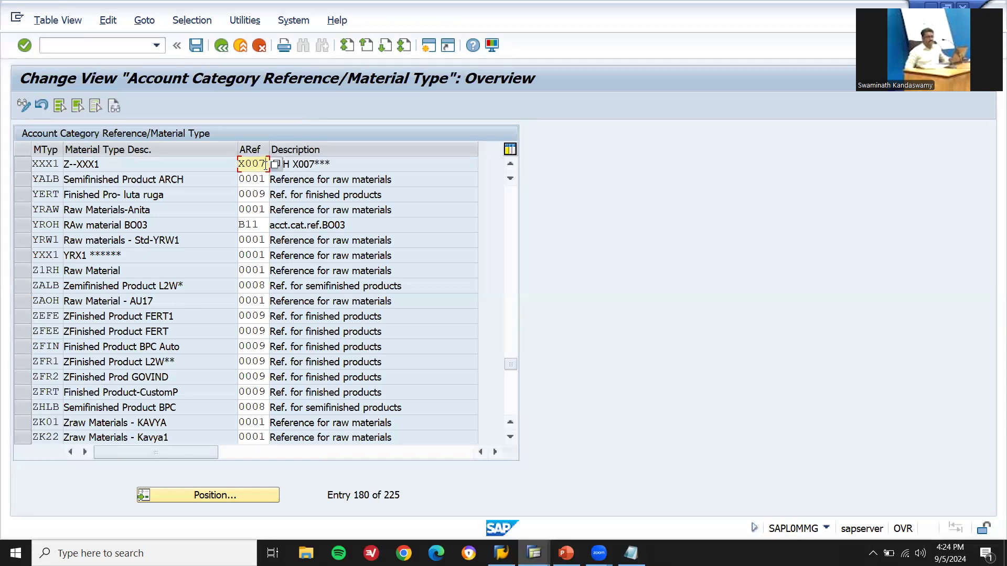
Save the material type assignment to the customizing request and exit to the IMG structure.
{"action": "key", "text": "ctrl+s"}
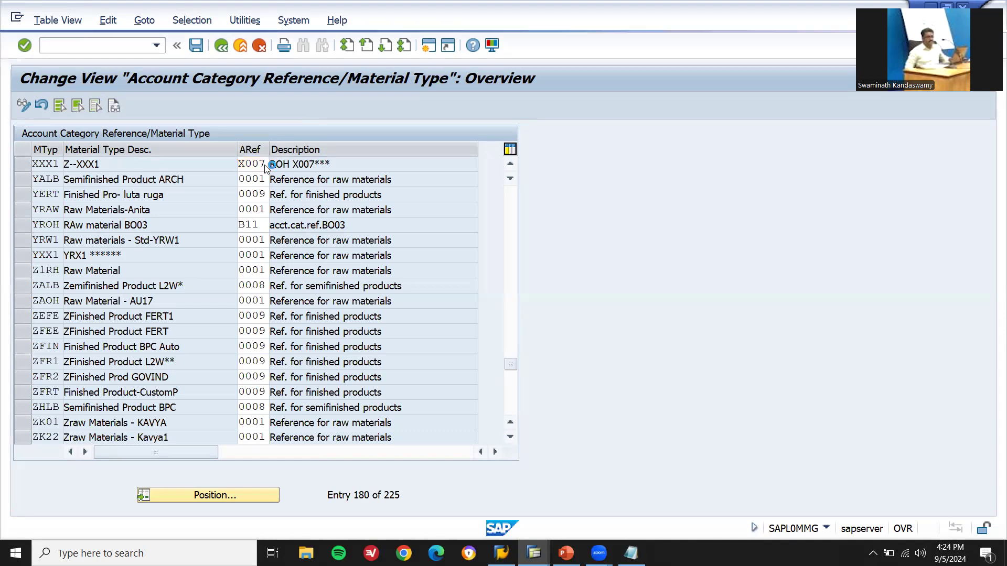
{"action": "key", "text": "Return"}
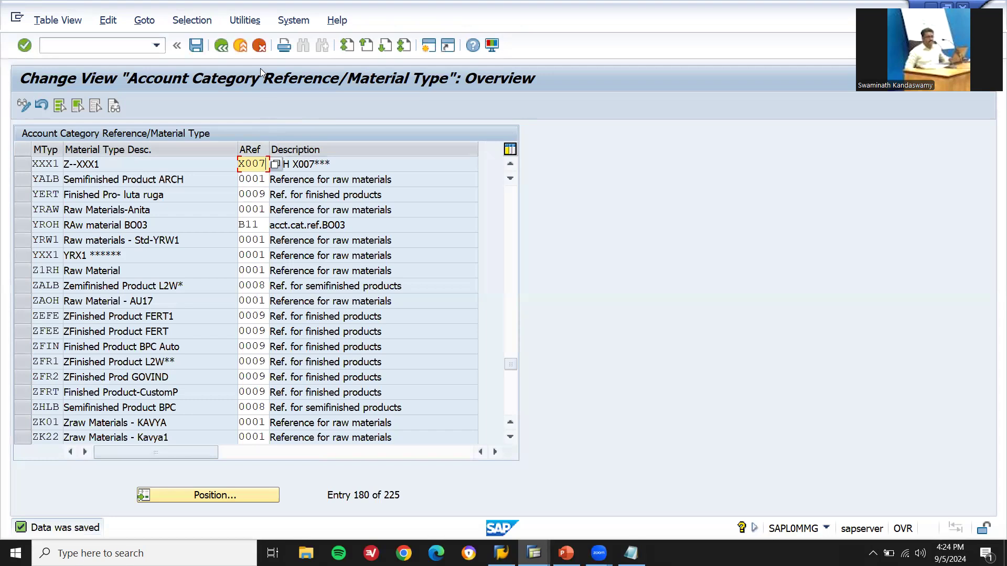
{"action": "left_click", "coordinate": [241, 47]}
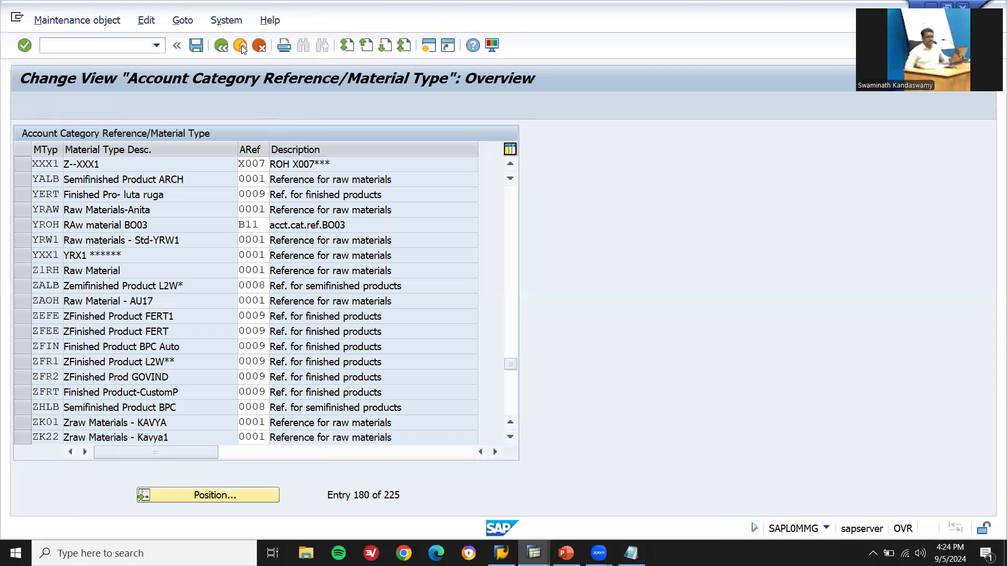
{"action": "left_click", "coordinate": [242, 45]}
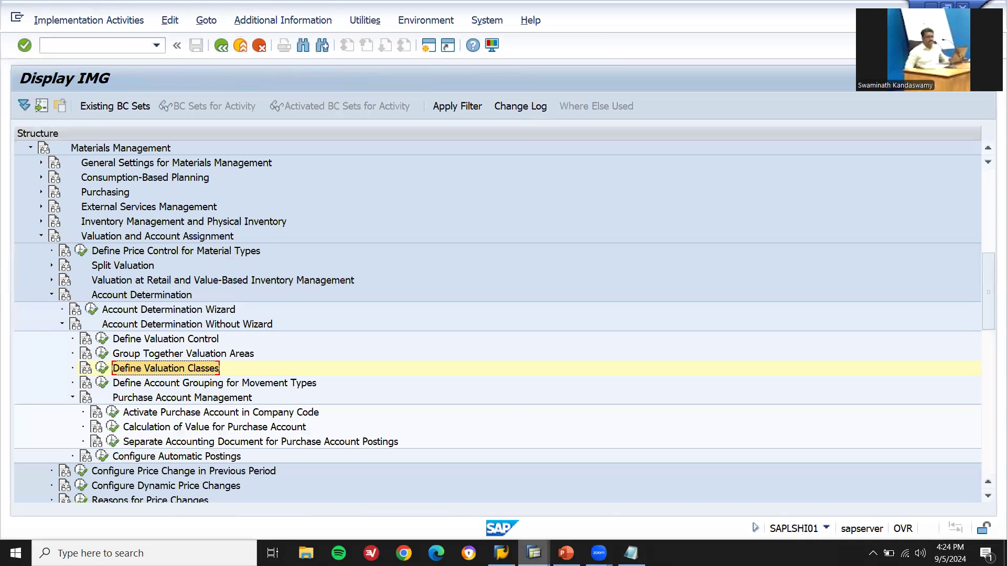
Switch to the SAP Easy Access session and start transaction MM01 to create a material.
{"action": "mouse_move", "coordinate": [533, 554]}
{"action": "left_click", "coordinate": [379, 513]}
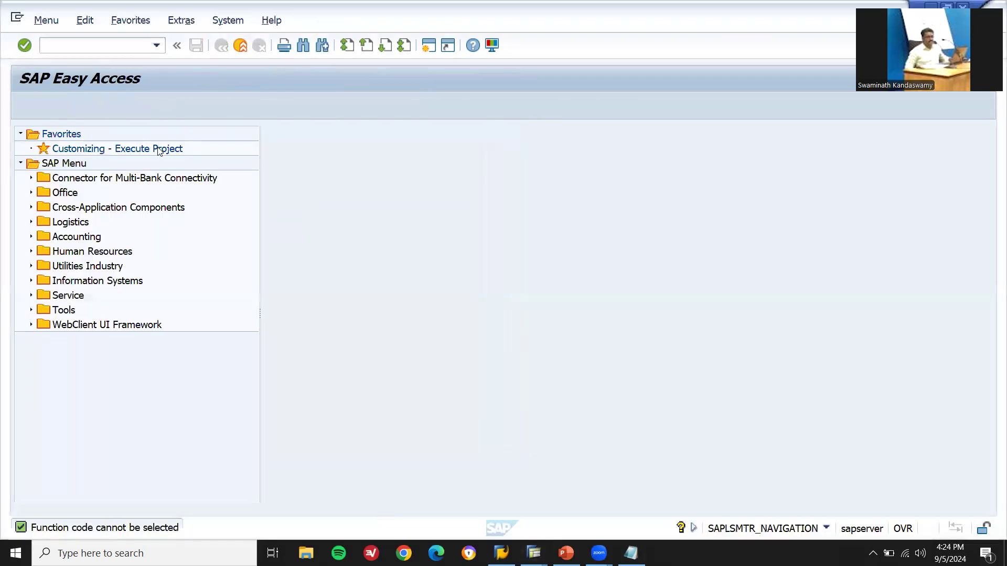
{"action": "left_click", "coordinate": [121, 42]}
{"action": "type", "text": "MM01"}
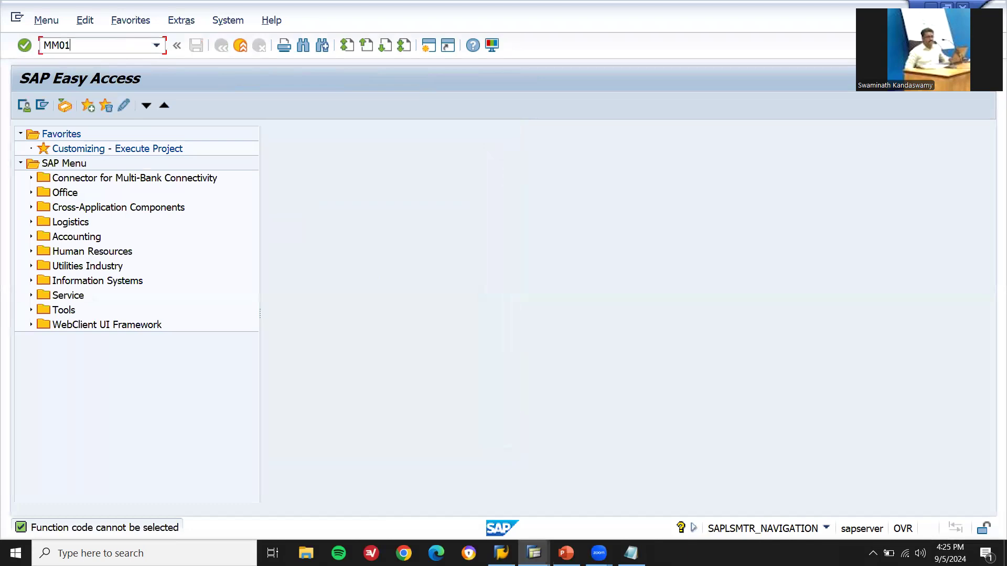
{"action": "key", "text": "Return"}
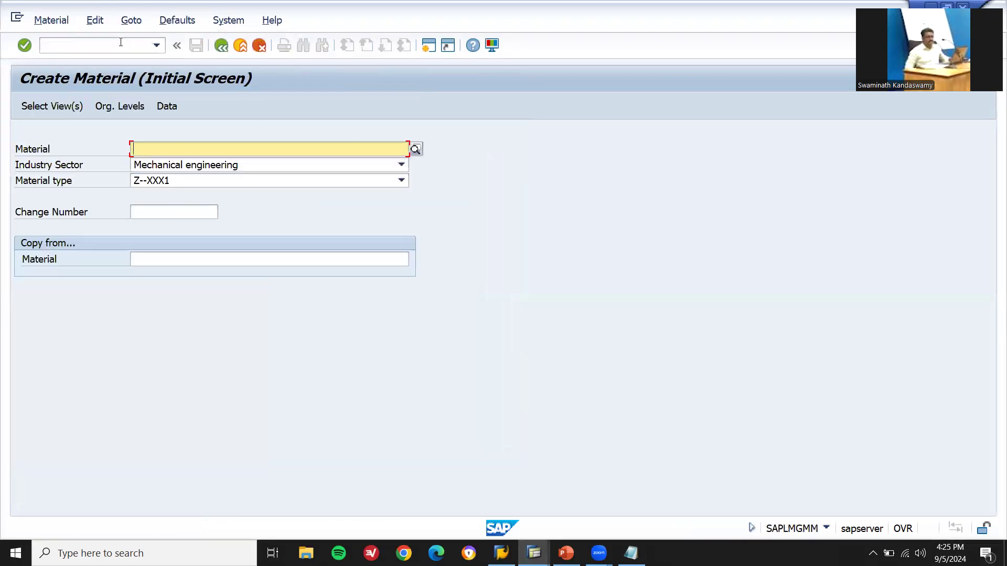
Keep industry sector Mechanical engineering and material type Z--XXX1, accept the preselected views including Accounting 1, and proceed to the organizational levels.
{"action": "key", "text": "Tab"}
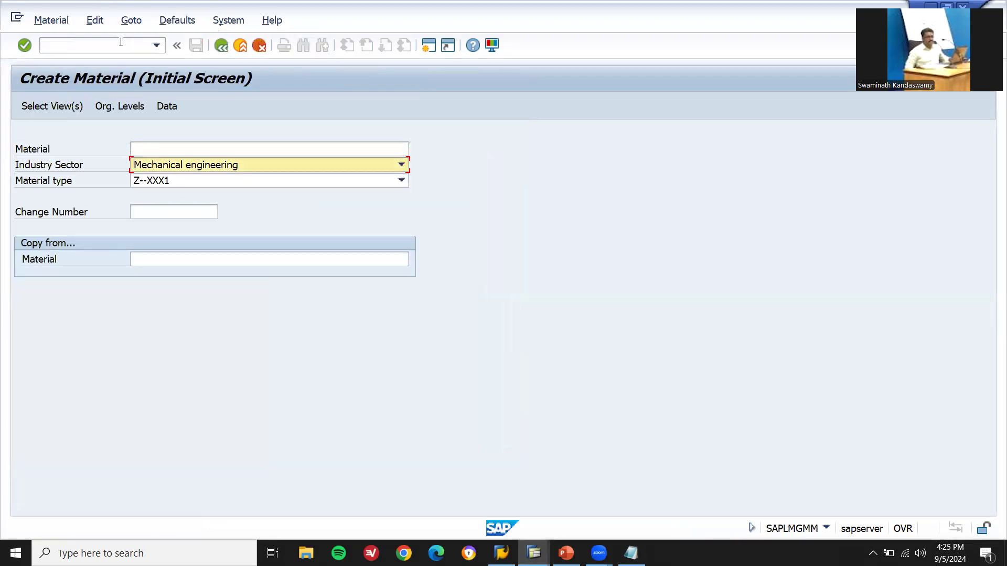
{"action": "key", "text": "Tab"}
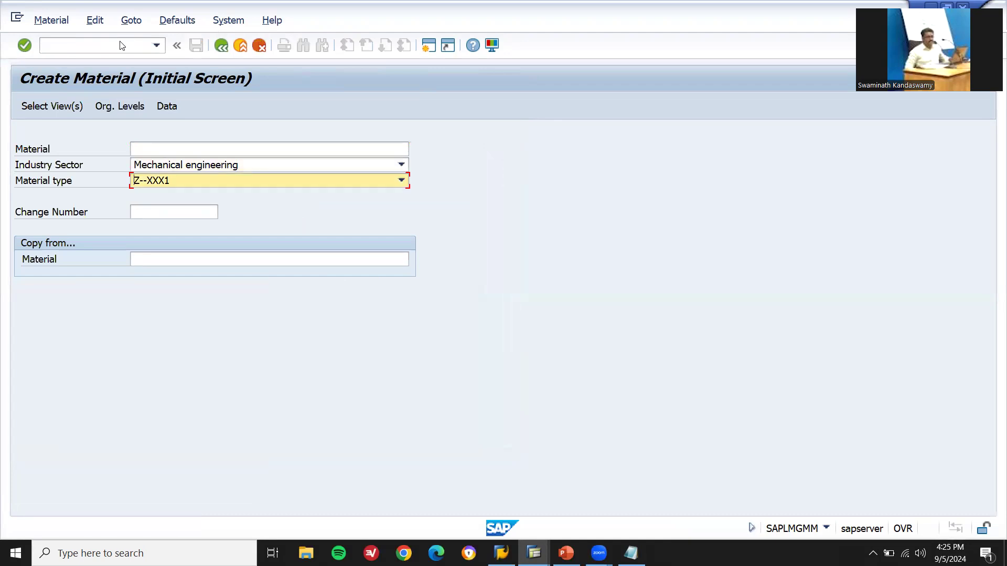
{"action": "key", "text": "Return"}
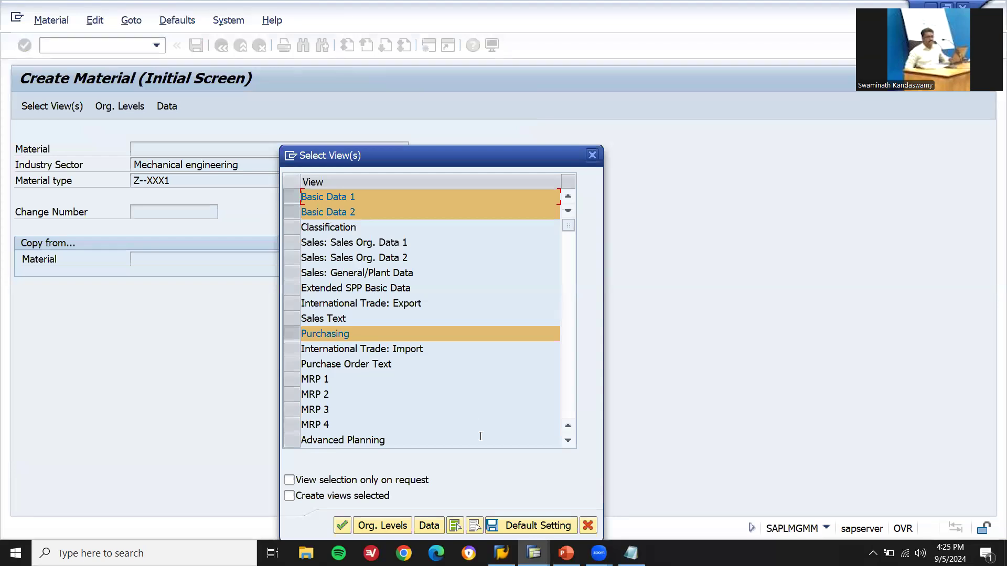
{"action": "left_click", "coordinate": [569, 407]}
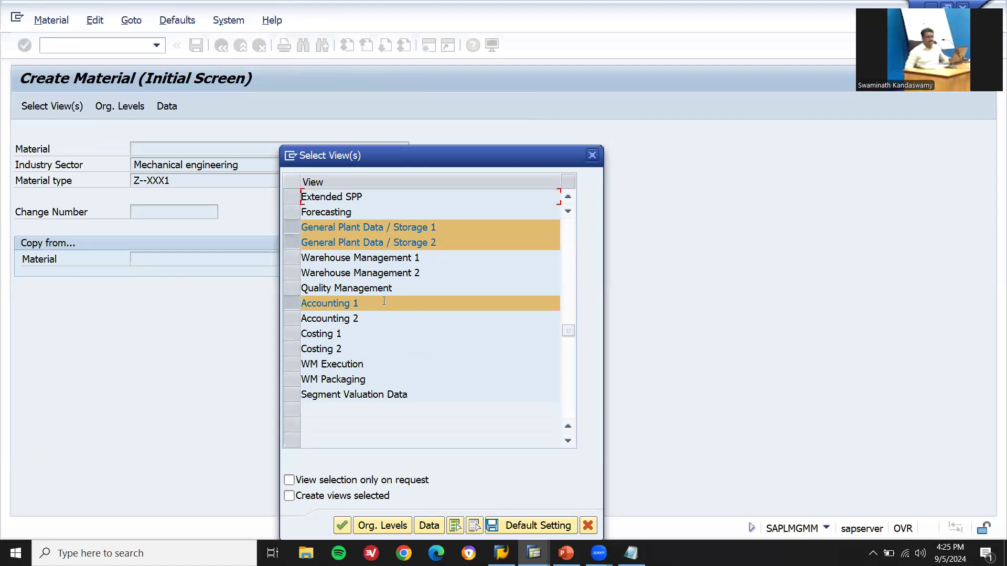
{"action": "left_click", "coordinate": [371, 524]}
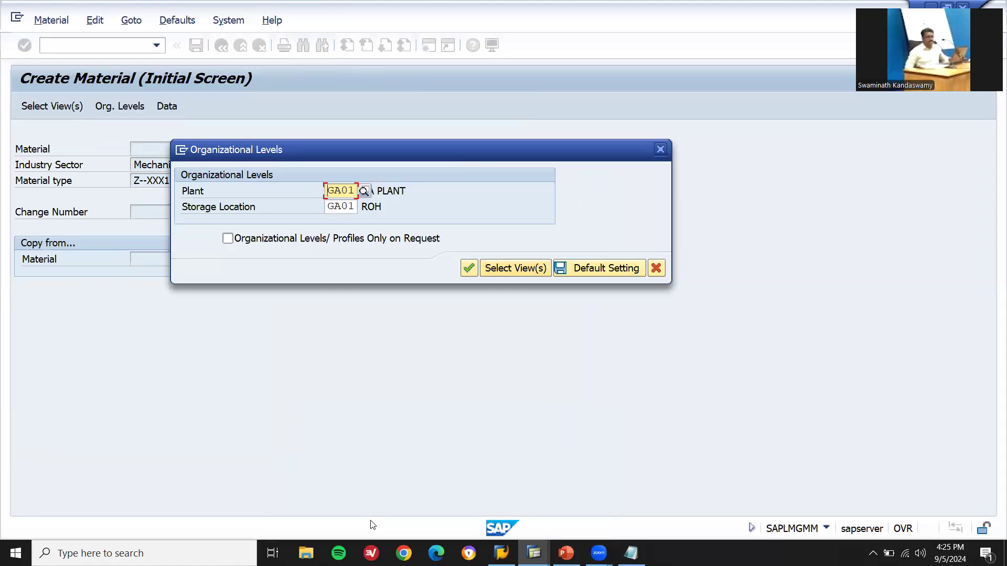
Accept plant and storage location GA01, and enter description GYPSUM, material group 003 and base unit TO in the basic data.
{"action": "key", "text": "Return"}
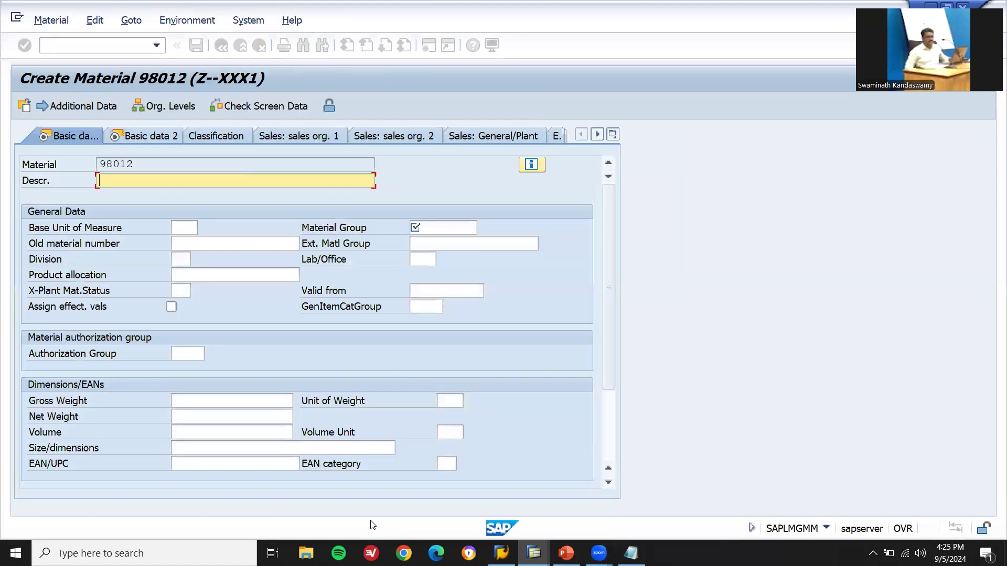
{"action": "key", "text": "Down"}
{"action": "key", "text": "Return"}
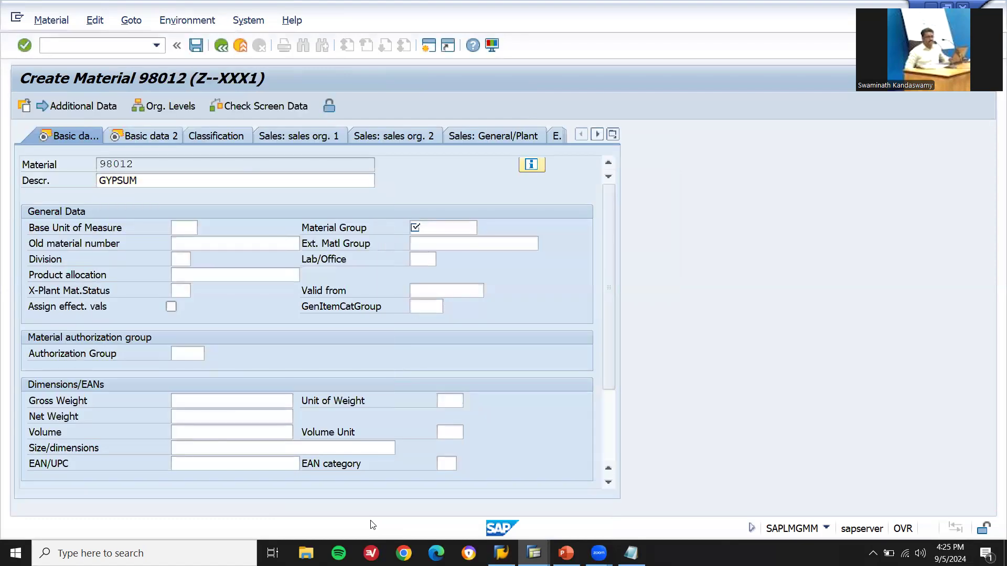
{"action": "key", "text": "Return"}
{"action": "type", "text": "003"}
{"action": "key", "text": "Return"}
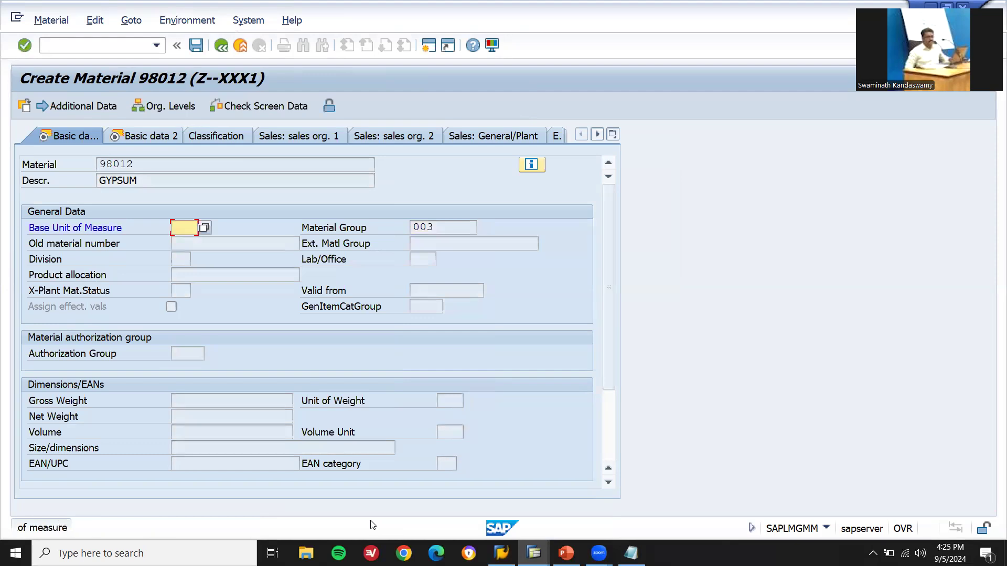
{"action": "type", "text": "to"}
{"action": "key", "text": "Return"}
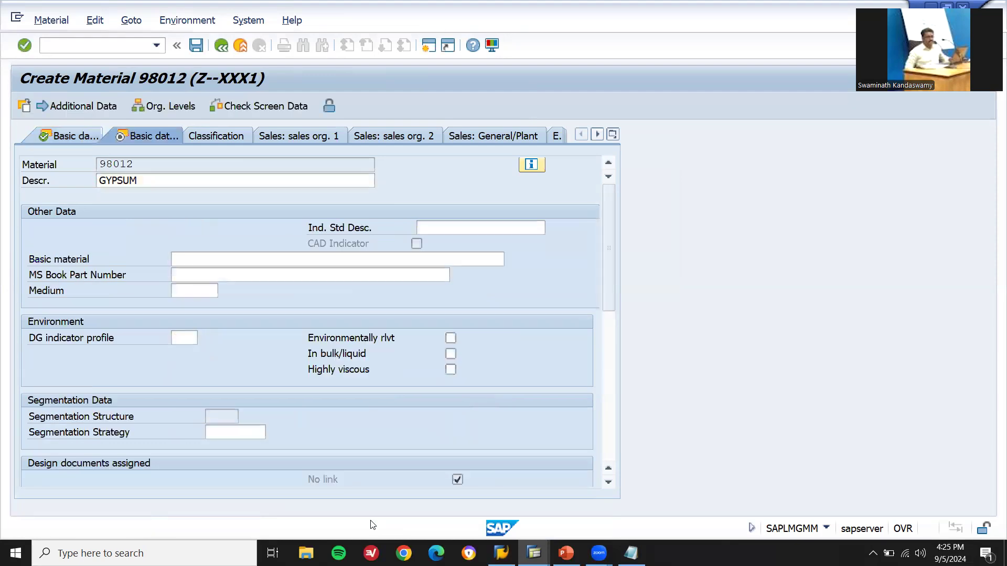
Proceed through the Basic data 2, plant data and storage views to the Accounting 1 view.
{"action": "key", "text": "Return"}
{"action": "key", "text": "Return"}
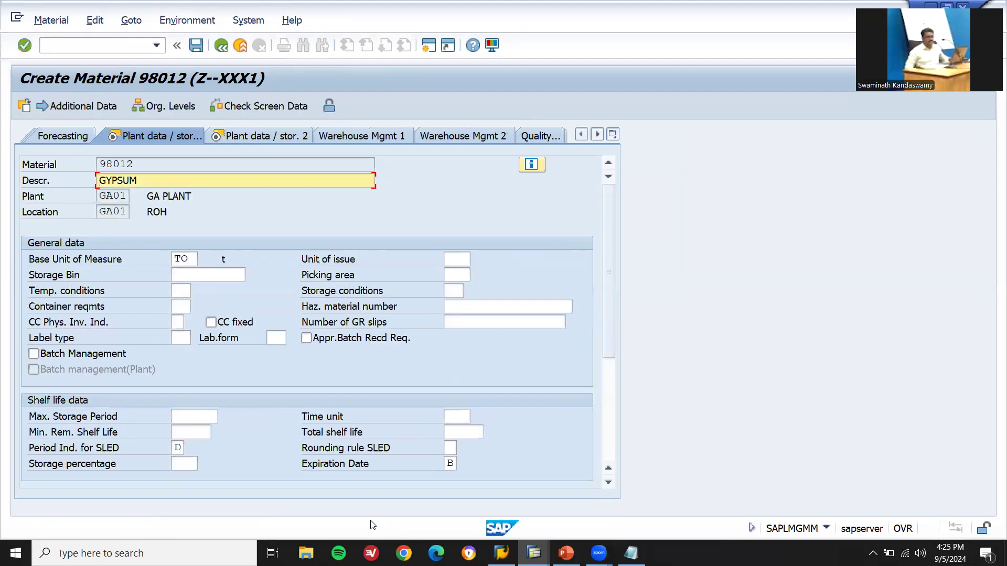
{"action": "key", "text": "Return"}
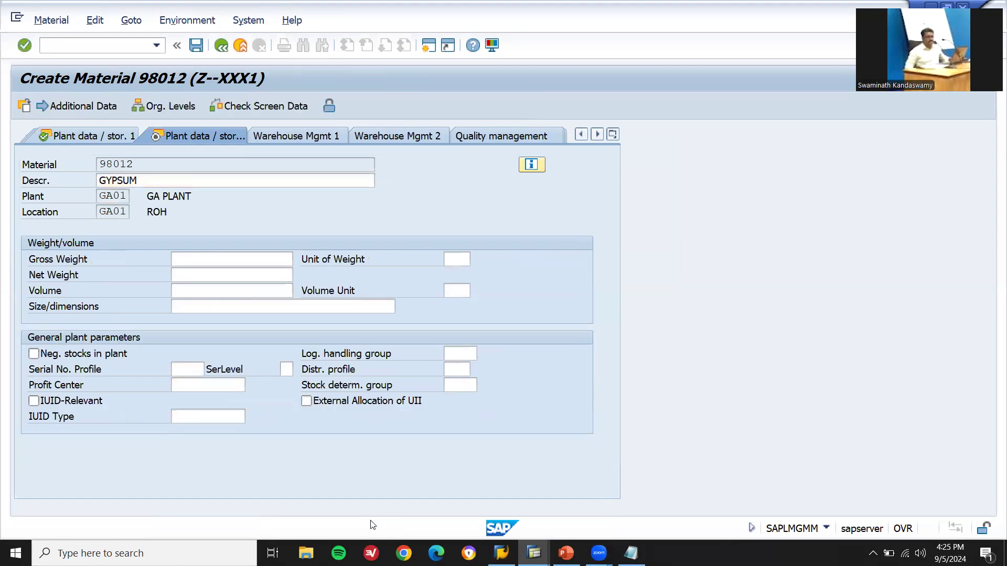
{"action": "key", "text": "Return"}
{"action": "key", "text": "Return"}
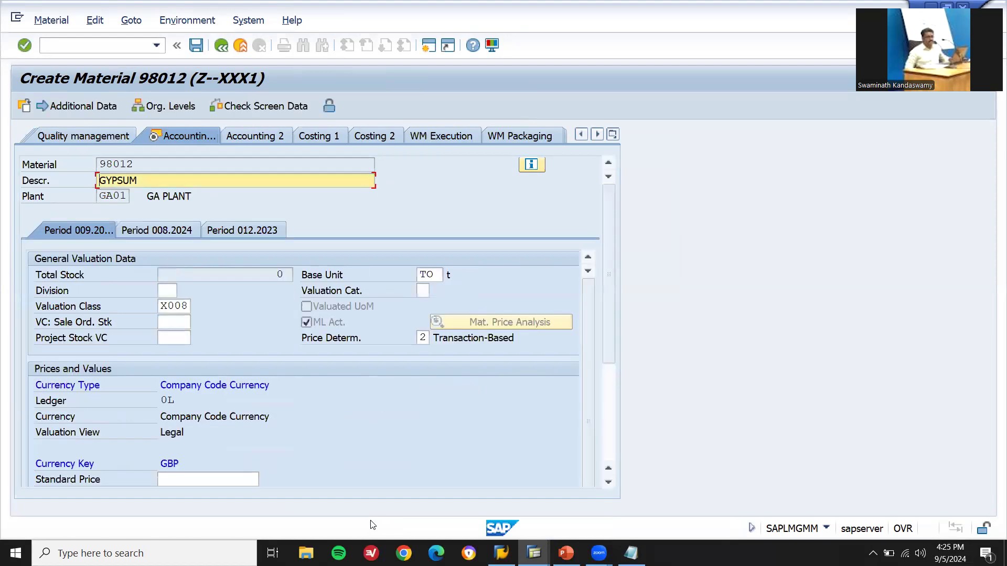
Look up the permitted valuation classes for the material and choose X008.
{"action": "left_click", "coordinate": [159, 302]}
{"action": "key", "text": "shift+Right"}
{"action": "key", "text": "shift+Right"}
{"action": "key", "text": "shift+Right"}
{"action": "key", "text": "shift+Right"}
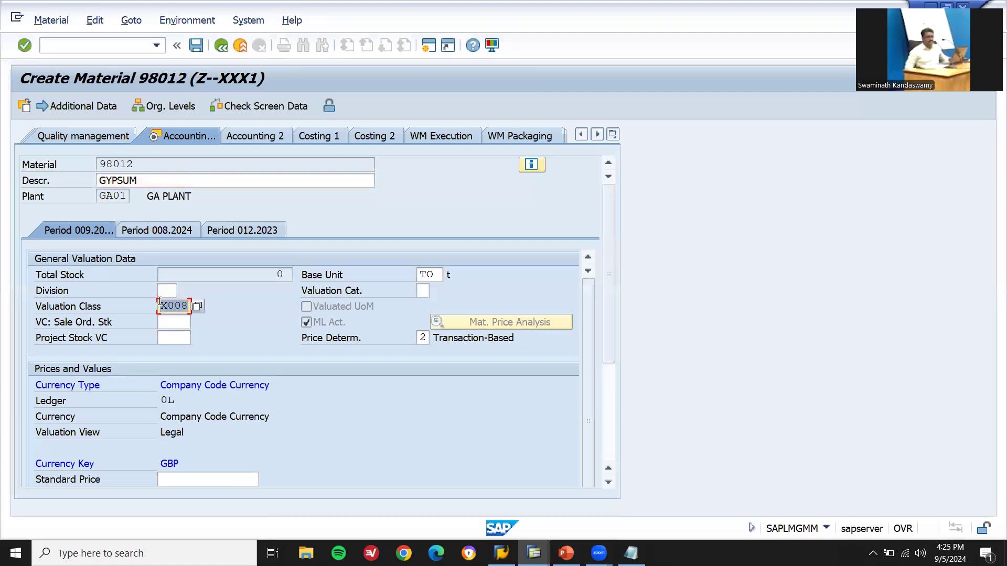
{"action": "left_click", "coordinate": [194, 308]}
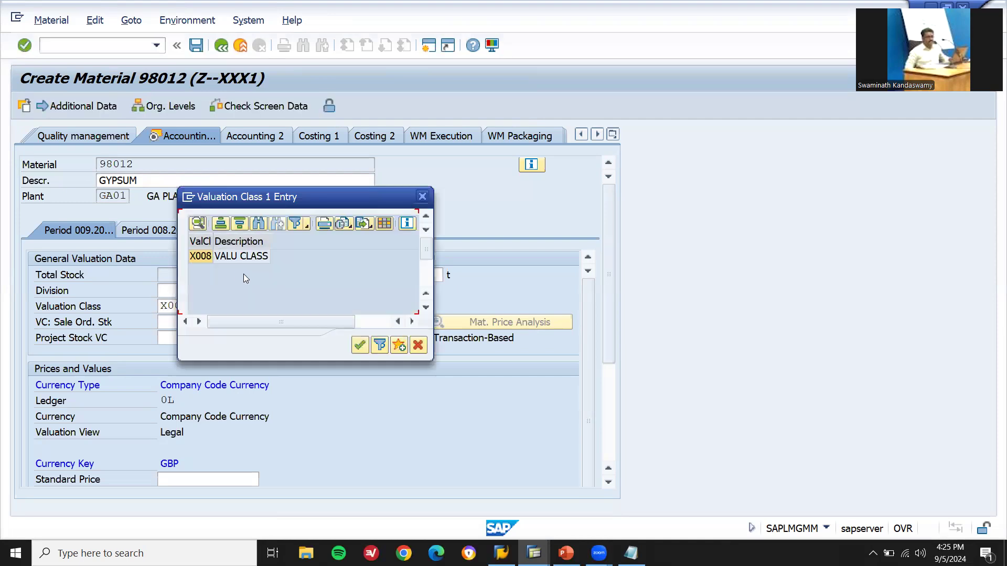
{"action": "double_click", "coordinate": [198, 257]}
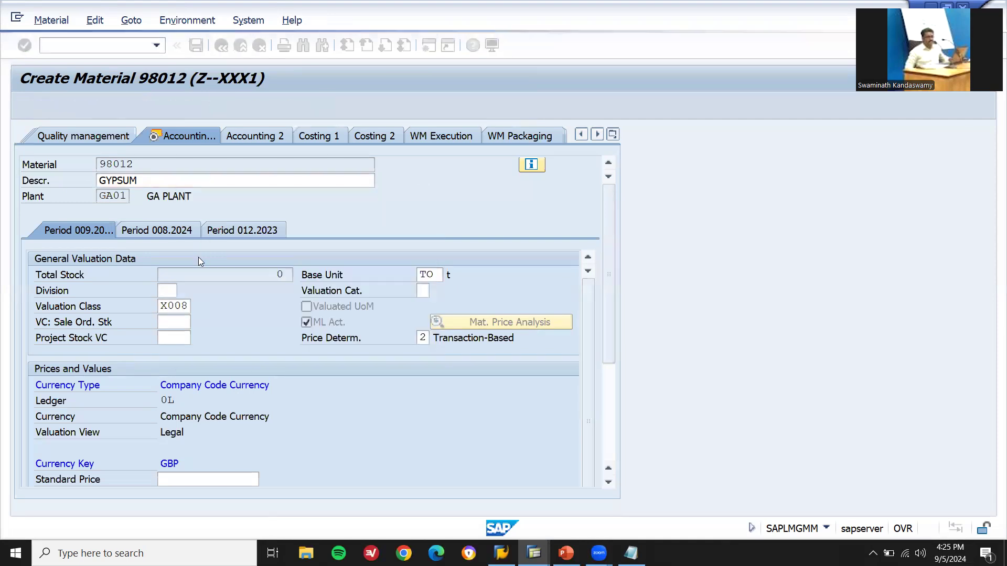
Enter 1500 as both the standard price and the periodic unit price, and save the new material.
{"action": "left_click_drag", "start_coordinate": [608, 297], "coordinate": [606, 422]}
{"action": "left_click", "coordinate": [227, 306]}
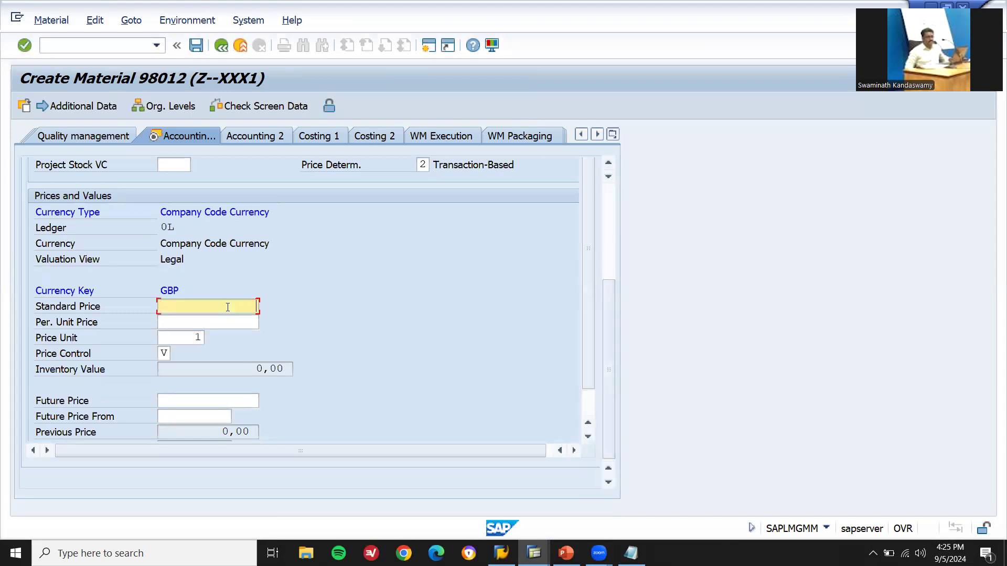
{"action": "type", "text": "1000"}
{"action": "key", "text": "Tab"}
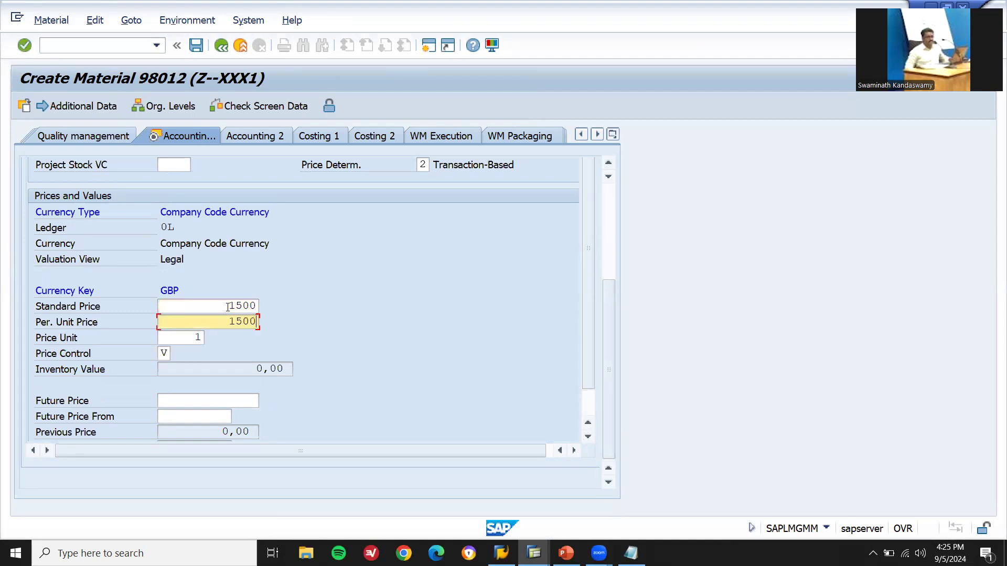
{"action": "type", "text": "1500"}
{"action": "key", "text": "Return"}
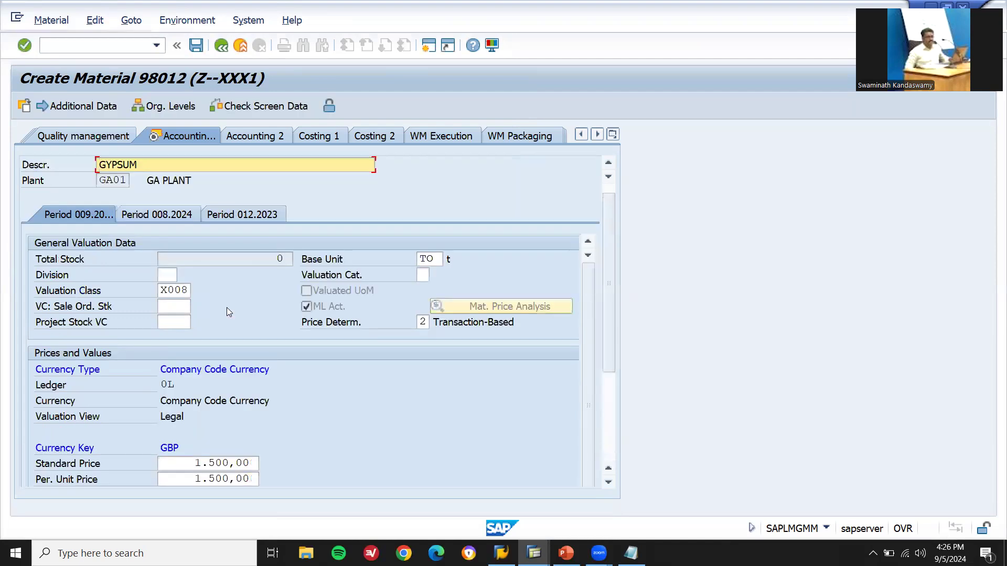
{"action": "key", "text": "Return"}
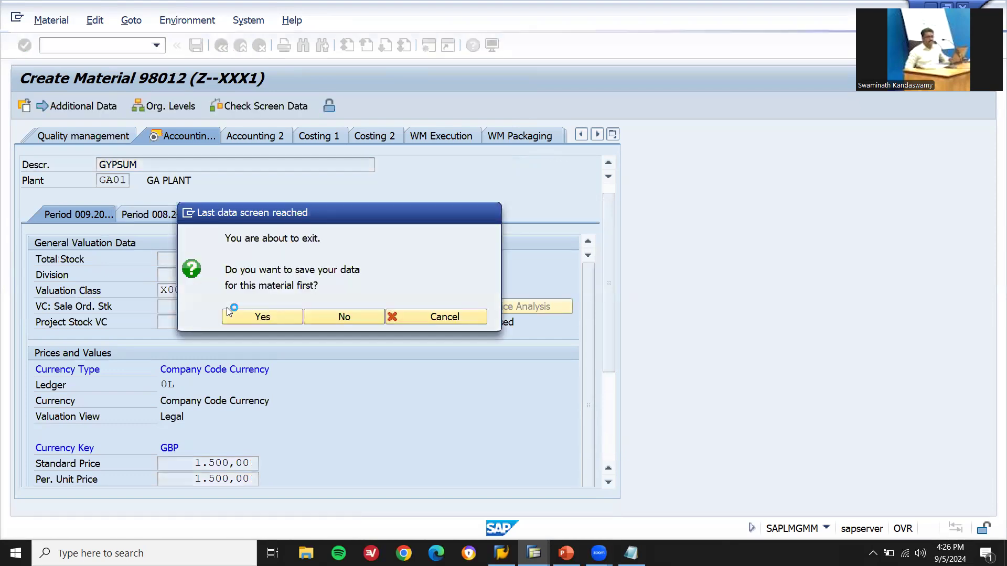
{"action": "key", "text": "Return"}
Switch to Notepad, write the material number 98012 on a new line below the valuation class note, and select it.
{"action": "left_click", "coordinate": [630, 552]}
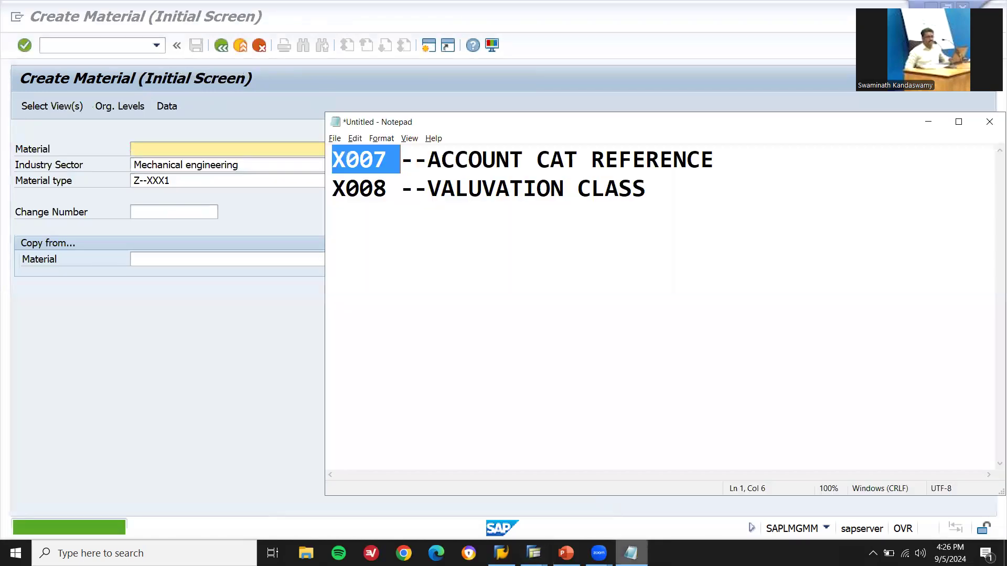
{"action": "key", "text": "Return"}
{"action": "key", "text": "Return"}
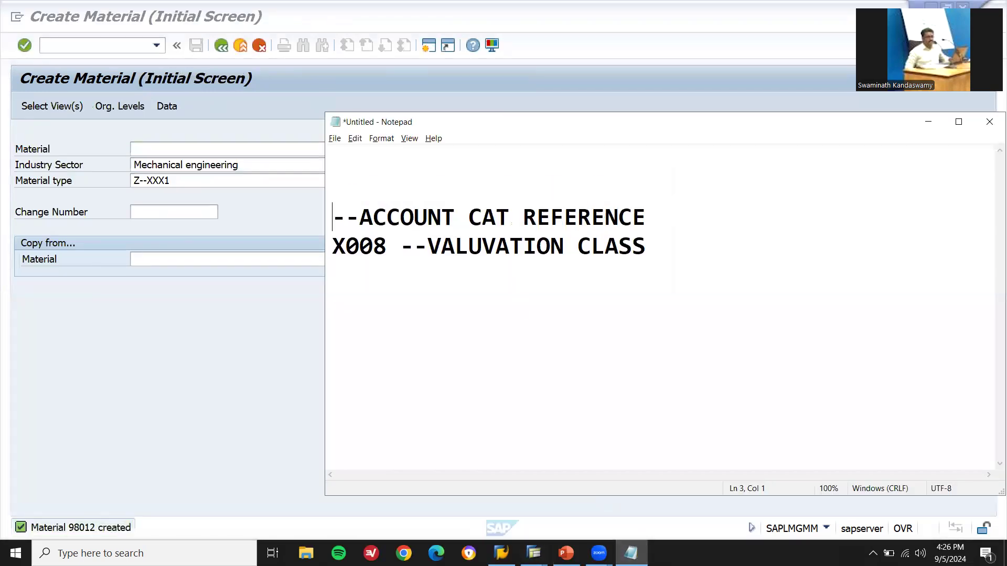
{"action": "key", "text": "BackSpace"}
{"action": "key", "text": "BackSpace"}
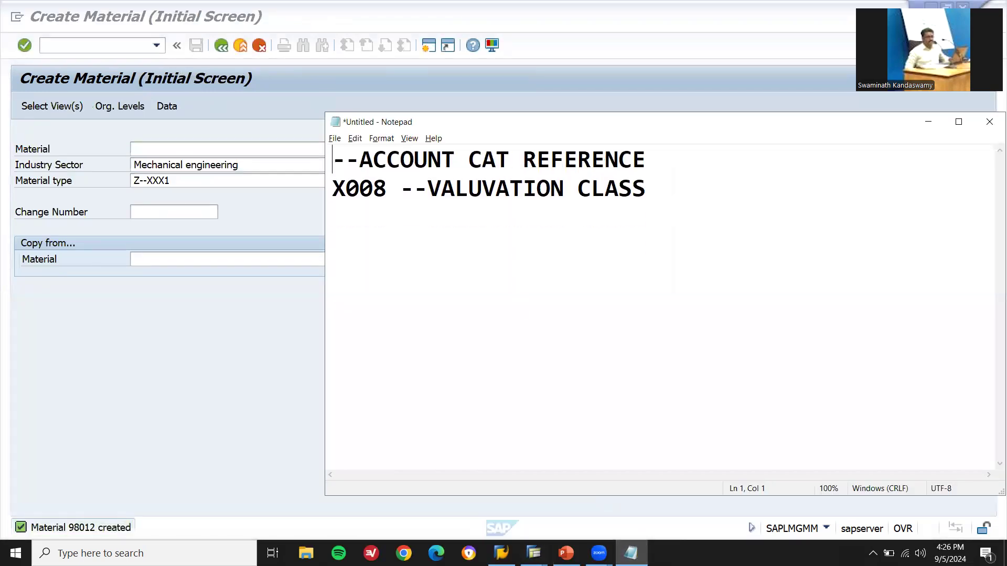
{"action": "left_click", "coordinate": [679, 201]}
{"action": "type", "text": "98012"}
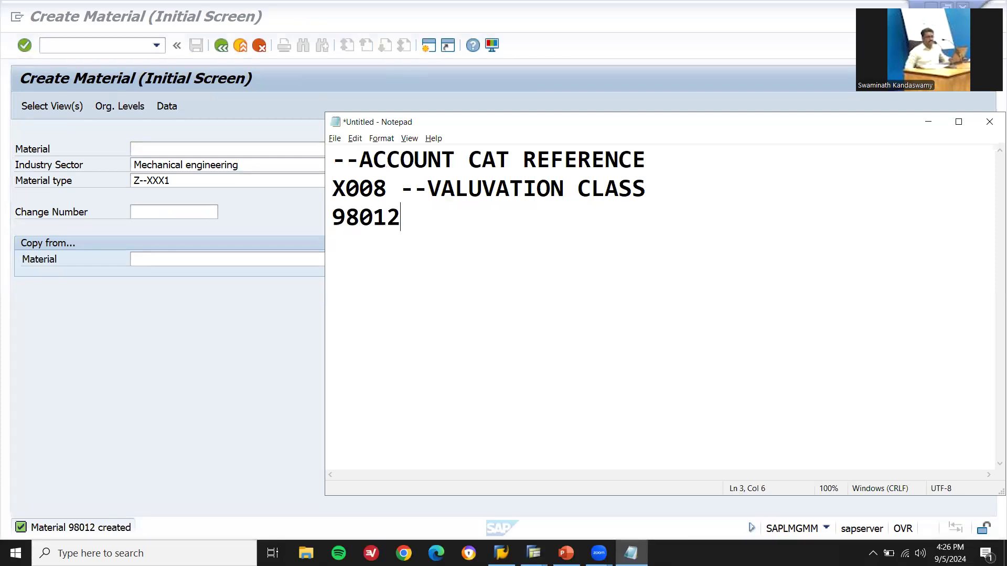
{"action": "double_click", "coordinate": [381, 211]}
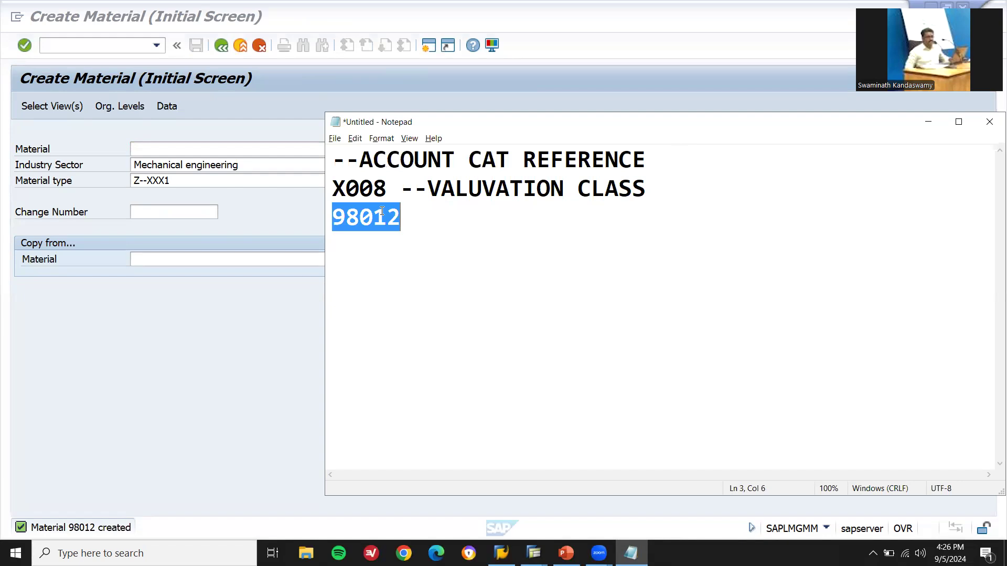
Return to the SAP session, start transaction MIGO, and set it to Goods Receipt with reference Other and movement type 501.
{"action": "left_click", "coordinate": [142, 80]}
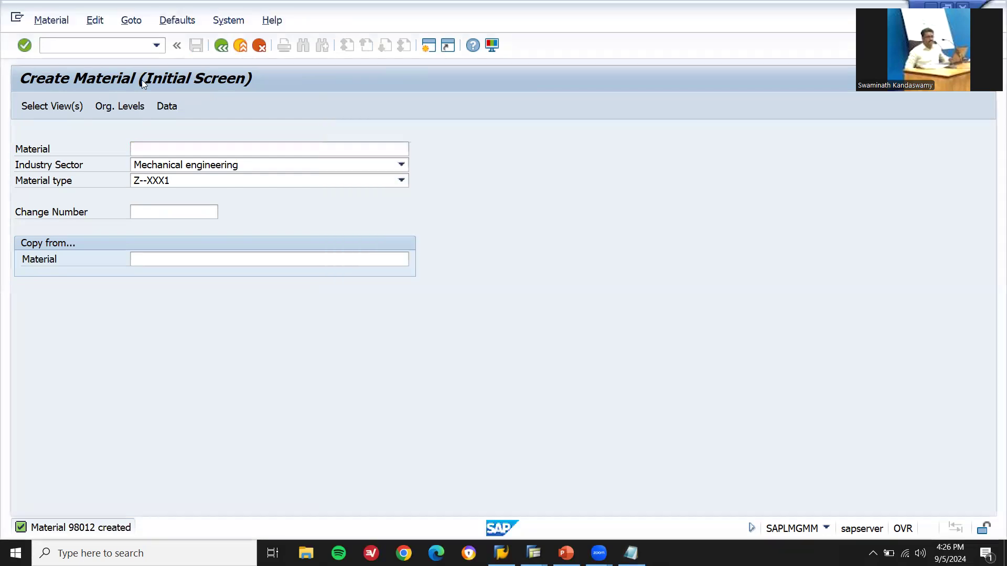
{"action": "left_click", "coordinate": [70, 44]}
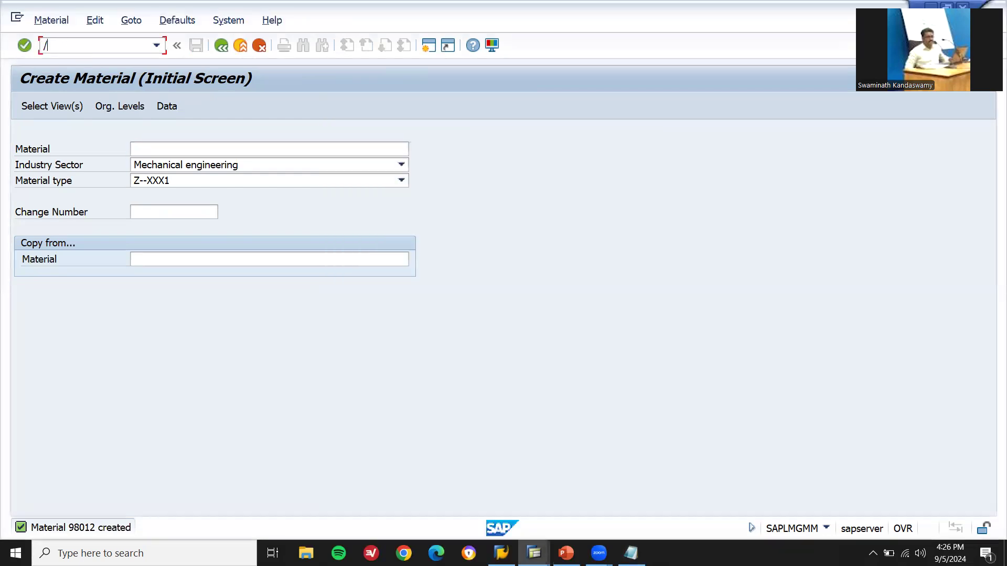
{"action": "type", "text": "/N"}
{"action": "key", "text": "Return"}
{"action": "type", "text": "MIG"}
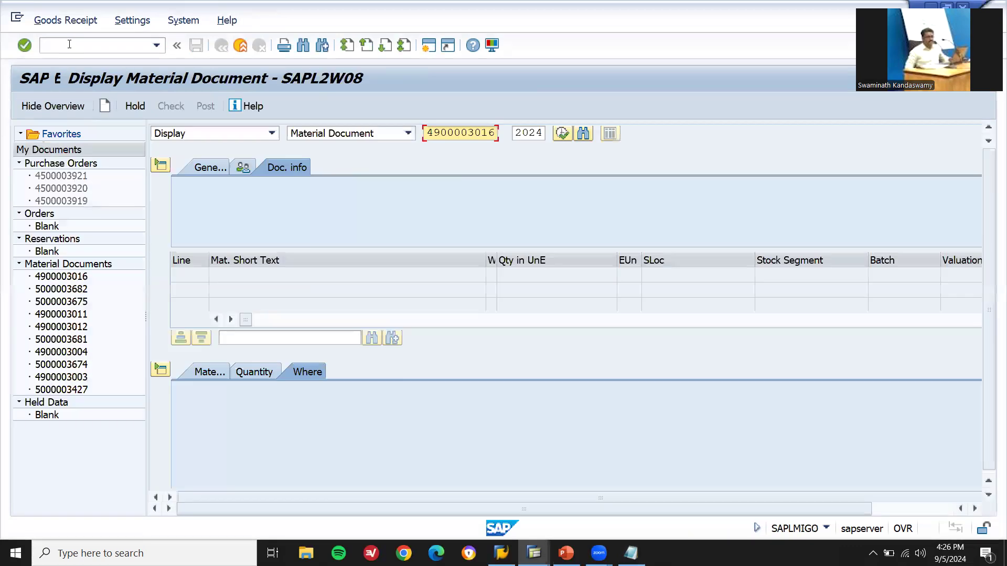
{"action": "left_click", "coordinate": [188, 135]}
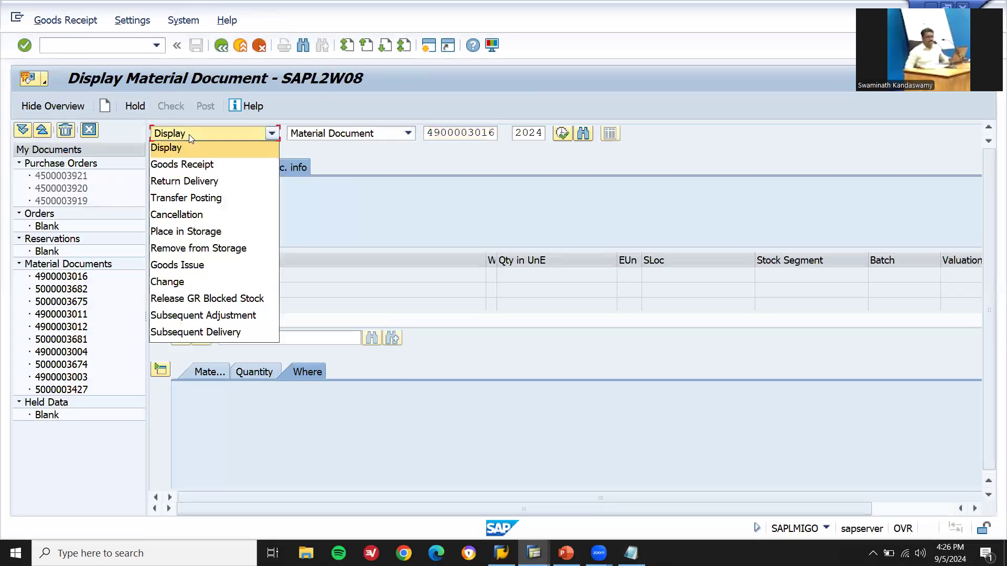
{"action": "left_click", "coordinate": [194, 165]}
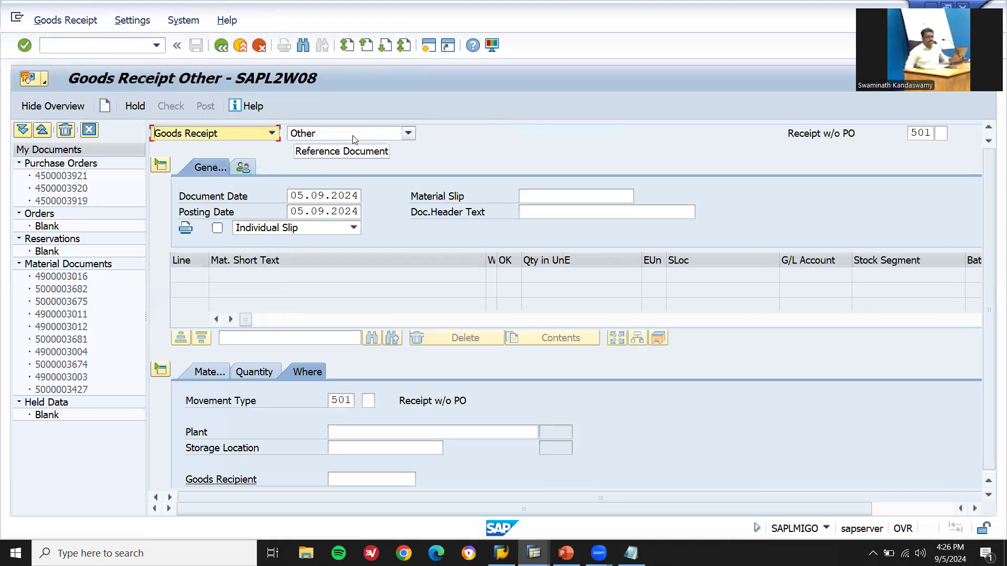
Assign plant GA01 and storage location GA01 to the goods receipt.
{"action": "left_click", "coordinate": [348, 435]}
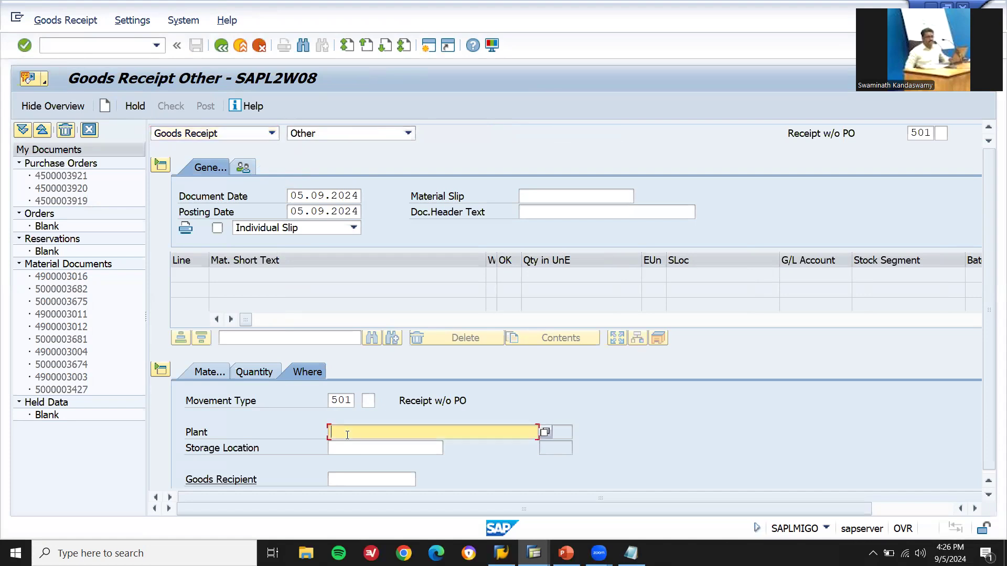
{"action": "key", "text": "Down"}
{"action": "key", "text": "Return"}
{"action": "key", "text": "Tab"}
{"action": "key", "text": "Down"}
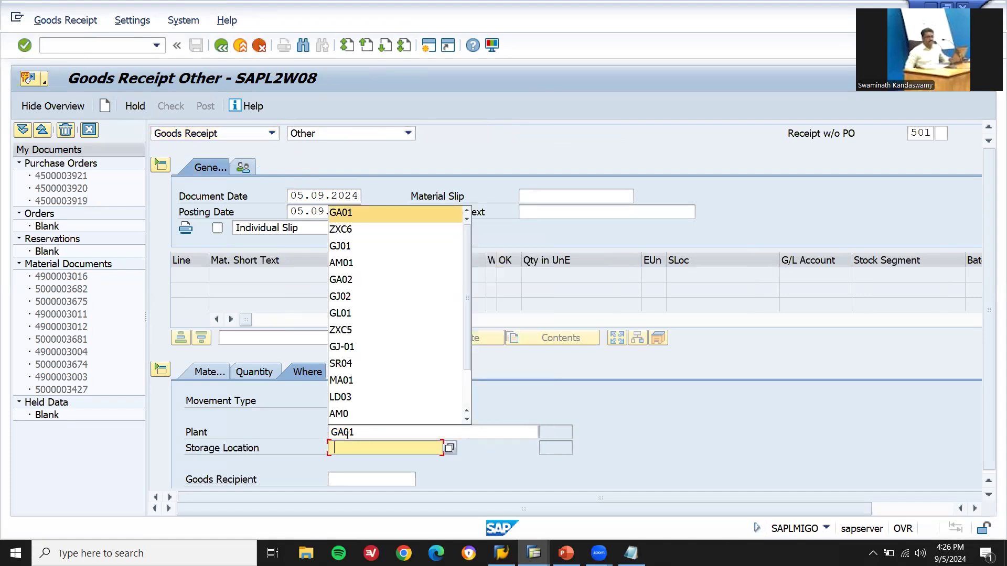
{"action": "key", "text": "Return"}
Enter a quantity of 10 for material 98012 and post the goods receipt.
{"action": "left_click", "coordinate": [250, 374]}
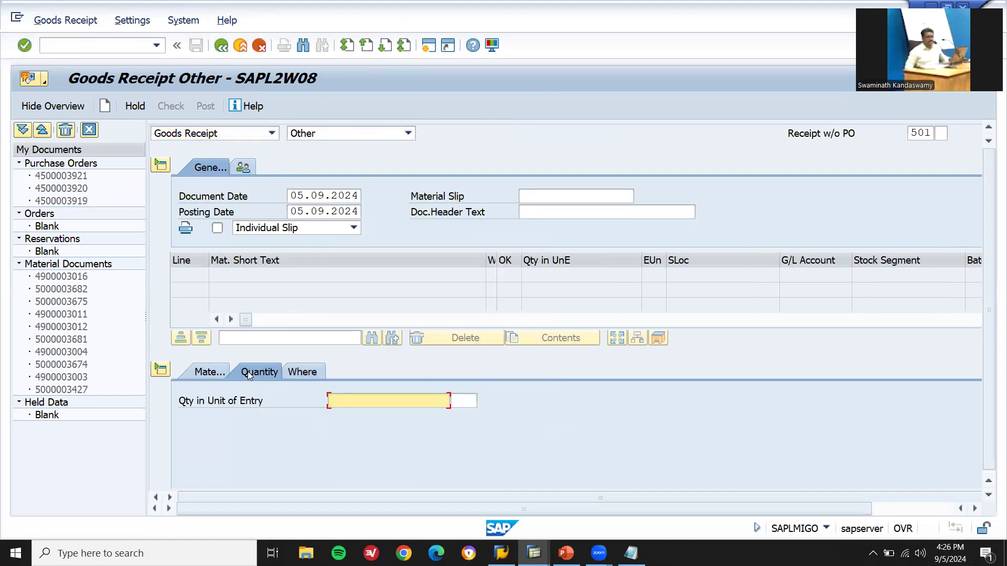
{"action": "type", "text": "10"}
{"action": "left_click", "coordinate": [193, 372]}
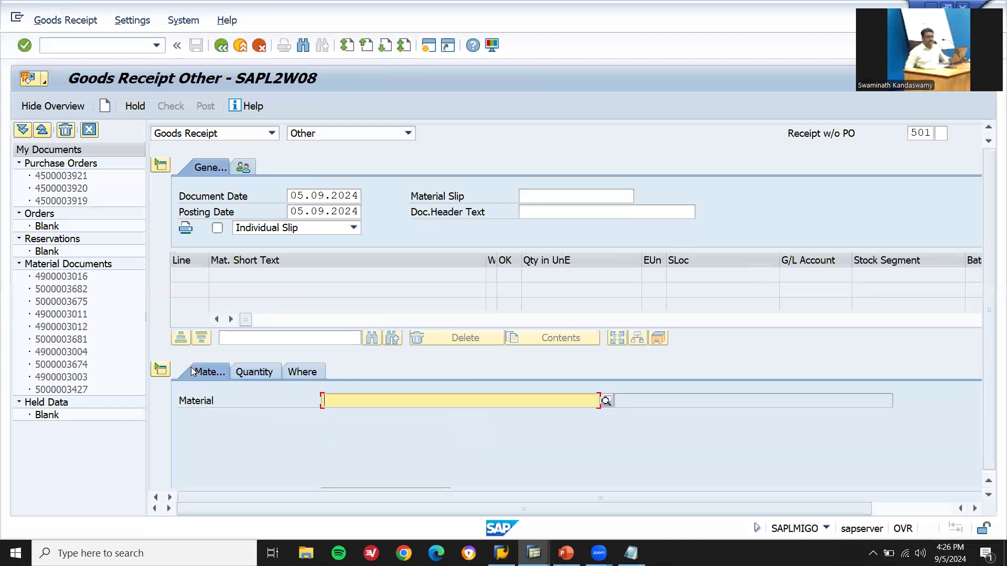
{"action": "type", "text": "98012"}
{"action": "key", "text": "Return"}
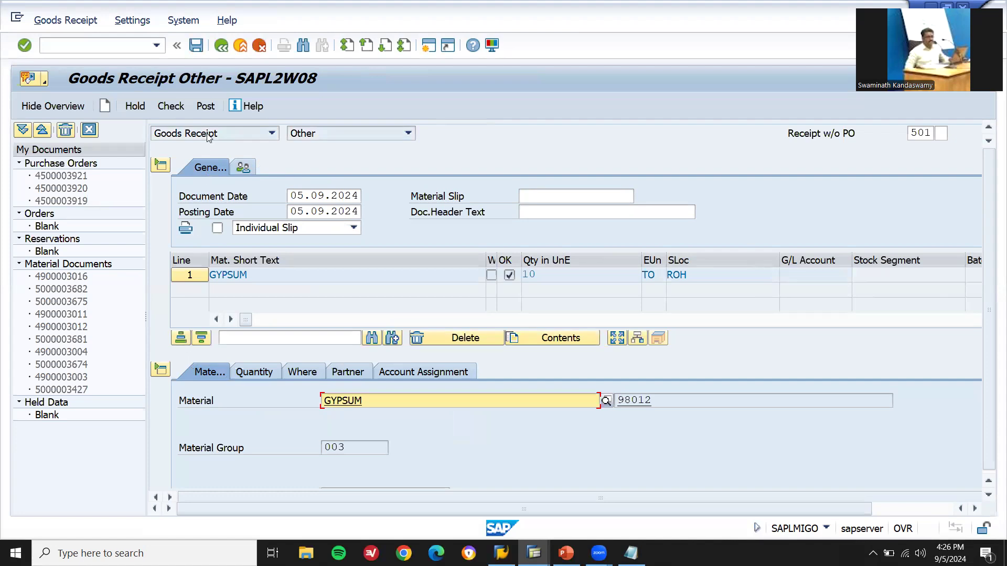
{"action": "left_click", "coordinate": [205, 105]}
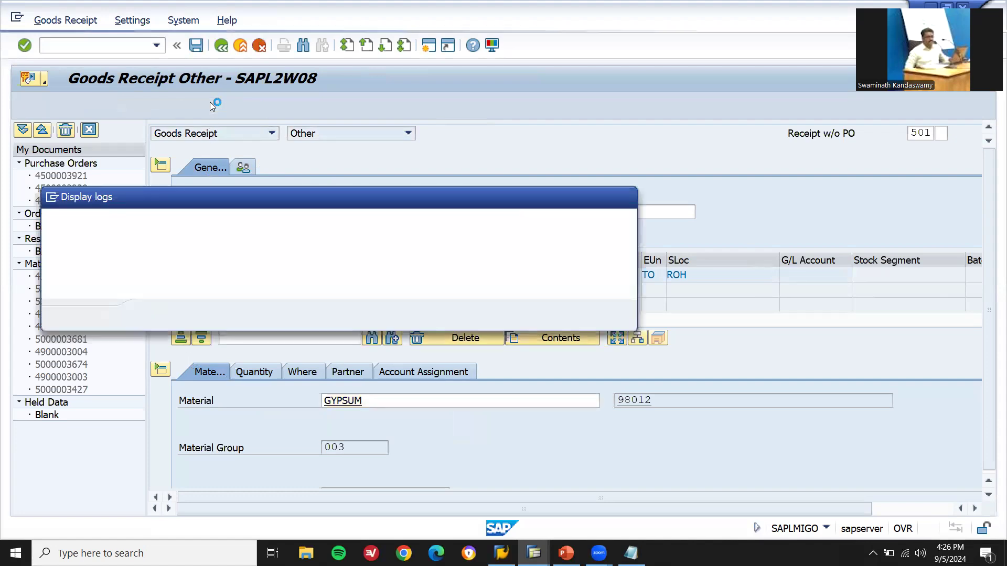
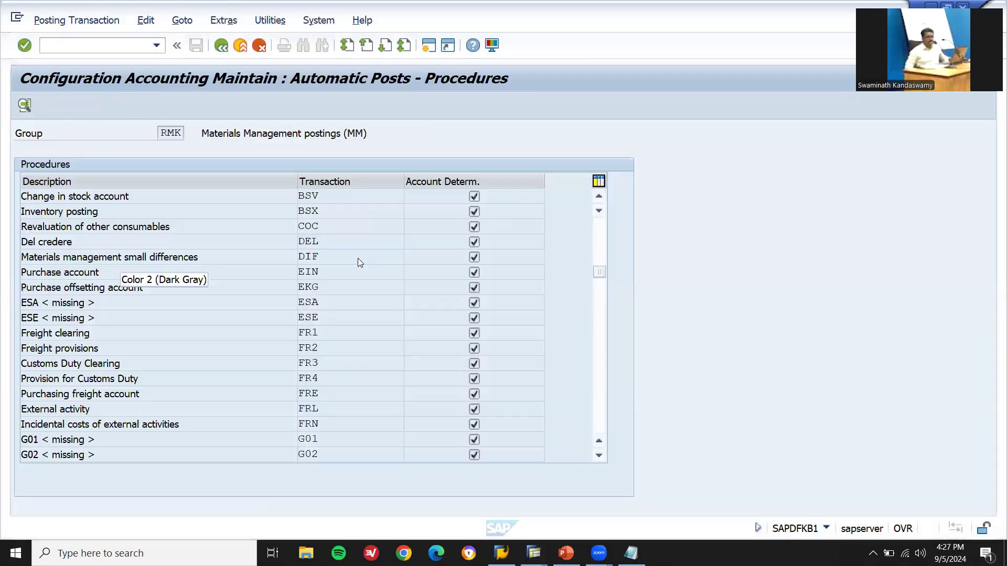
Open the account assignment of procedure GBB, Offsetting entry for inventory posting, for chart of accounts INT.
{"action": "left_click", "coordinate": [598, 455]}
{"action": "left_click", "coordinate": [598, 456]}
{"action": "left_click", "coordinate": [598, 455]}
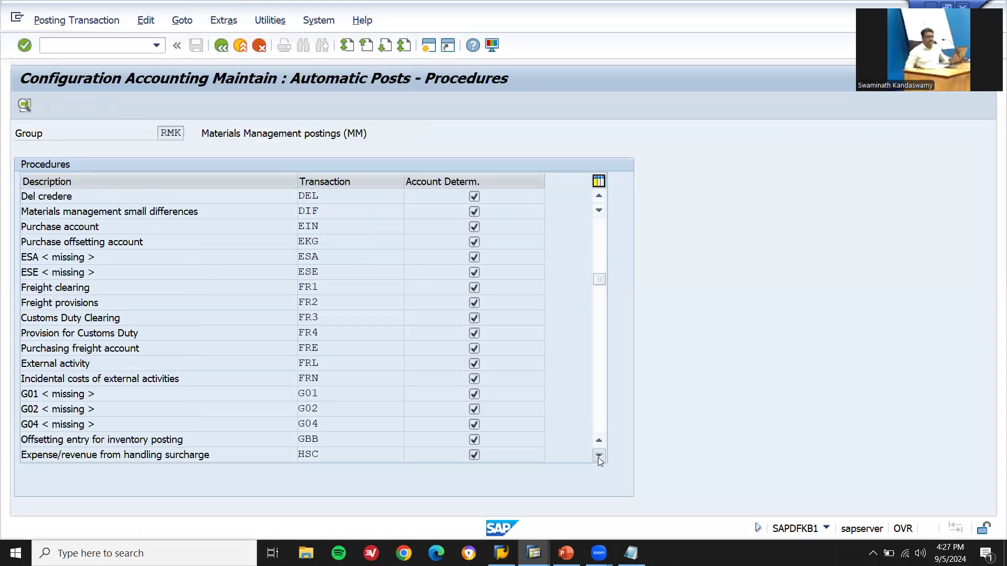
{"action": "left_click", "coordinate": [598, 456]}
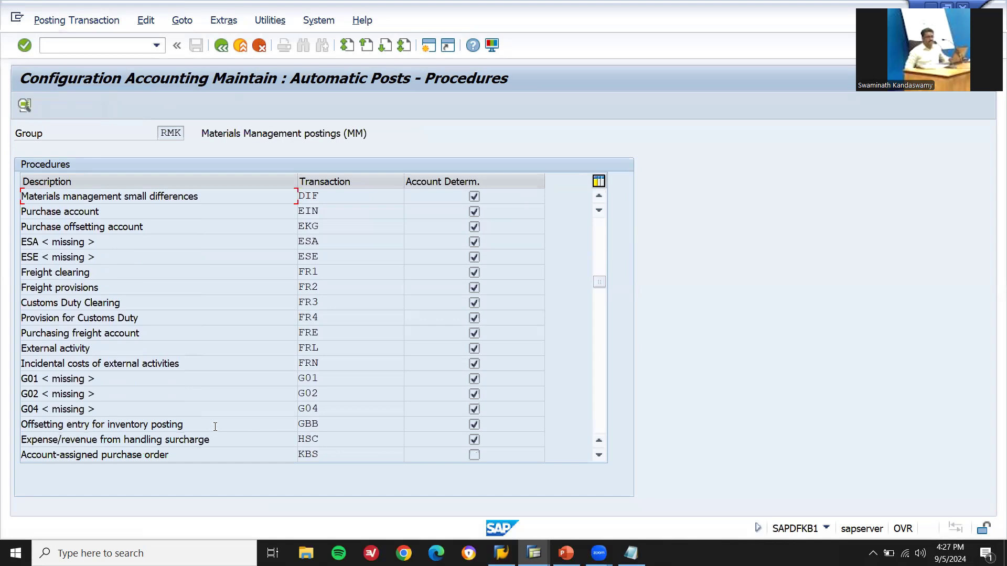
{"action": "double_click", "coordinate": [321, 423]}
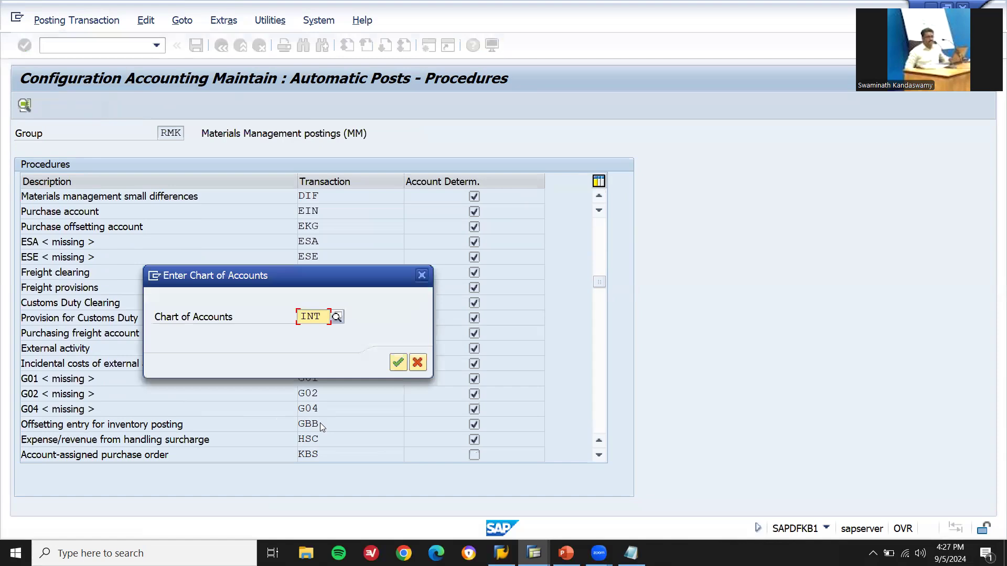
{"action": "key", "text": "Return"}
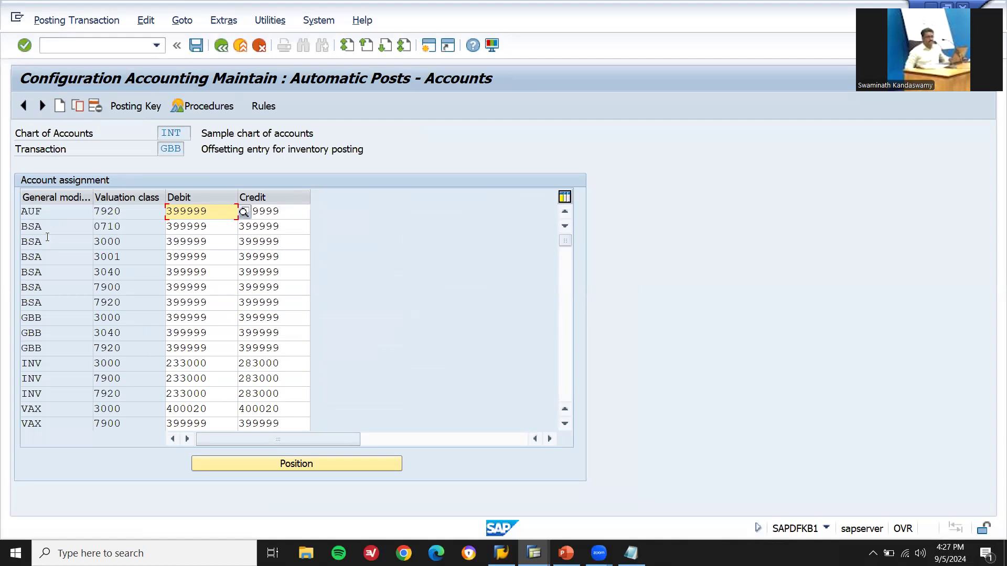
Check the goods receipt error log for the missing account determination, and copy the GBB entry of valuation class 3000.
{"action": "key", "text": "alt+Tab"}
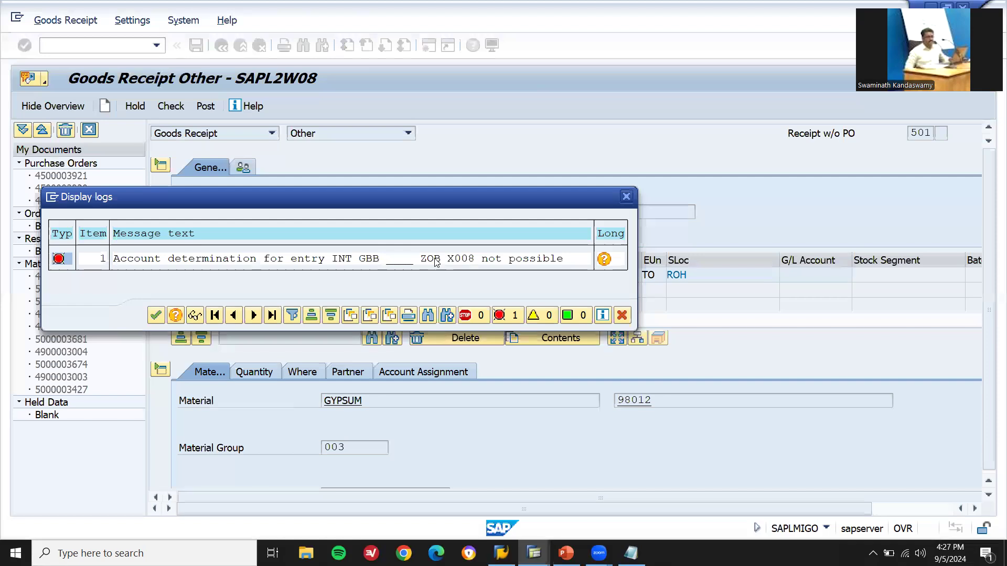
{"action": "key", "text": "ctrl+y"}
{"action": "left_click_drag", "start_coordinate": [431, 258], "coordinate": [419, 257]}
{"action": "key", "text": "alt+Tab"}
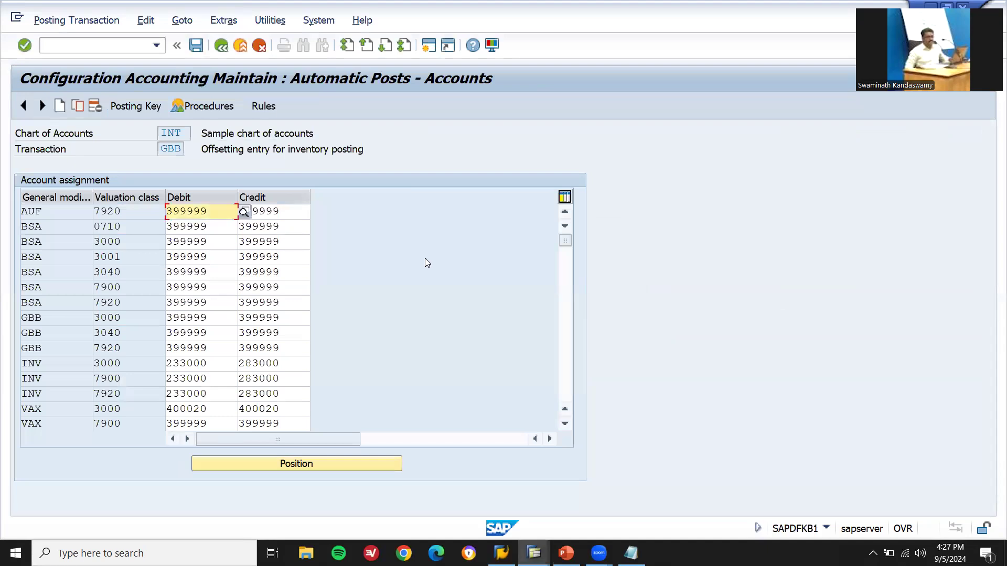
{"action": "left_click", "coordinate": [60, 318]}
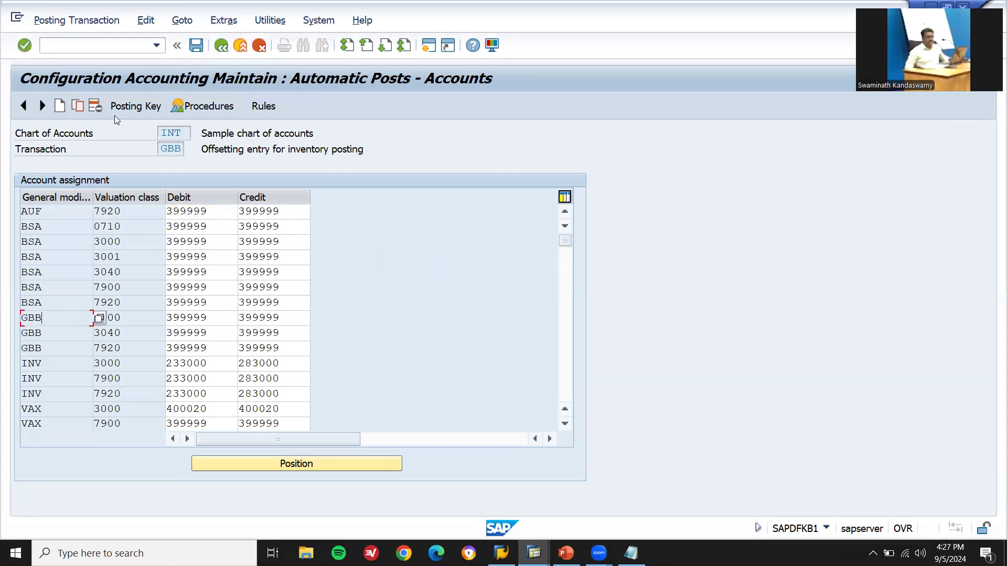
{"action": "left_click", "coordinate": [74, 111]}
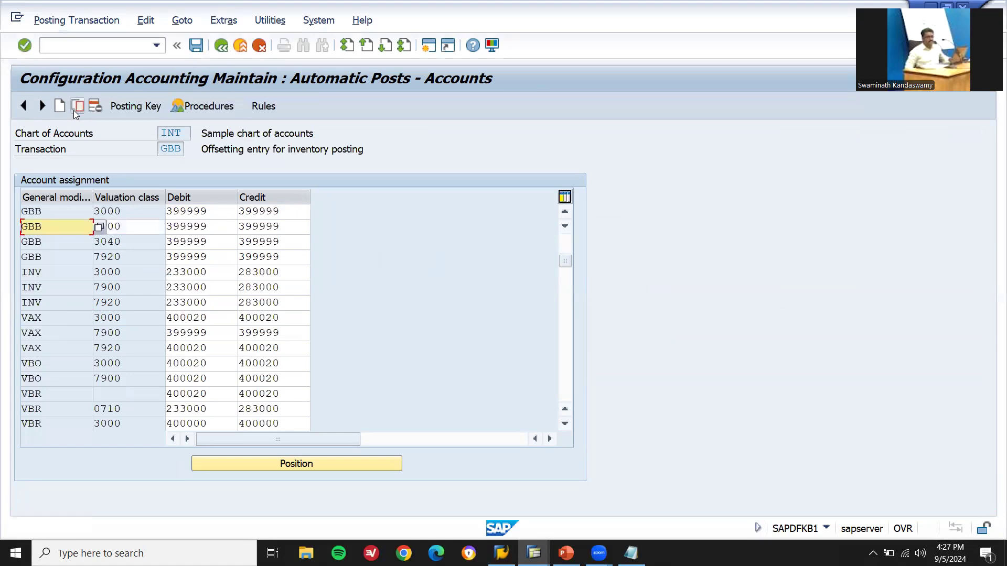
{"action": "key", "text": "alt+Tab"}
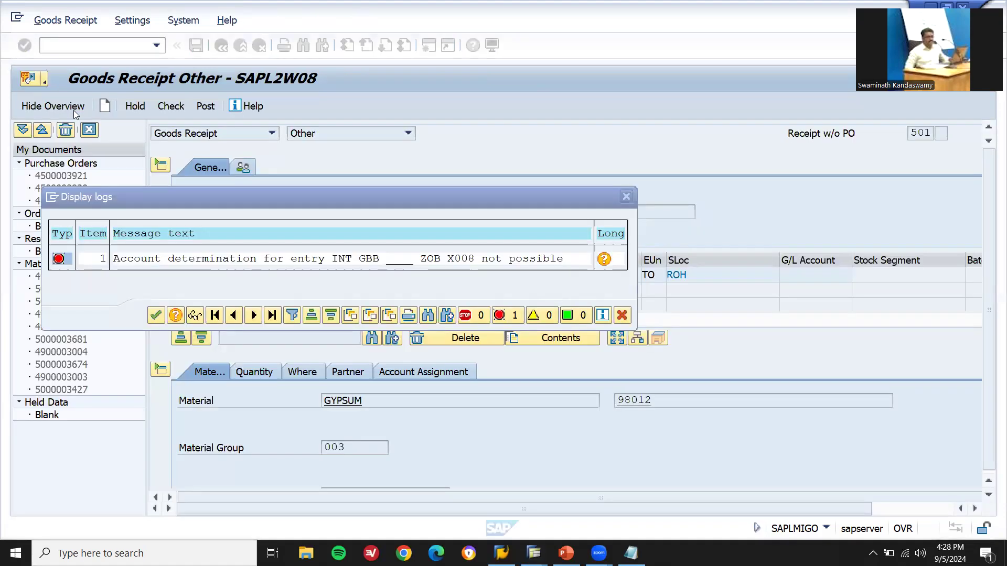
{"action": "key", "text": "alt+Tab"}
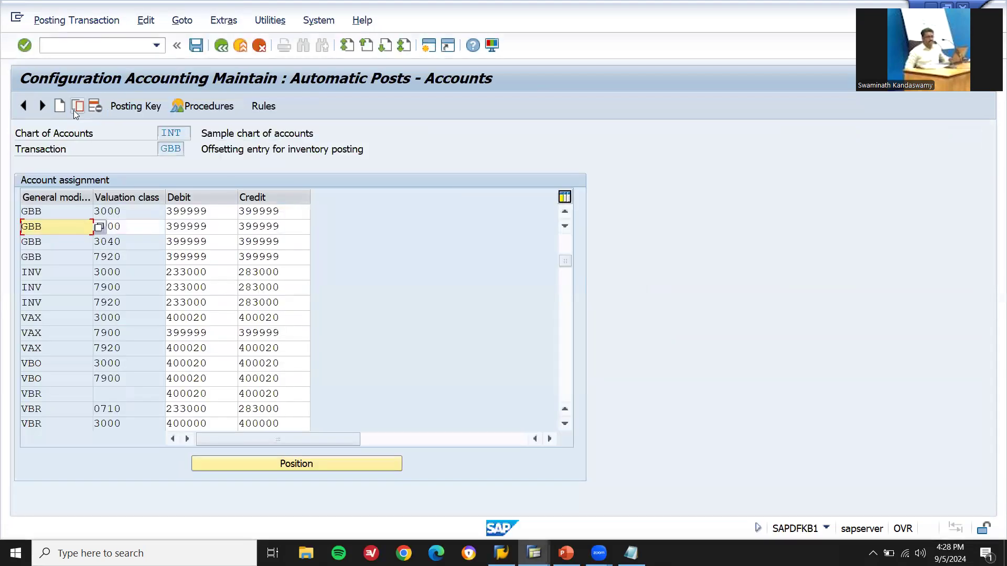
Change the copied row to general modification ZOB and valuation class X008, and save it to customizing request A4HK903878.
{"action": "type", "text": "ZOB"}
{"action": "key", "text": "Tab"}
{"action": "key", "text": "End"}
{"action": "key", "text": "BackSpace"}
{"action": "key", "text": "BackSpace"}
{"action": "key", "text": "BackSpace"}
{"action": "key", "text": "BackSpace"}
{"action": "type", "text": "X"}
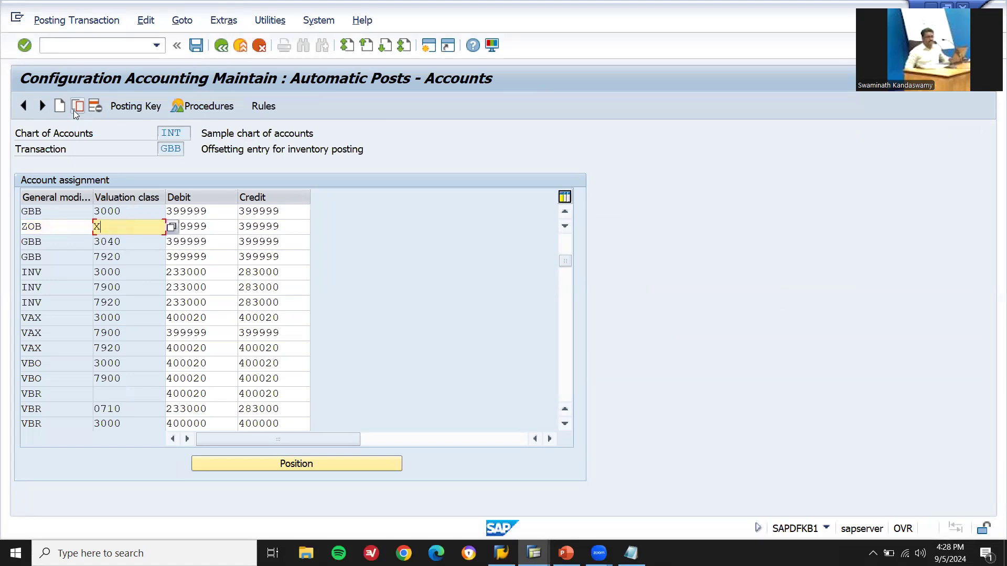
{"action": "type", "text": "00"}
{"action": "left_click", "coordinate": [631, 554]}
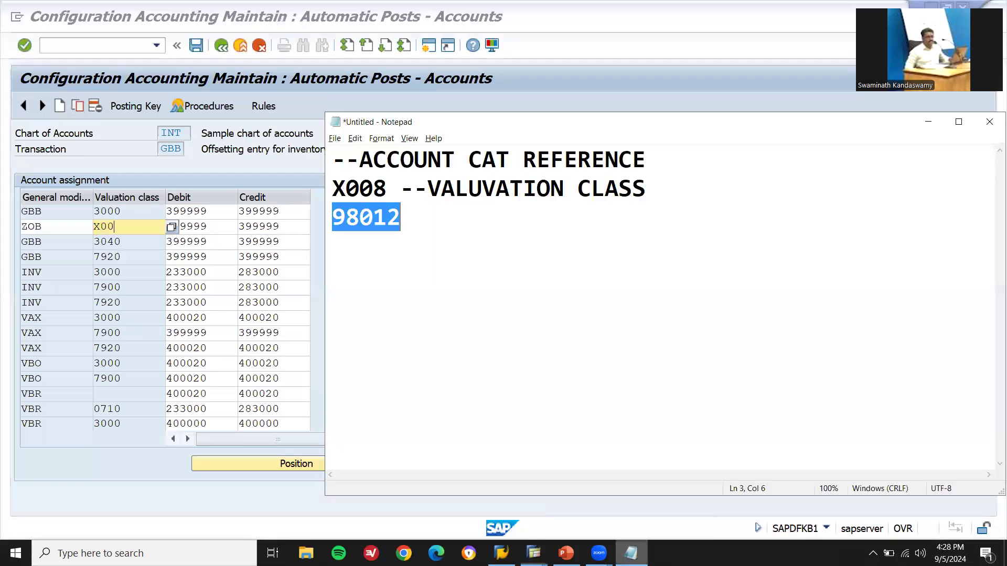
{"action": "left_click", "coordinate": [631, 553]}
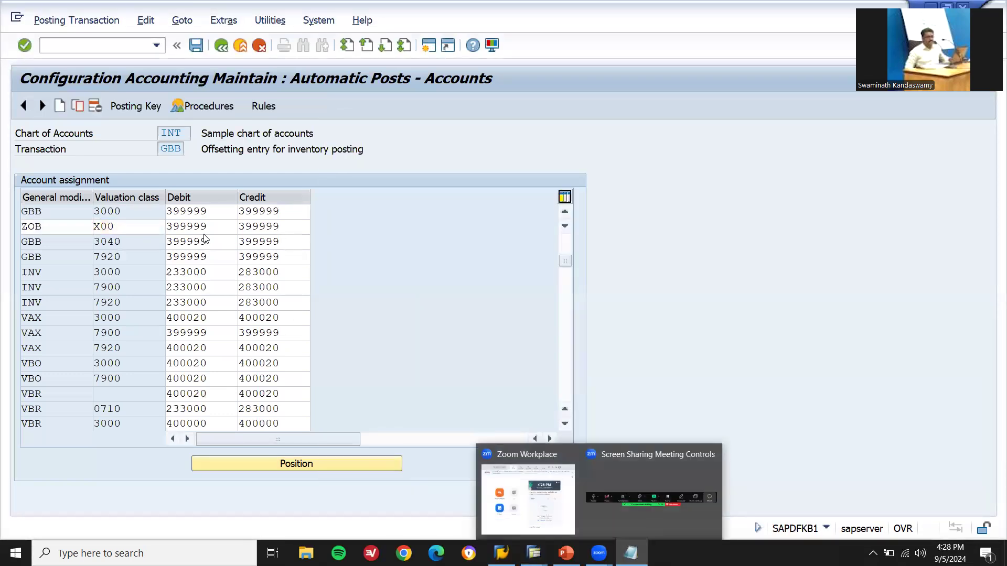
{"action": "type", "text": "8"}
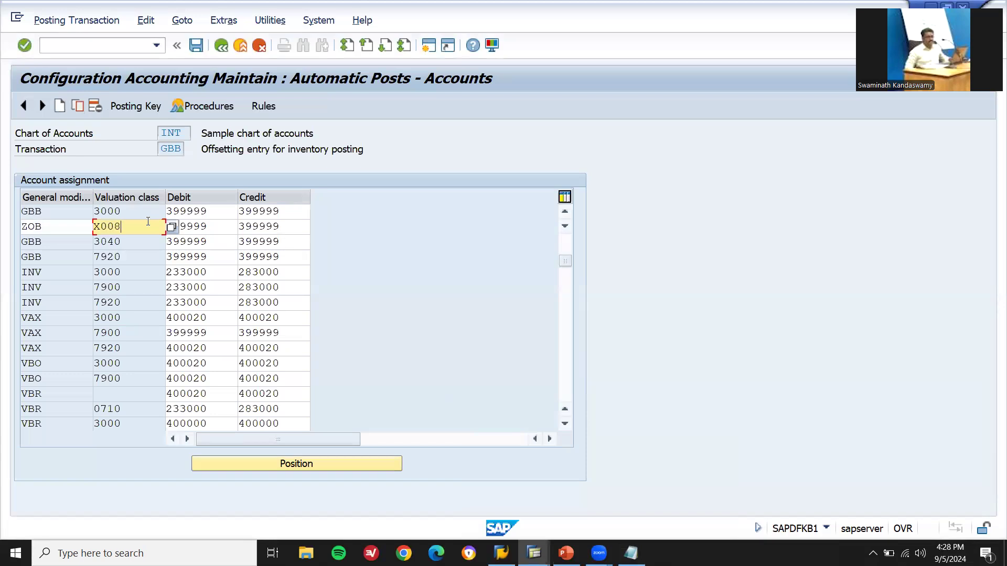
{"action": "key", "text": "Return"}
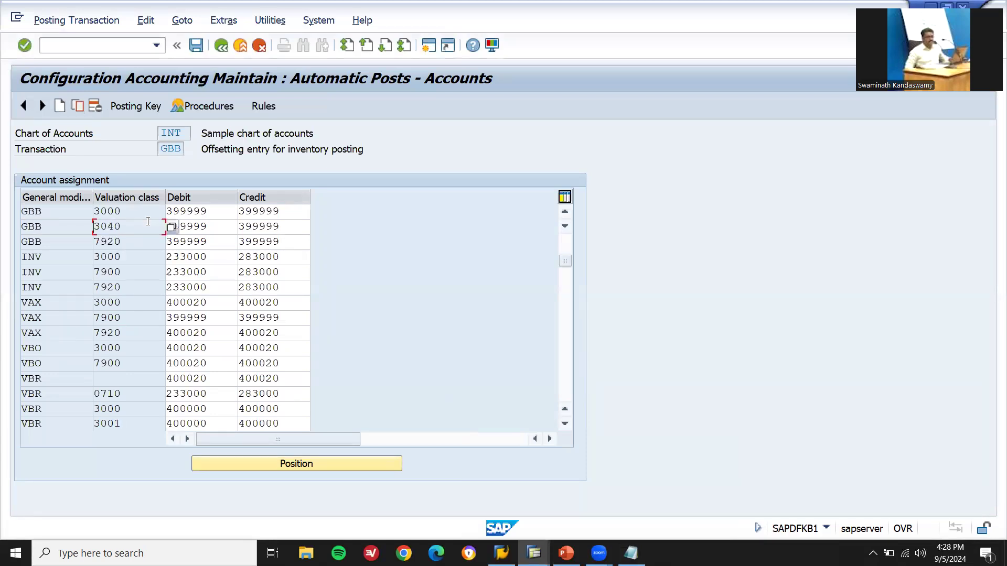
{"action": "key", "text": "ctrl+s"}
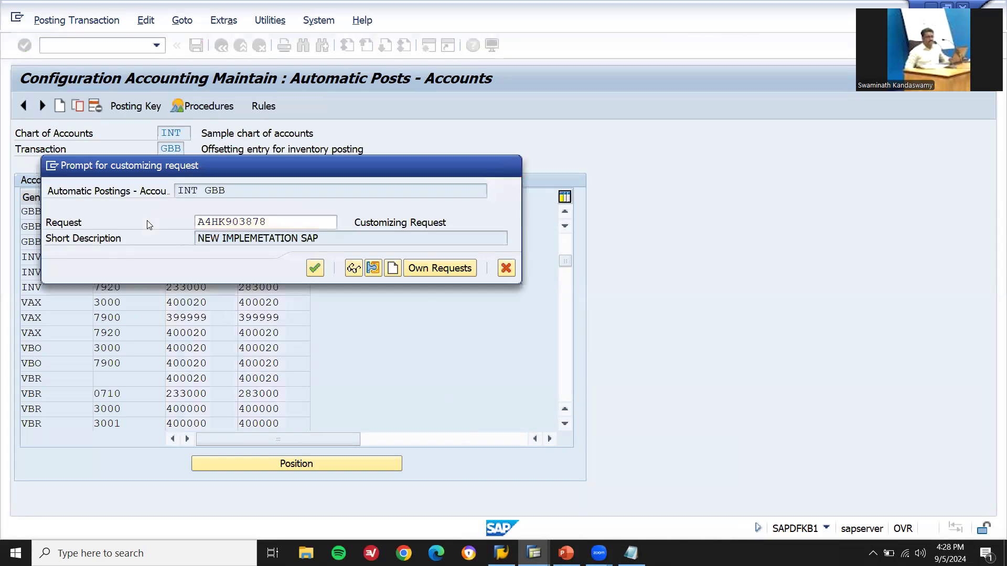
{"action": "key", "text": "Return"}
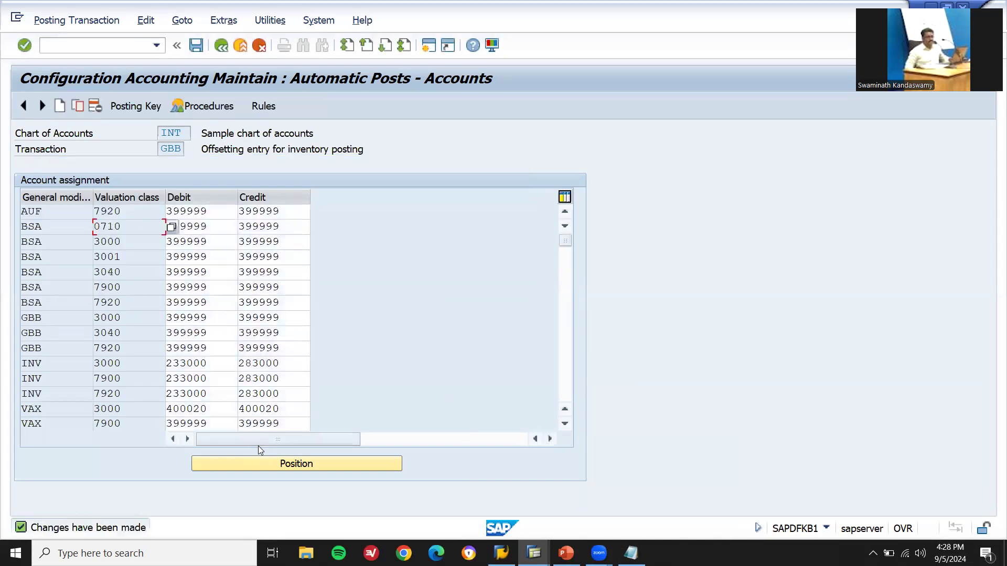
Position the account assignment list on the ZOB entry of valuation class X008 to check its accounts, and exit the configuration.
{"action": "left_click", "coordinate": [258, 461]}
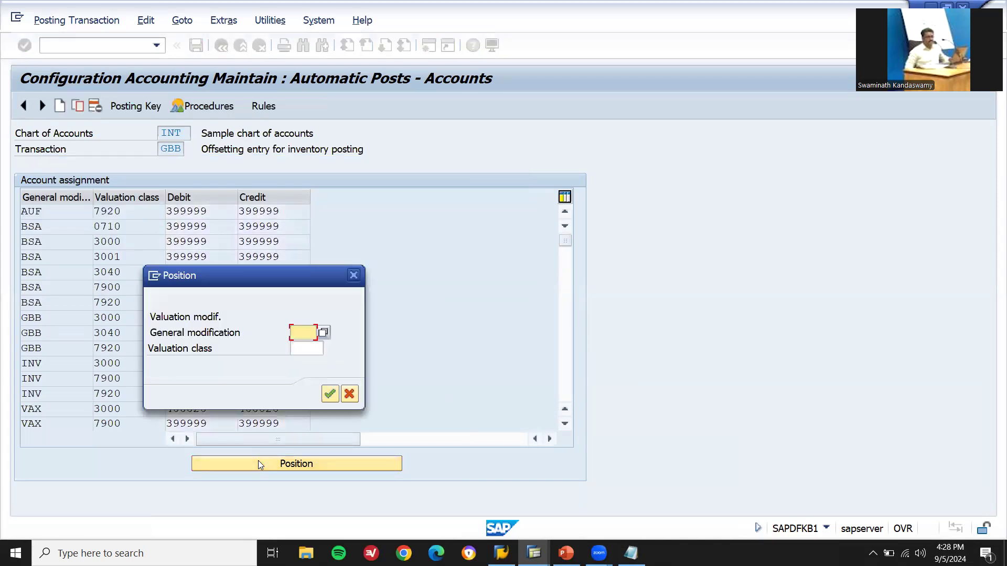
{"action": "type", "text": "ZPB"}
{"action": "key", "text": "Tab"}
{"action": "type", "text": "3000"}
{"action": "key", "text": "Return"}
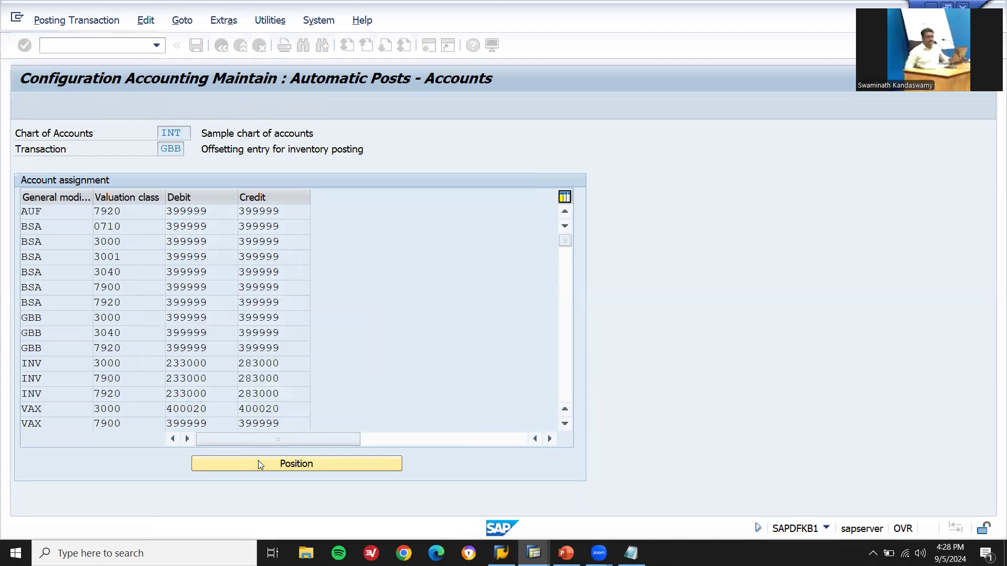
{"action": "left_click", "coordinate": [227, 210]}
{"action": "key", "text": "shift+Left"}
{"action": "key", "text": "shift+Left"}
{"action": "key", "text": "shift+Left"}
{"action": "key", "text": "shift+Left"}
{"action": "key", "text": "shift+Left"}
{"action": "key", "text": "shift+Left"}
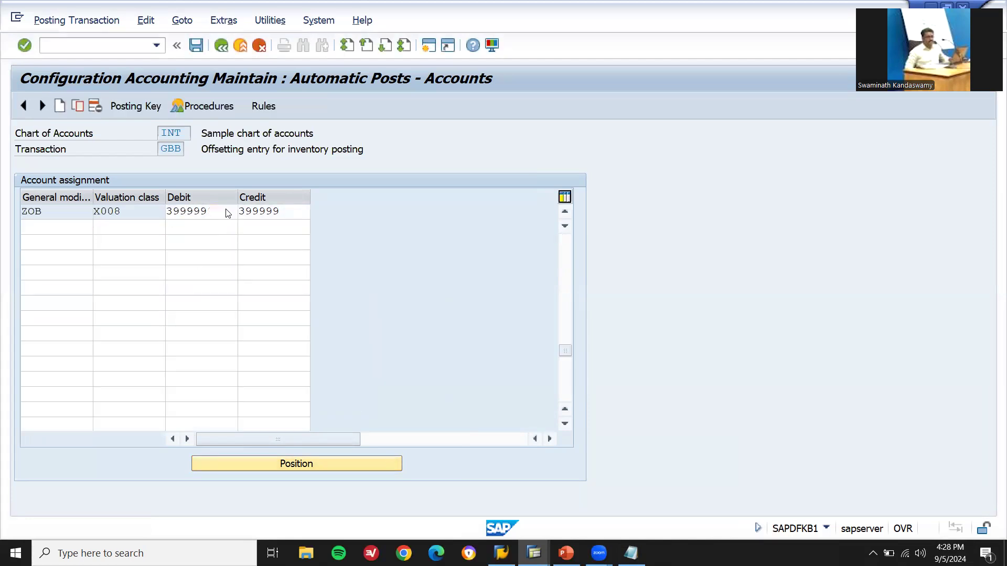
{"action": "key", "text": "shift+F3"}
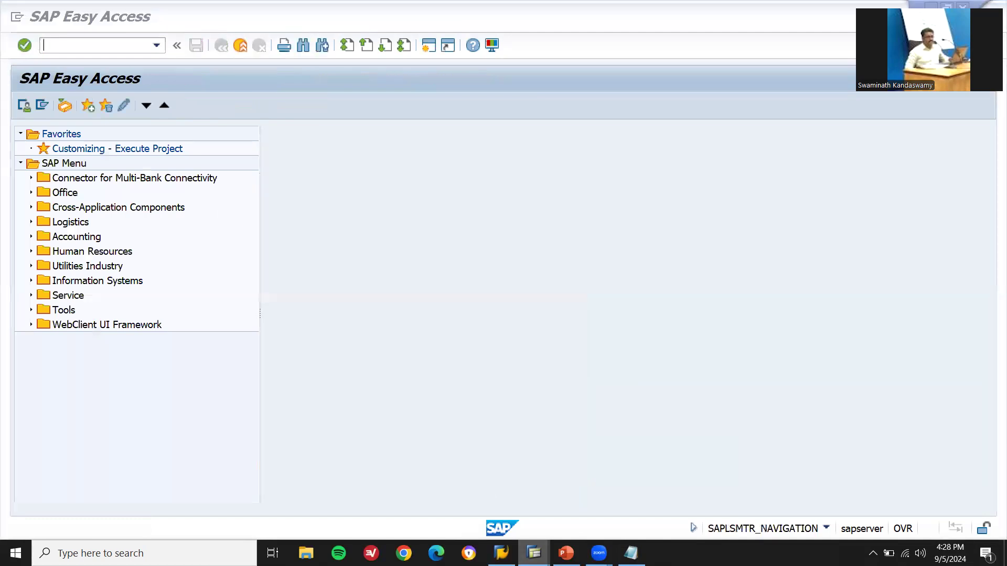
Switch to the goods receipt session, close its error log, and restart transaction MIGO.
{"action": "mouse_move", "coordinate": [534, 551]}
{"action": "left_click", "coordinate": [418, 503]}
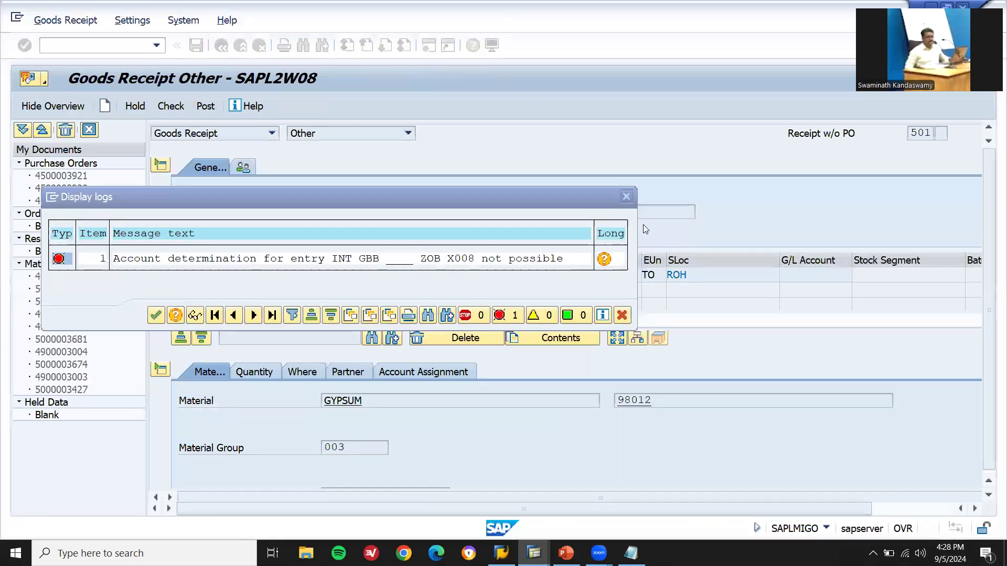
{"action": "left_click", "coordinate": [627, 197]}
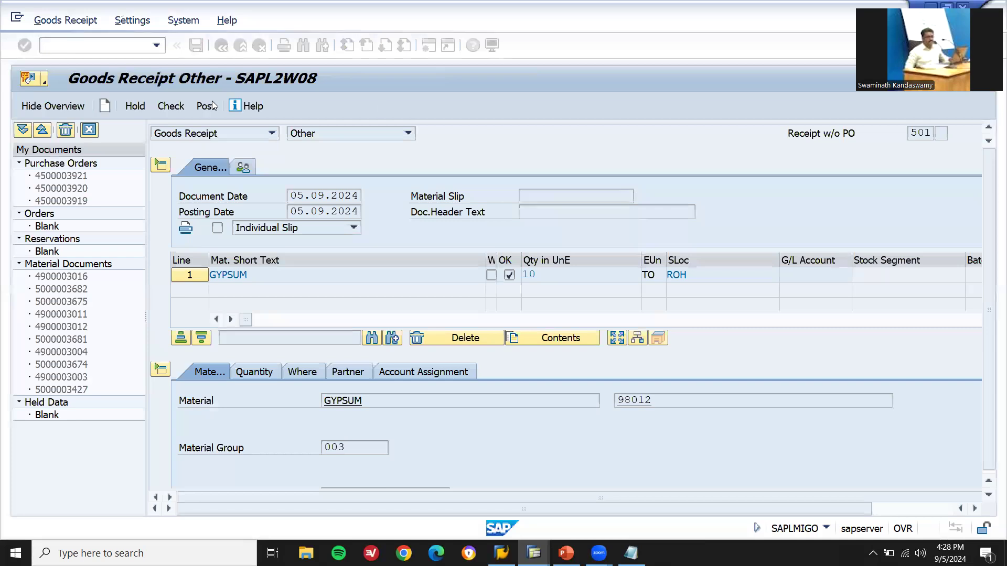
{"action": "left_click", "coordinate": [110, 44]}
{"action": "type", "text": "/NMIGO"}
{"action": "key", "text": "Return"}
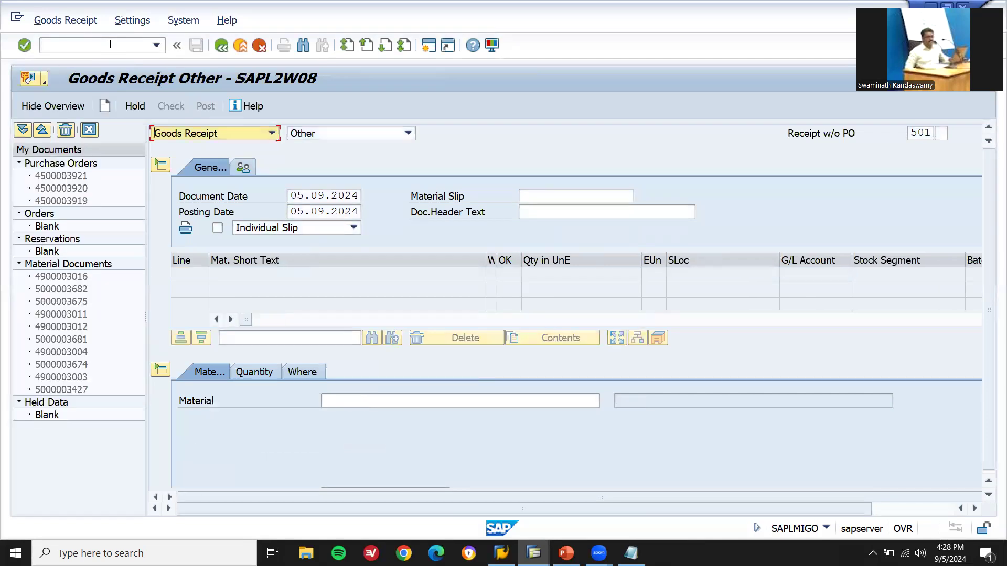
Enter material 98012 with a quantity of 10 in the new goods receipt.
{"action": "left_click", "coordinate": [342, 400]}
{"action": "key", "text": "Down"}
{"action": "key", "text": "Return"}
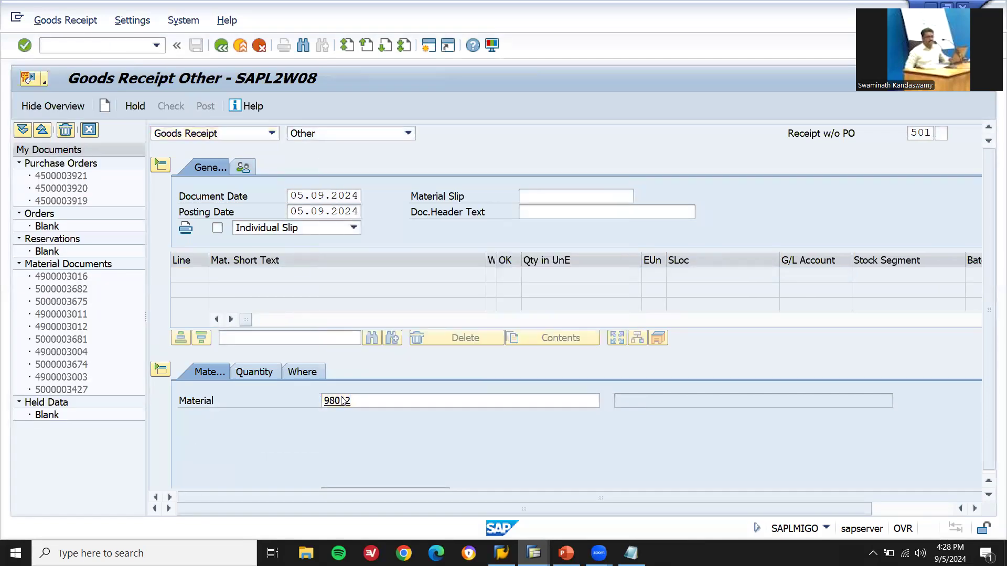
{"action": "left_click", "coordinate": [252, 374]}
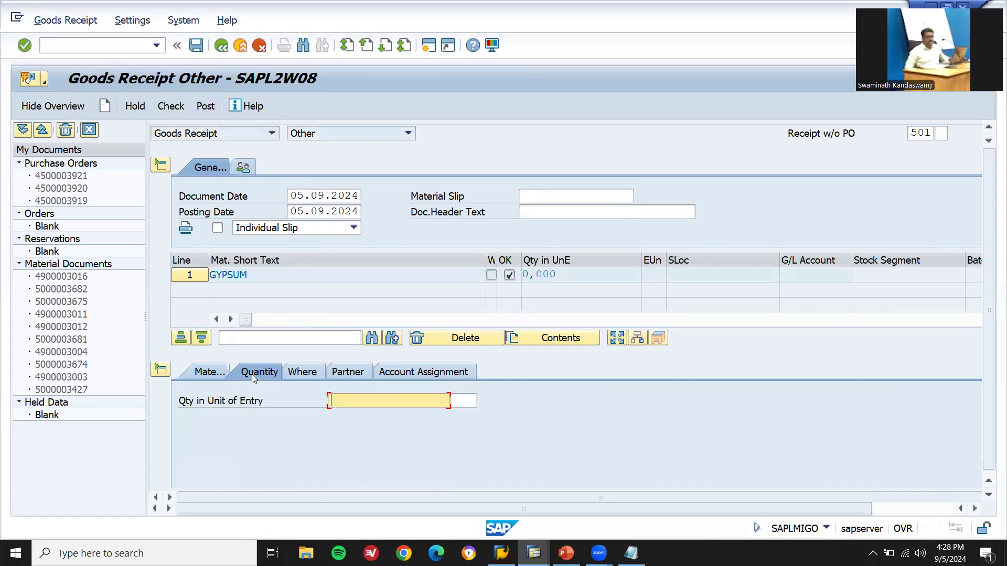
{"action": "type", "text": "10"}
Assign plant GA01 and storage location GA01 to the receipt item, and try to post the goods receipt.
{"action": "left_click", "coordinate": [303, 371]}
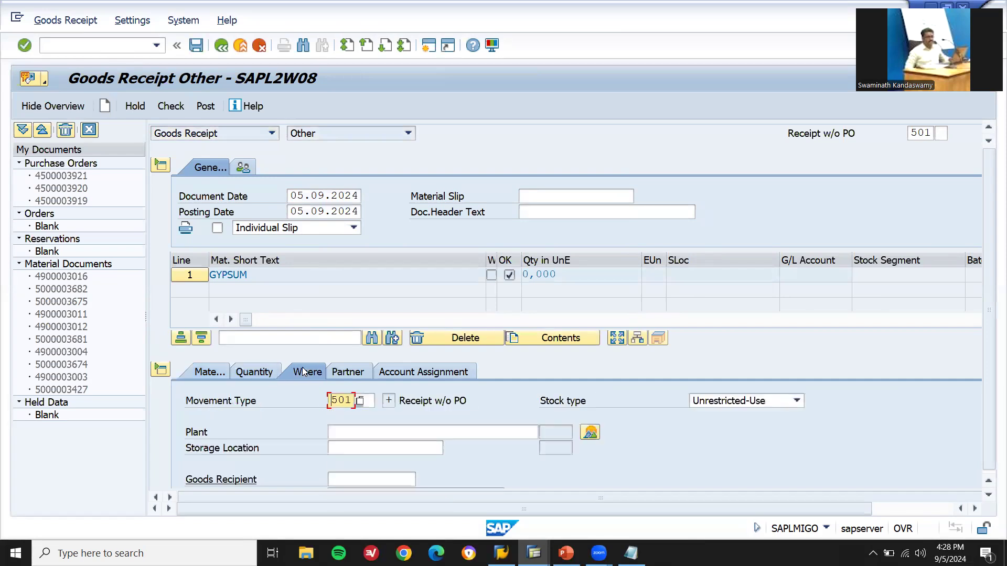
{"action": "key", "text": "Down"}
{"action": "key", "text": "Return"}
{"action": "key", "text": "Tab"}
{"action": "key", "text": "Down"}
{"action": "key", "text": "Return"}
{"action": "key", "text": "Return"}
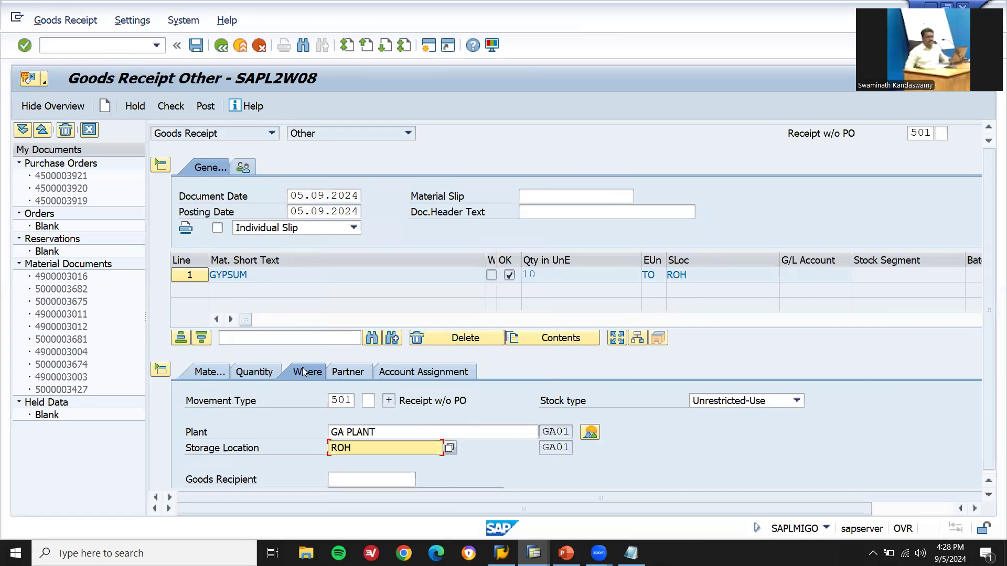
{"action": "key", "text": "ctrl+s"}
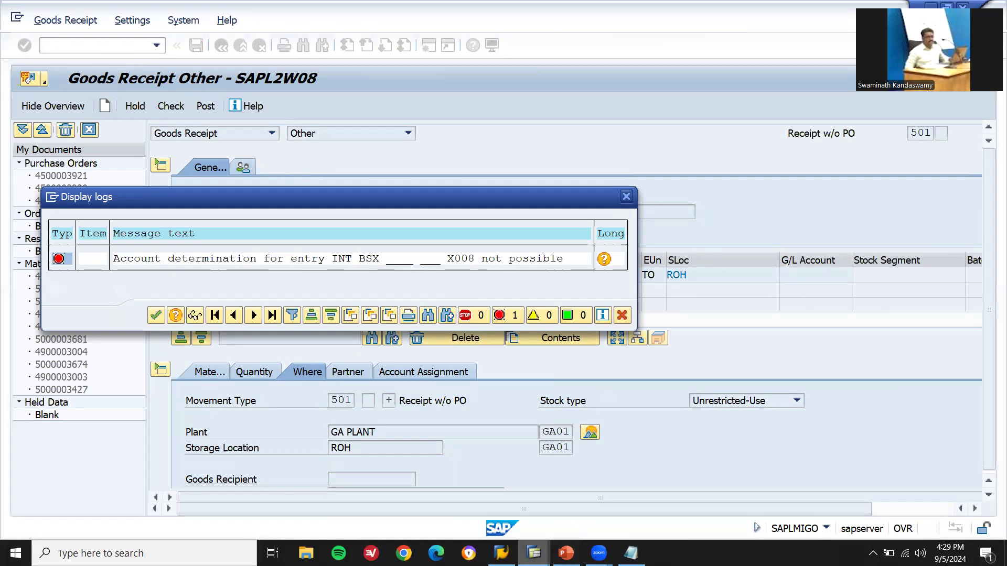
Switch to the free SAP Easy Access session and start transaction OBYC.
{"action": "left_click", "coordinate": [534, 553]}
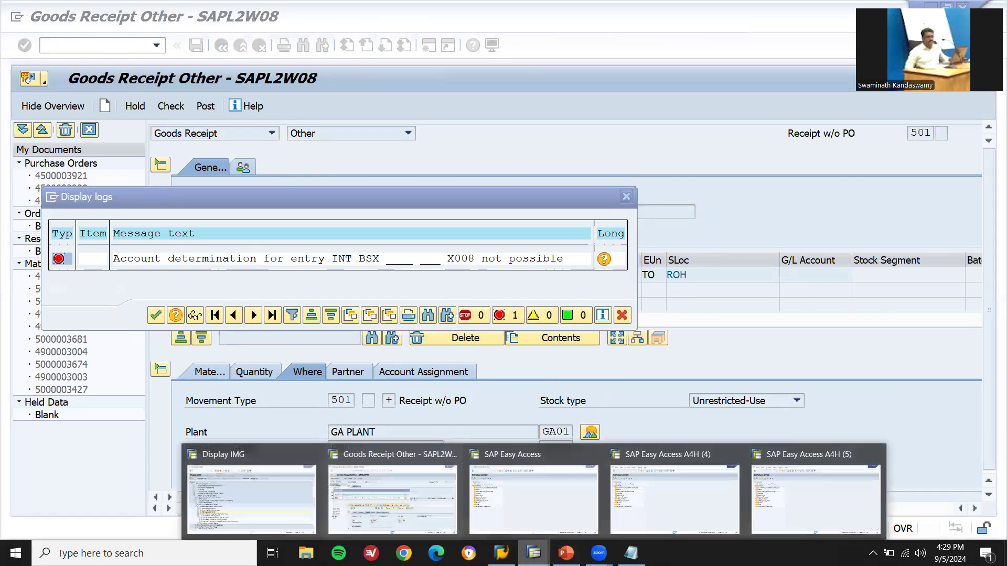
{"action": "left_click", "coordinate": [521, 512]}
{"action": "left_click", "coordinate": [114, 46]}
{"action": "type", "text": "OBYC"}
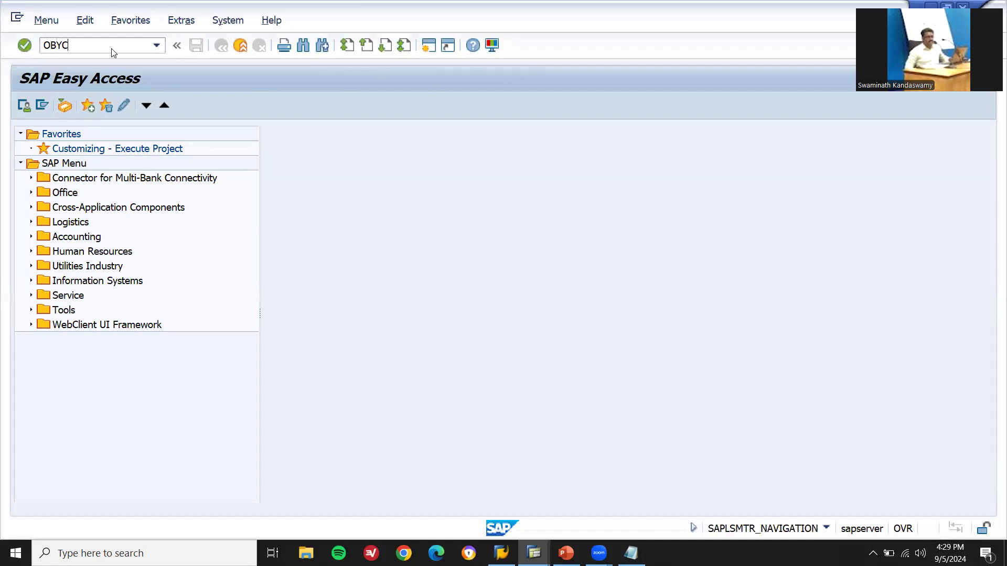
{"action": "key", "text": "Return"}
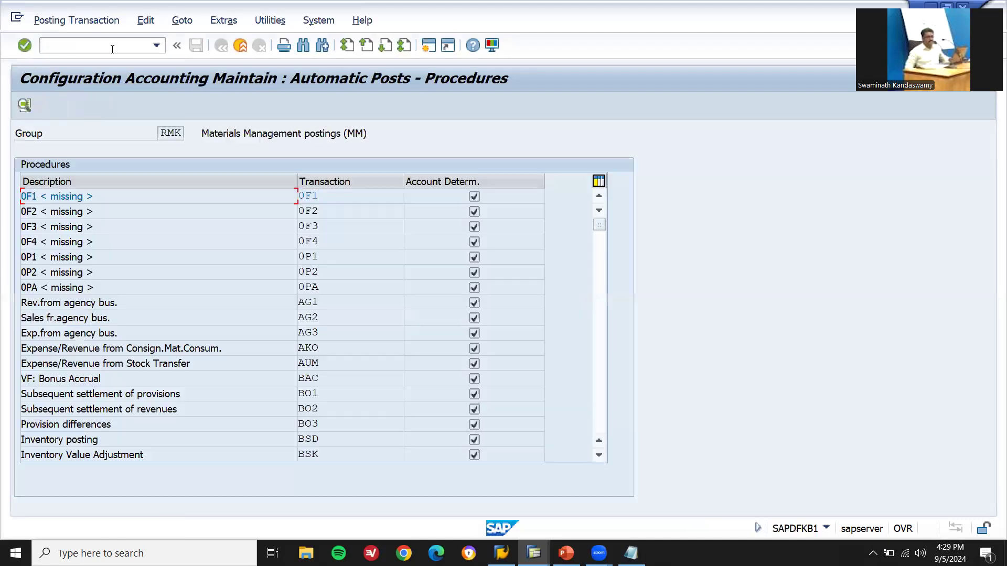
Open the account assignment of procedure BSX, Inventory posting, for chart of accounts INT.
{"action": "left_click", "coordinate": [599, 416]}
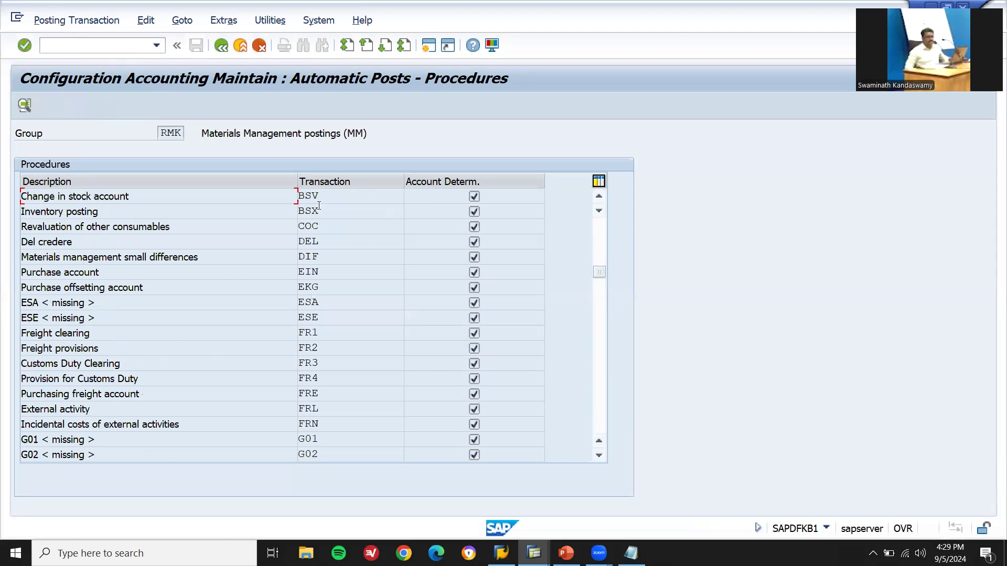
{"action": "left_click", "coordinate": [278, 212]}
{"action": "key", "text": "shift+Left"}
{"action": "key", "text": "shift+Left"}
{"action": "key", "text": "shift+Left"}
{"action": "double_click", "coordinate": [200, 211]}
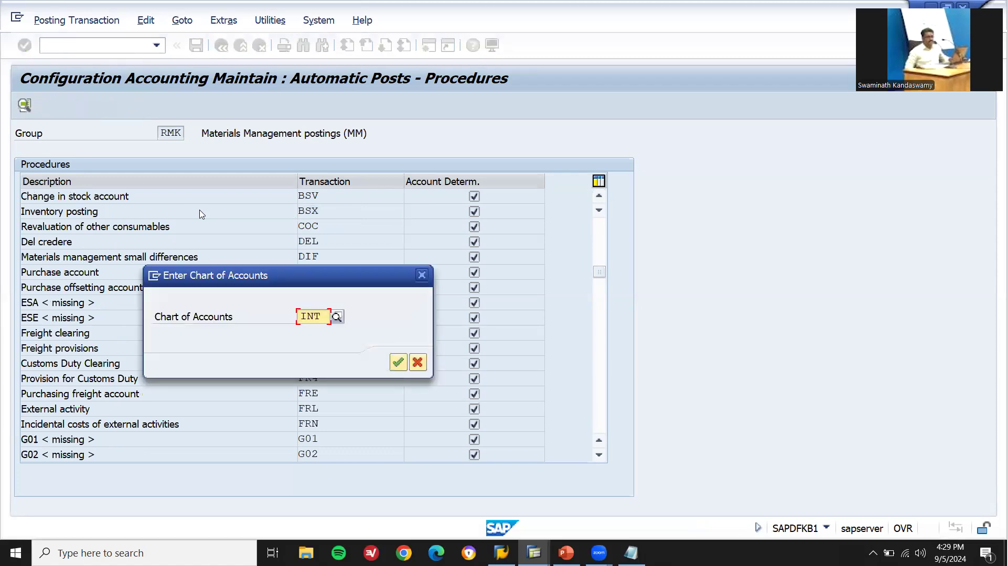
{"action": "key", "text": "Return"}
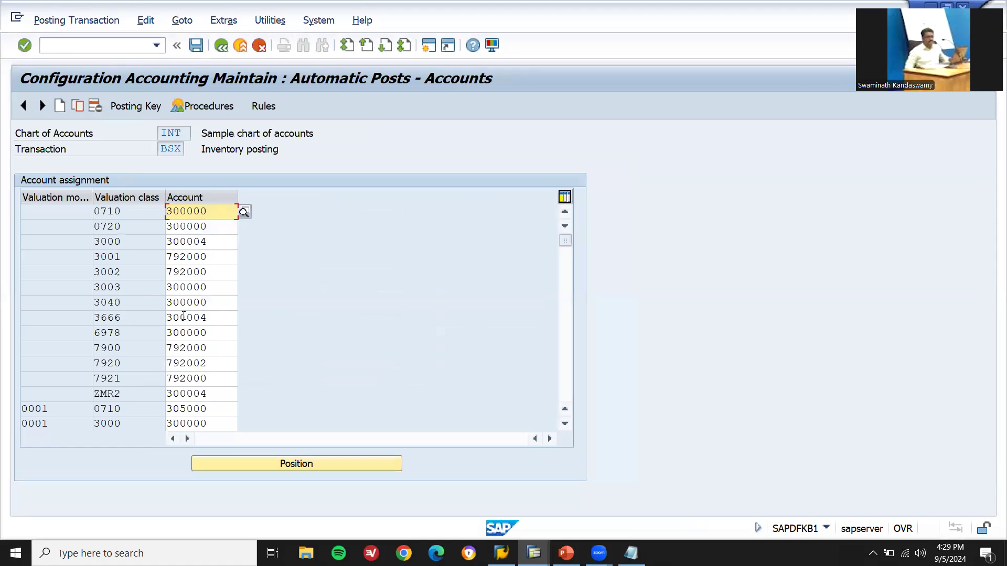
Check the goods receipt error log again, and copy the BSX entry of valuation class 3000 without a valuation modifier.
{"action": "key", "text": "alt+Tab"}
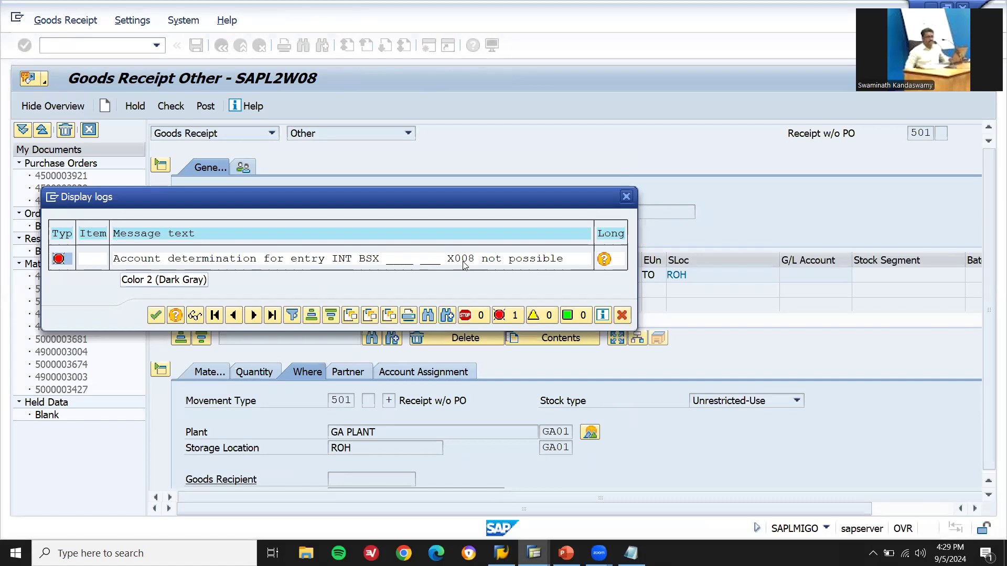
{"action": "key", "text": "alt+Tab"}
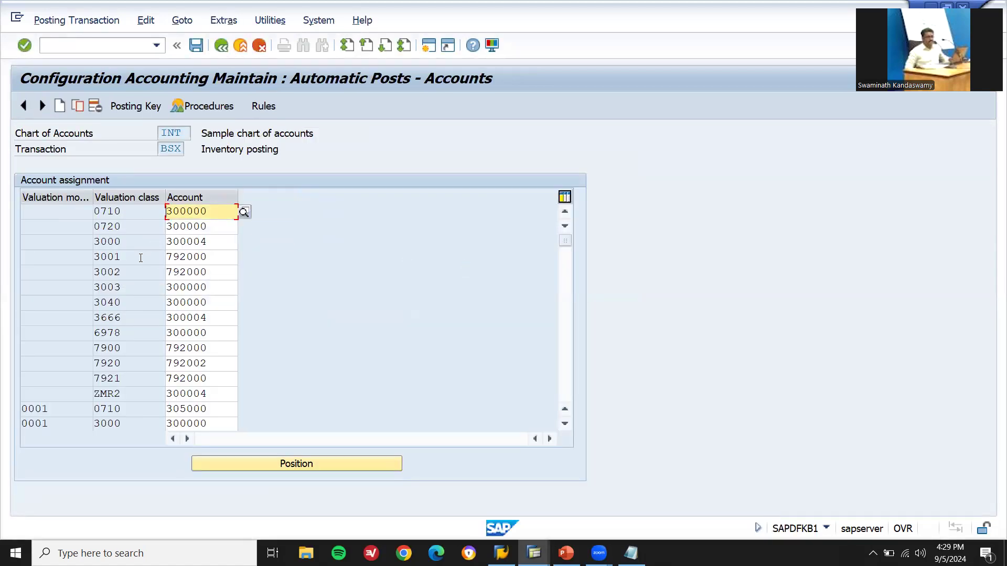
{"action": "left_click", "coordinate": [140, 243]}
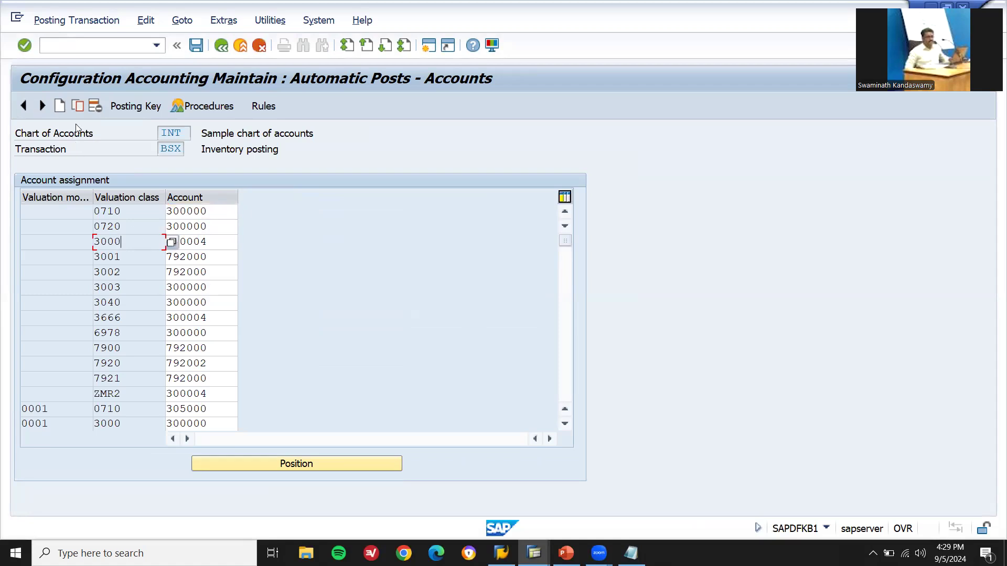
{"action": "left_click", "coordinate": [77, 107]}
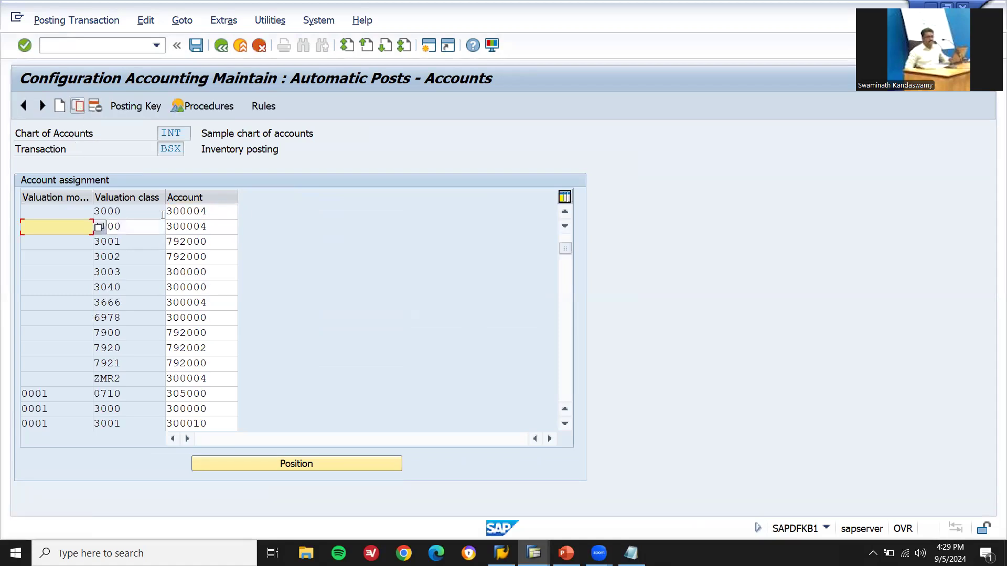
Set the copied BSX entry's valuation class to X008, keeping account 300004, and confirm the entry.
{"action": "key", "text": "Tab"}
{"action": "key", "text": "BackSpace"}
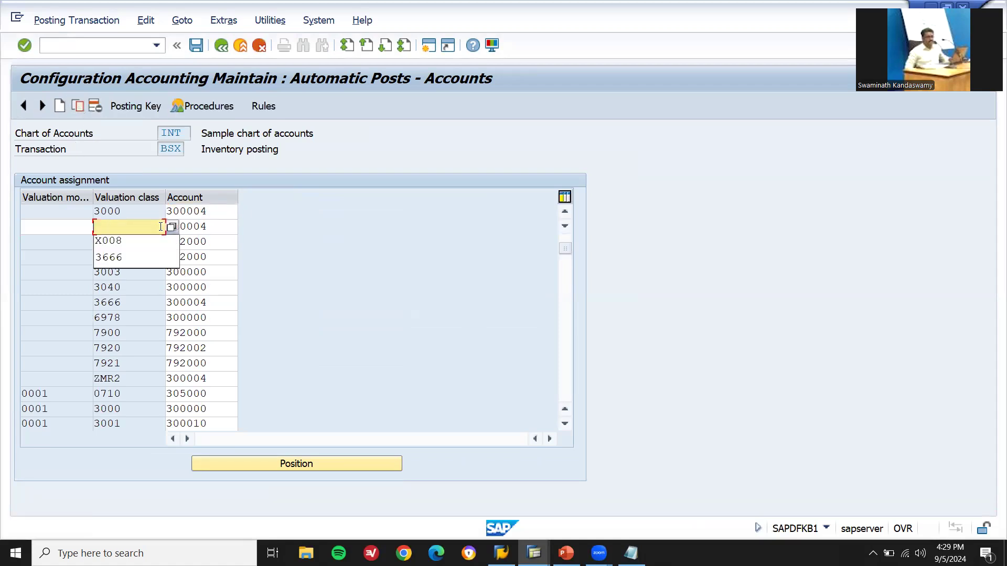
{"action": "key", "text": "Down"}
{"action": "key", "text": "Return"}
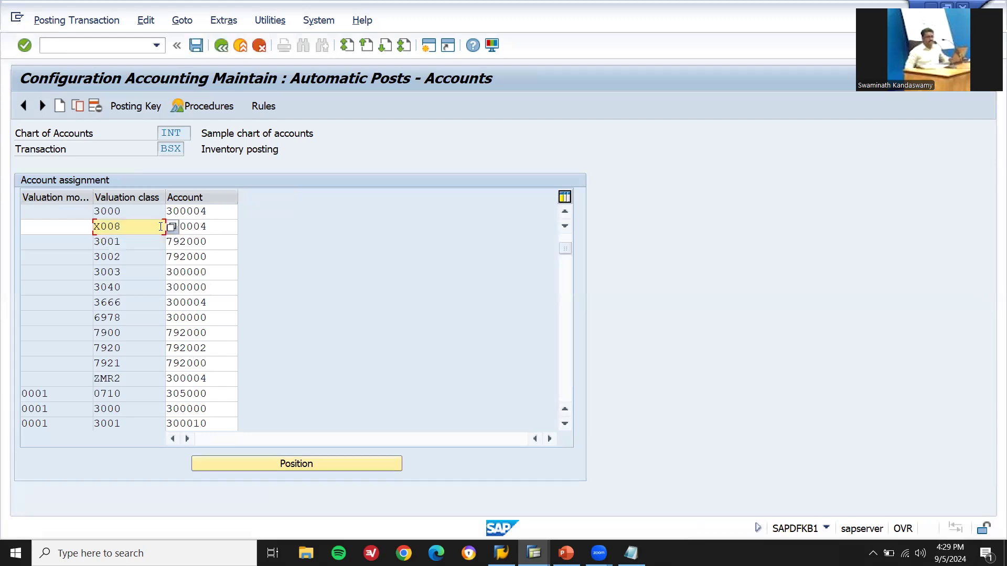
{"action": "key", "text": "Tab"}
{"action": "key", "text": "shift+Left"}
{"action": "key", "text": "shift+Left"}
{"action": "key", "text": "shift+Left"}
{"action": "key", "text": "shift+Left"}
{"action": "key", "text": "shift+Left"}
{"action": "key", "text": "shift+Left"}
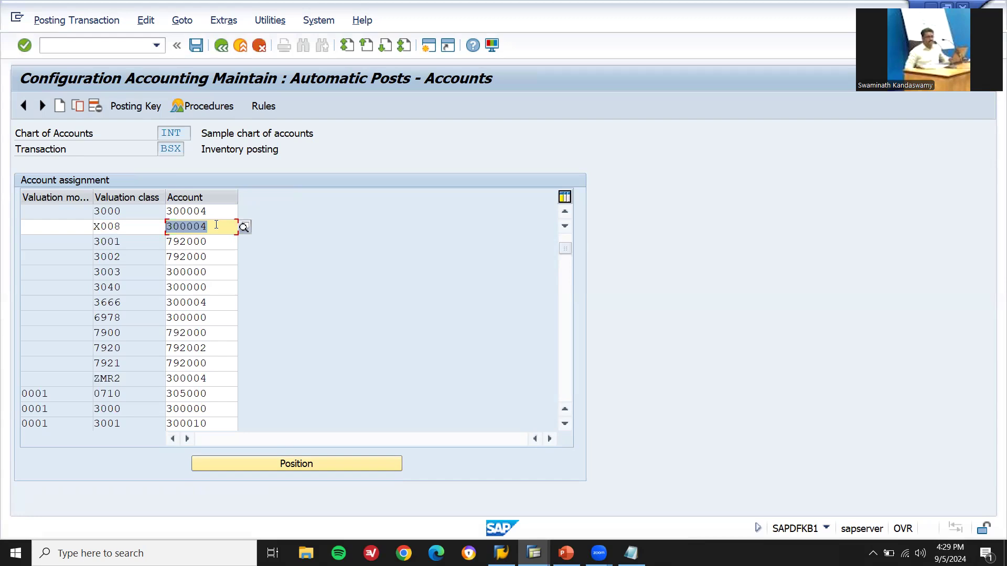
{"action": "key", "text": "Return"}
Save the BSX account assignment in the proposed customizing request and return to SAP Easy Access.
{"action": "key", "text": "ctrl+s"}
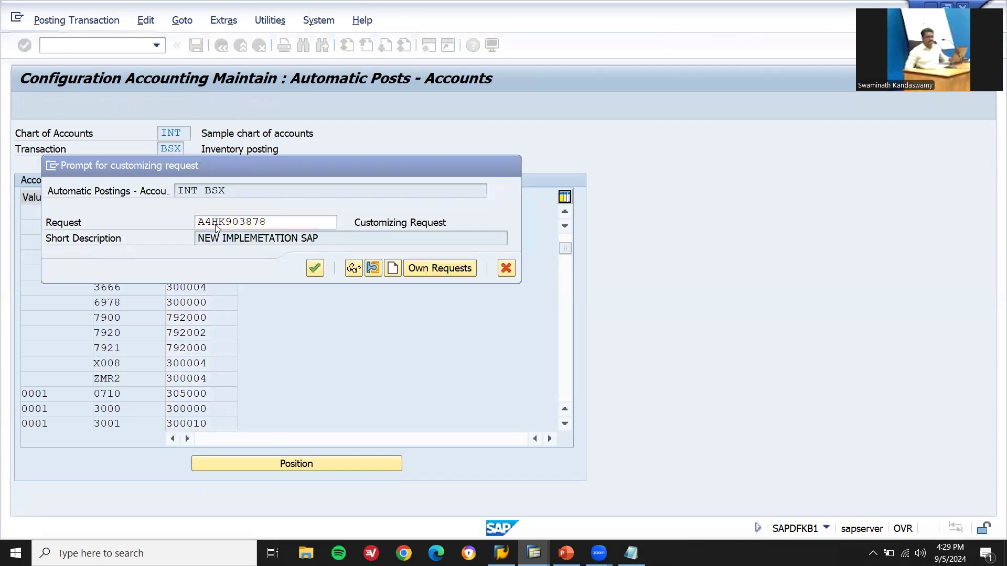
{"action": "key", "text": "Return"}
{"action": "key", "text": "F3"}
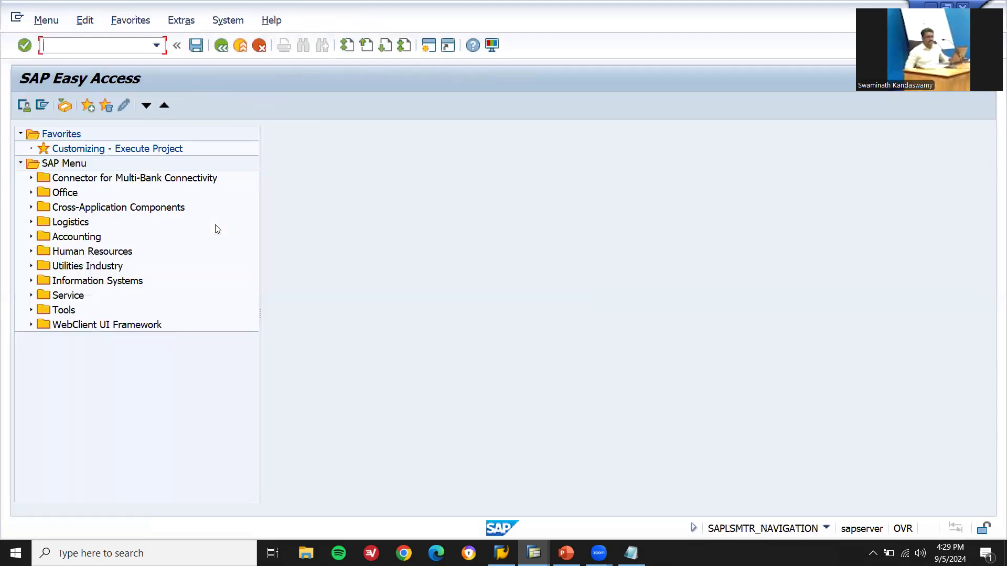
Return to the goods receipt session, close the error log, and restart MIGO without saving the entered document.
{"action": "key", "text": "alt+Tab"}
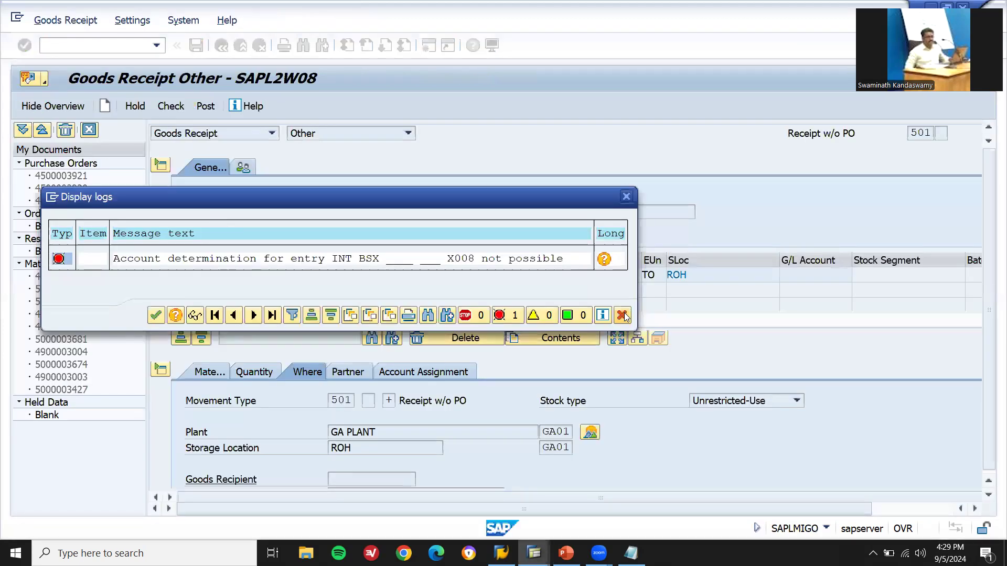
{"action": "left_click", "coordinate": [623, 315]}
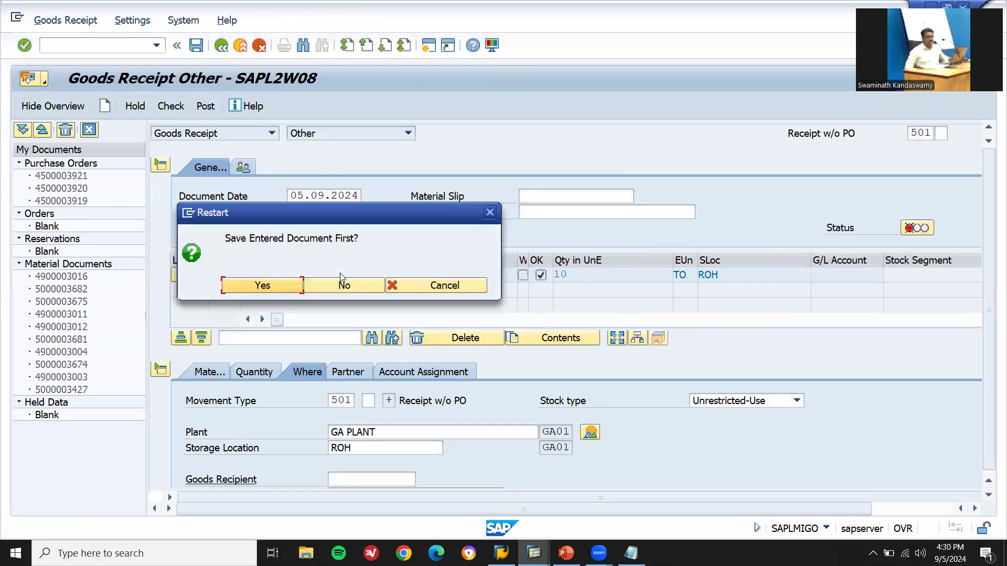
{"action": "left_click", "coordinate": [342, 284]}
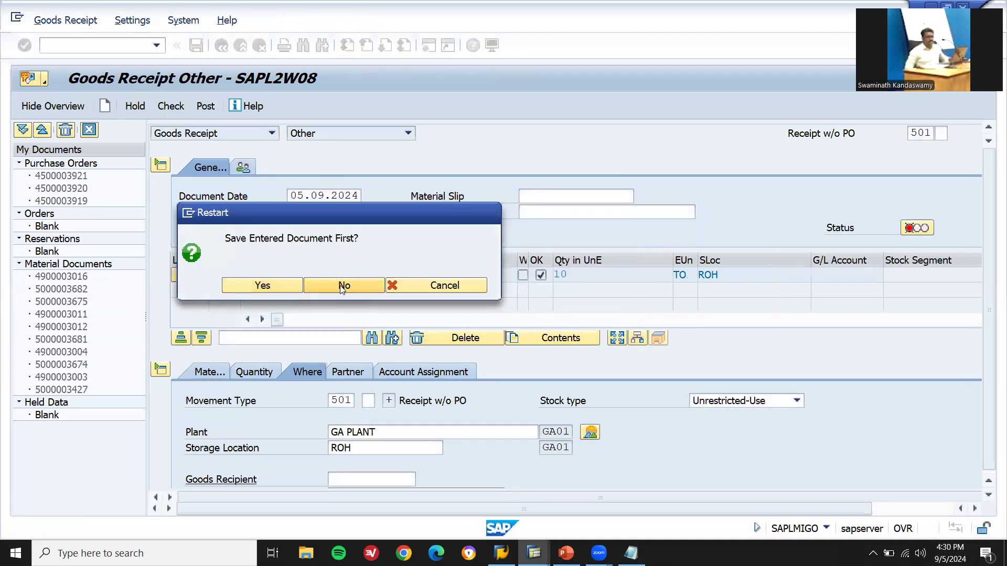
{"action": "left_click", "coordinate": [79, 45]}
{"action": "type", "text": "/NMIGO"}
{"action": "key", "text": "Return"}
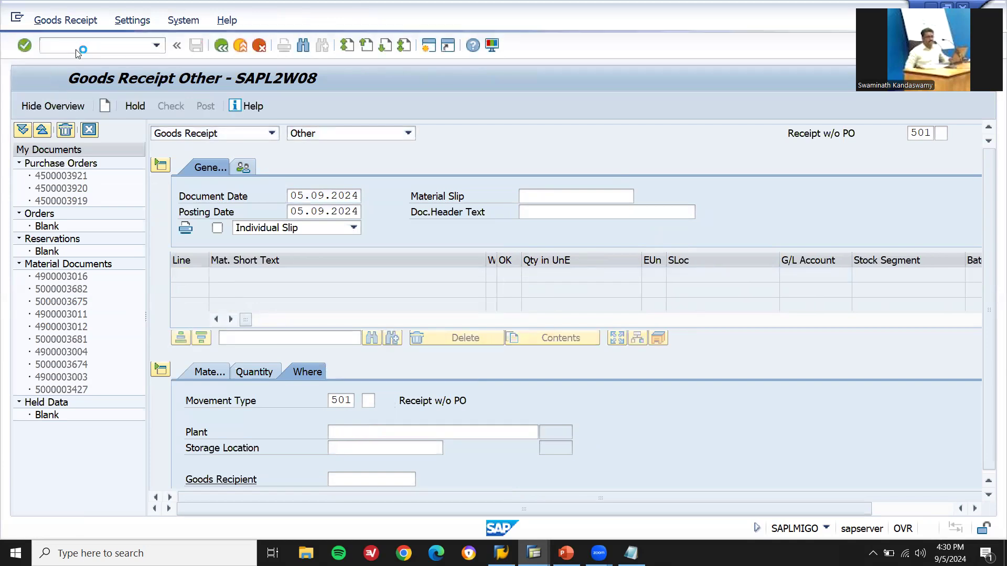
Enter plant GA01, storage location GA01 and a quantity of 10 for the new receipt item.
{"action": "left_click", "coordinate": [346, 430]}
{"action": "type", "text": "GA01"}
{"action": "key", "text": "Tab"}
{"action": "type", "text": "GA01"}
{"action": "left_click", "coordinate": [256, 371]}
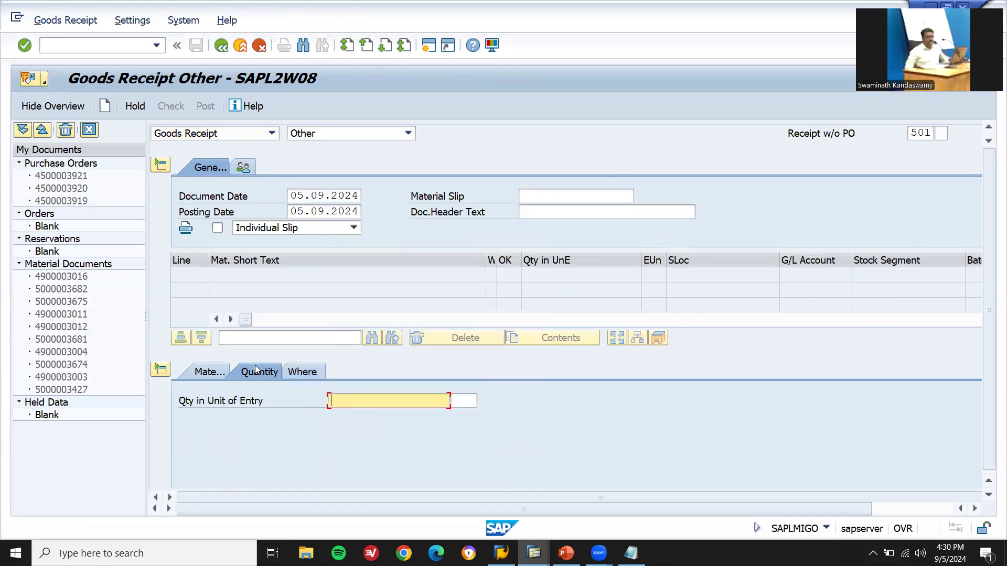
{"action": "type", "text": "10"}
Assign material 98012 to the receipt item and post the goods receipt.
{"action": "left_click", "coordinate": [215, 371]}
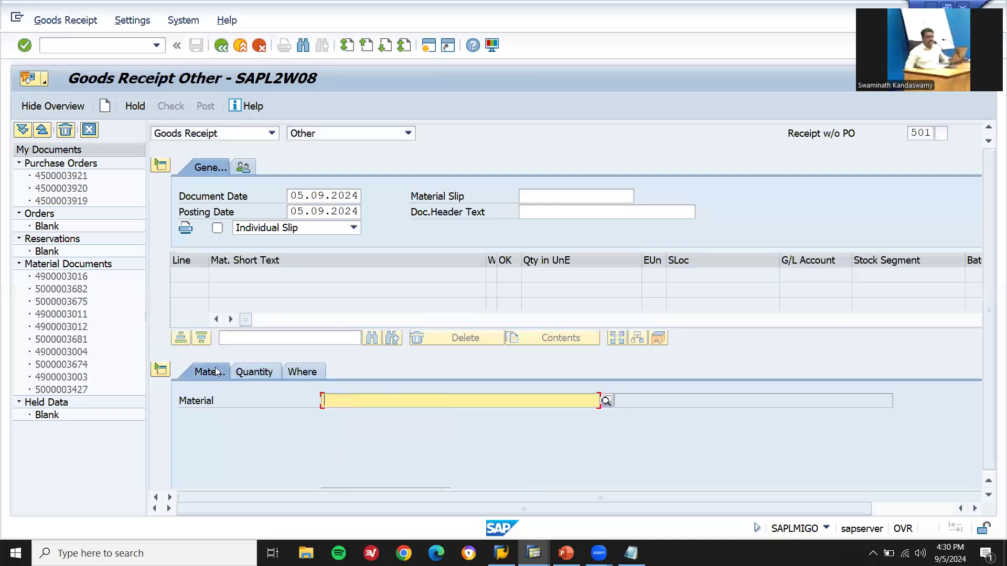
{"action": "key", "text": "Down"}
{"action": "key", "text": "Down"}
{"action": "key", "text": "Return"}
{"action": "key", "text": "Return"}
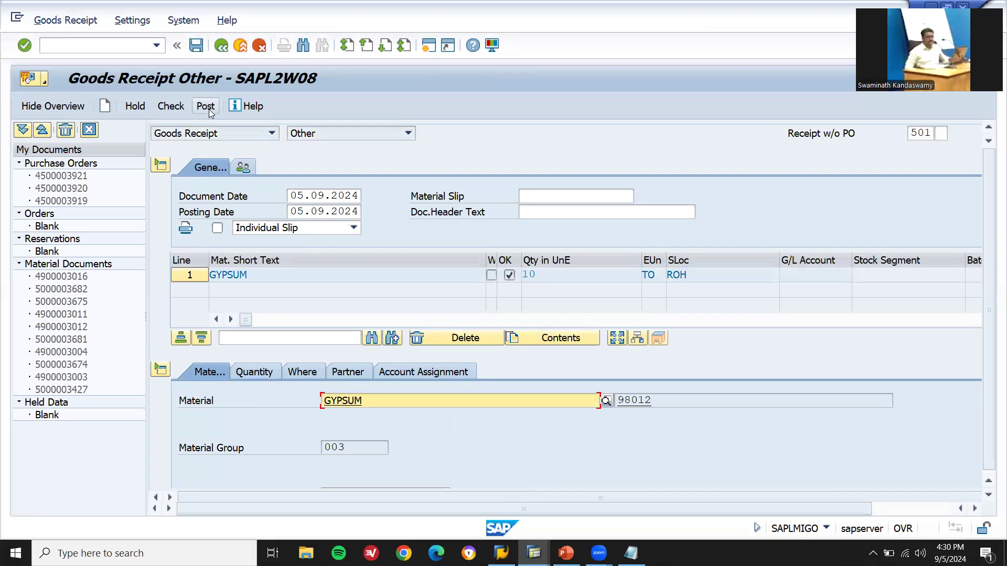
{"action": "left_click", "coordinate": [205, 106]}
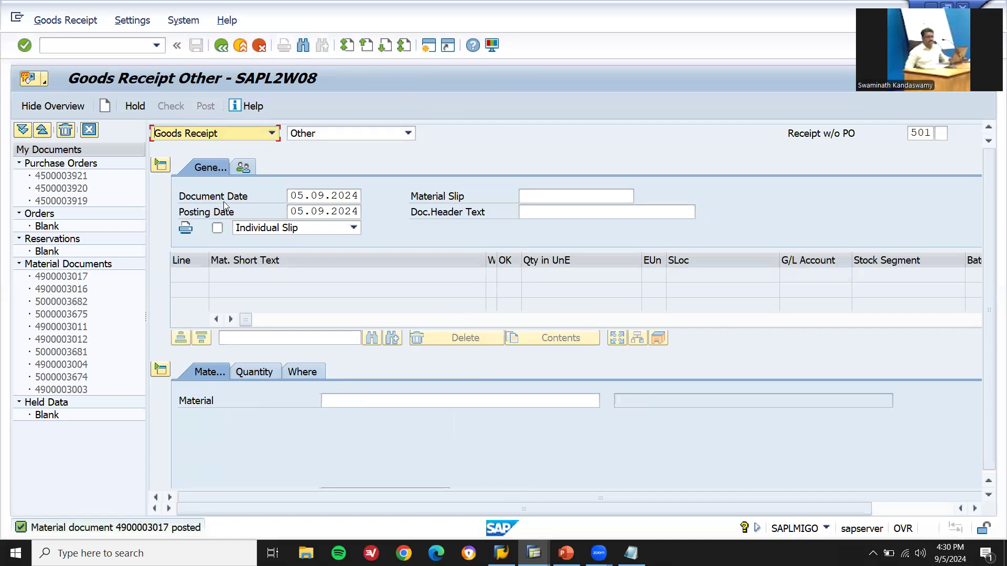
Display the posted material document and open its accounting document from the document info.
{"action": "left_click", "coordinate": [272, 133]}
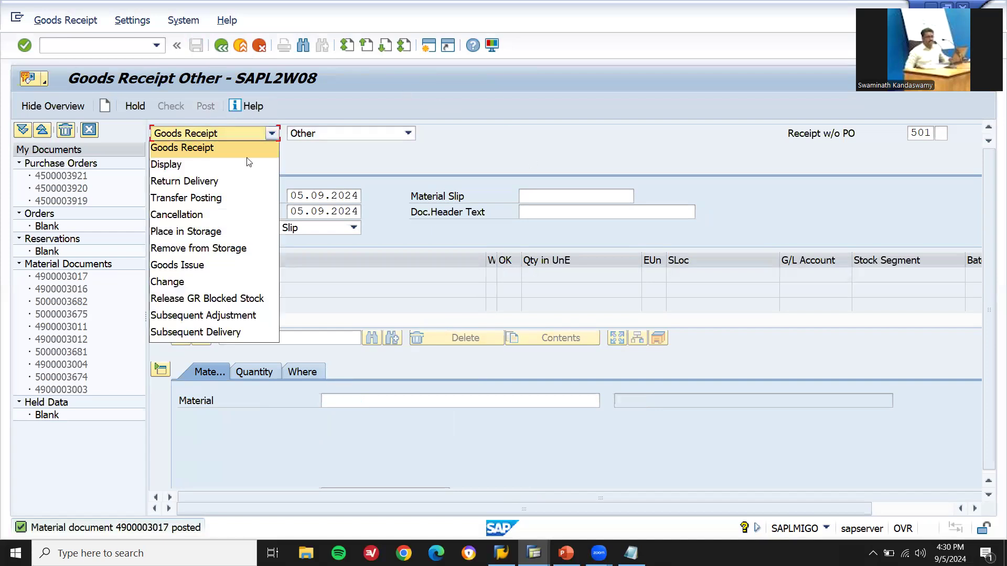
{"action": "left_click", "coordinate": [239, 167]}
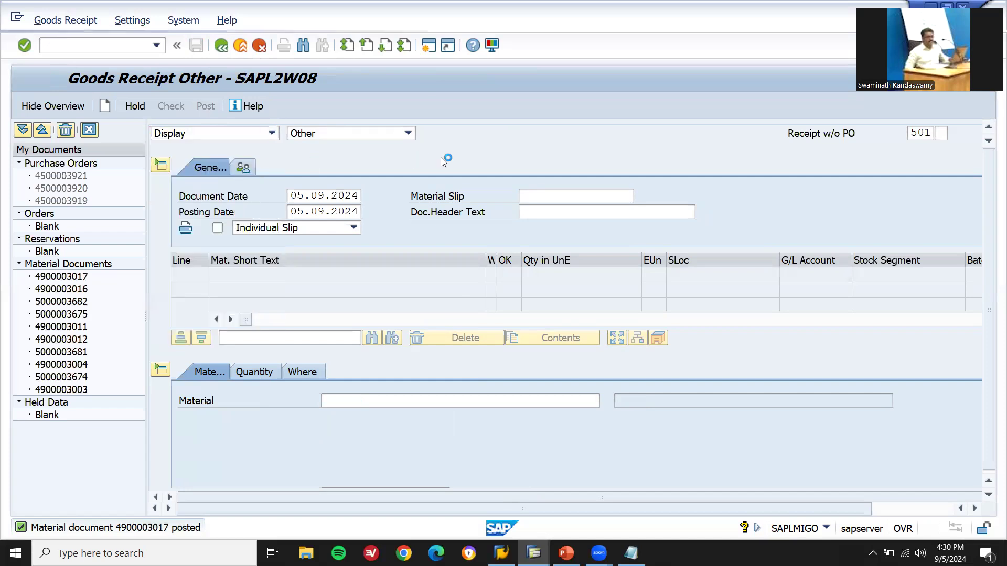
{"action": "key", "text": "Return"}
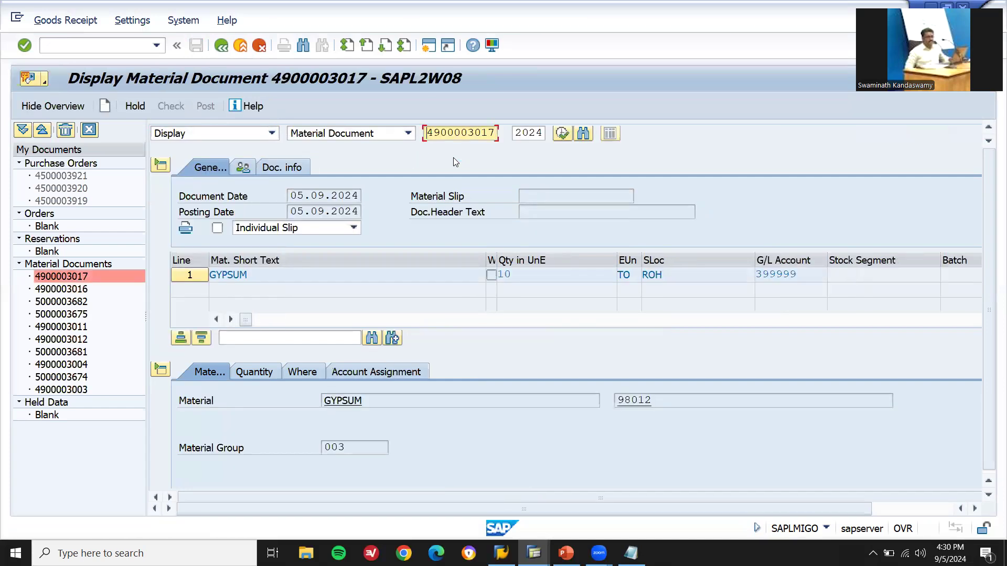
{"action": "left_click", "coordinate": [296, 166]}
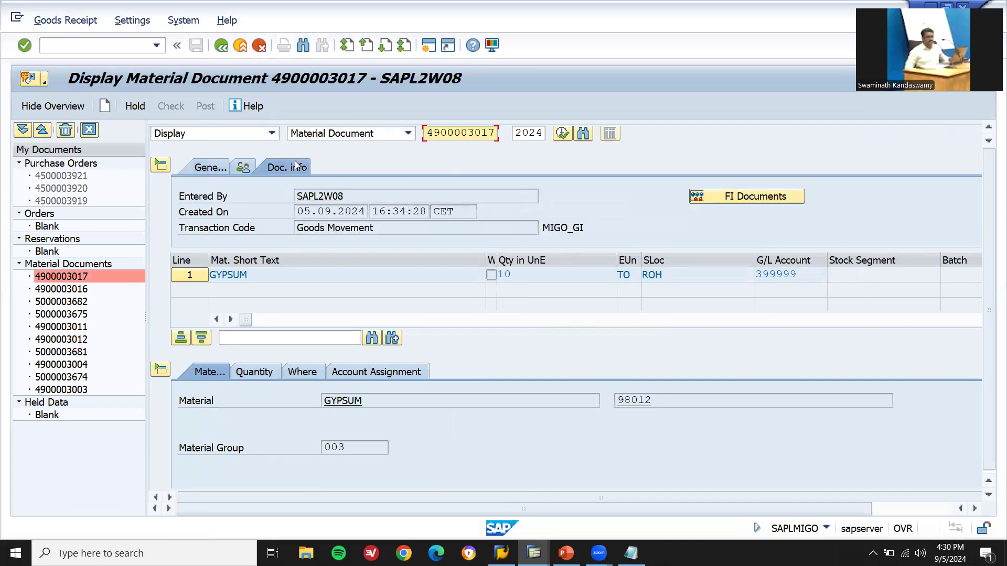
{"action": "left_click", "coordinate": [762, 196]}
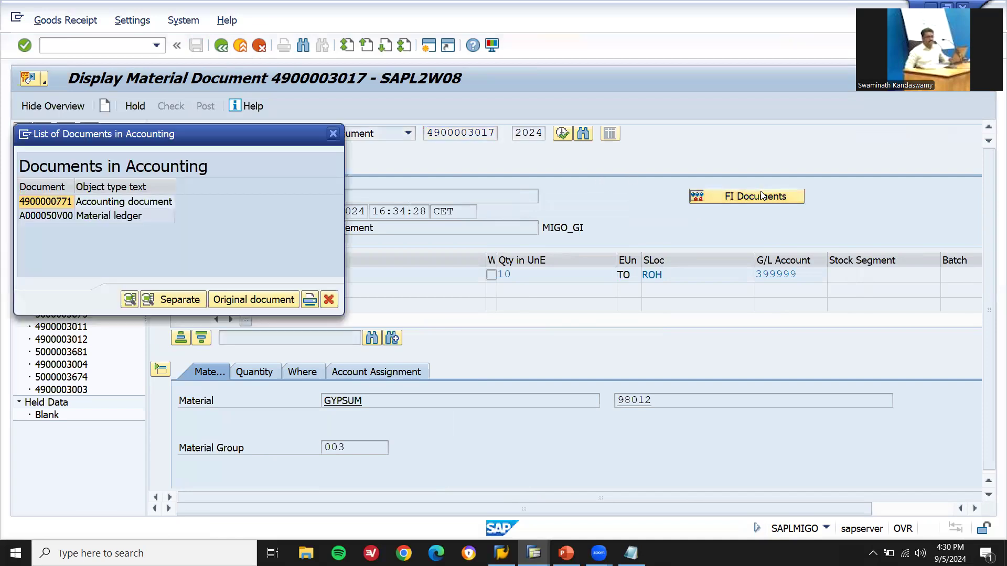
{"action": "double_click", "coordinate": [137, 205]}
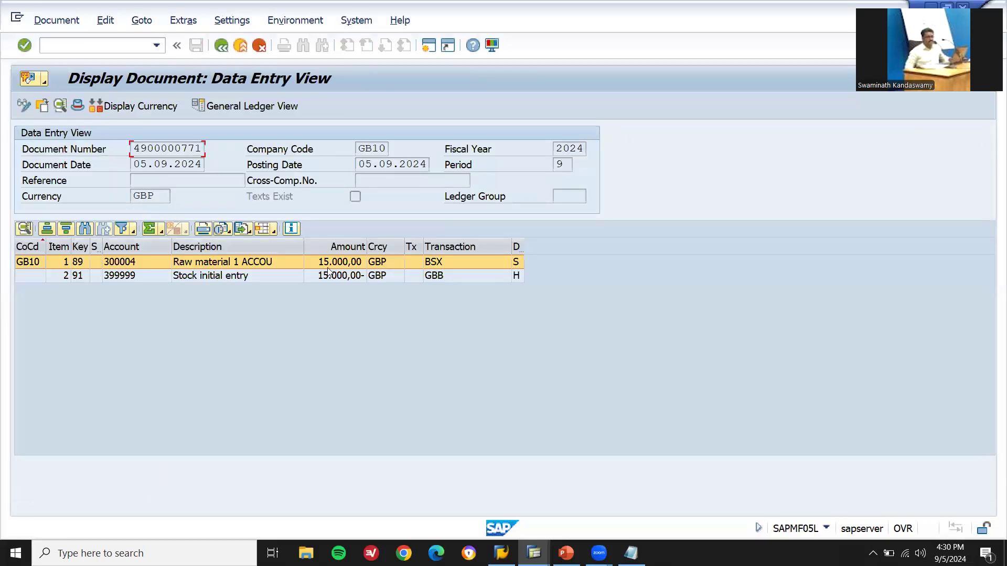
Examine the amounts and transaction keys of both accounting document line items, and return to the material document.
{"action": "left_click", "coordinate": [340, 264]}
{"action": "left_click", "coordinate": [342, 275]}
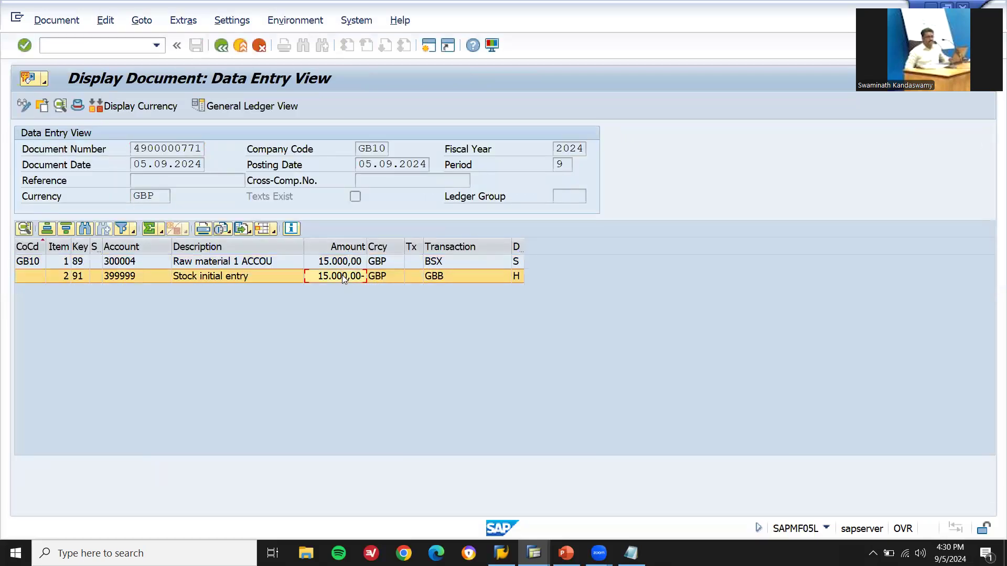
{"action": "left_click", "coordinate": [344, 261]}
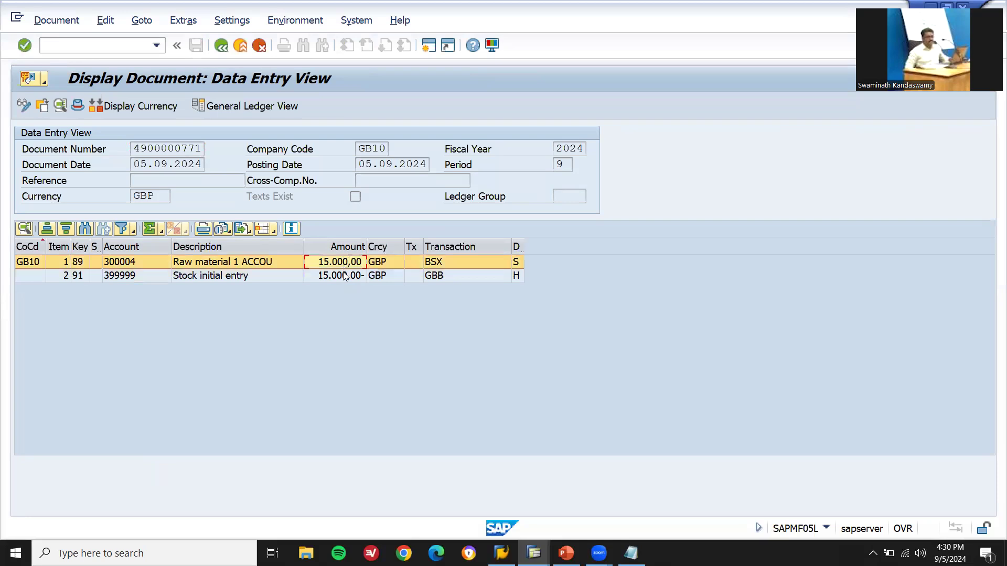
{"action": "left_click", "coordinate": [346, 277]}
{"action": "left_click", "coordinate": [450, 263]}
{"action": "left_click", "coordinate": [449, 278]}
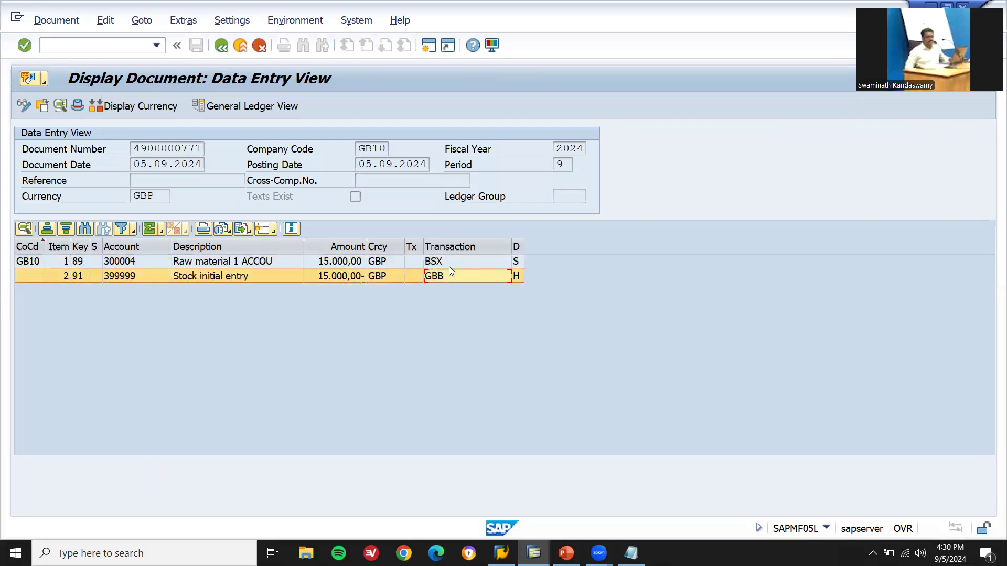
{"action": "left_click", "coordinate": [449, 263]}
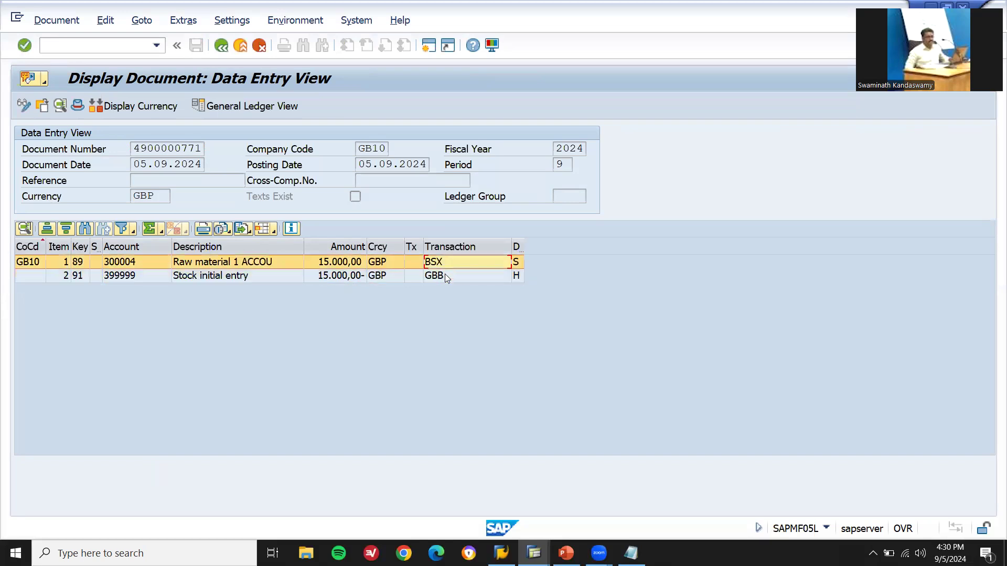
{"action": "left_click", "coordinate": [444, 276]}
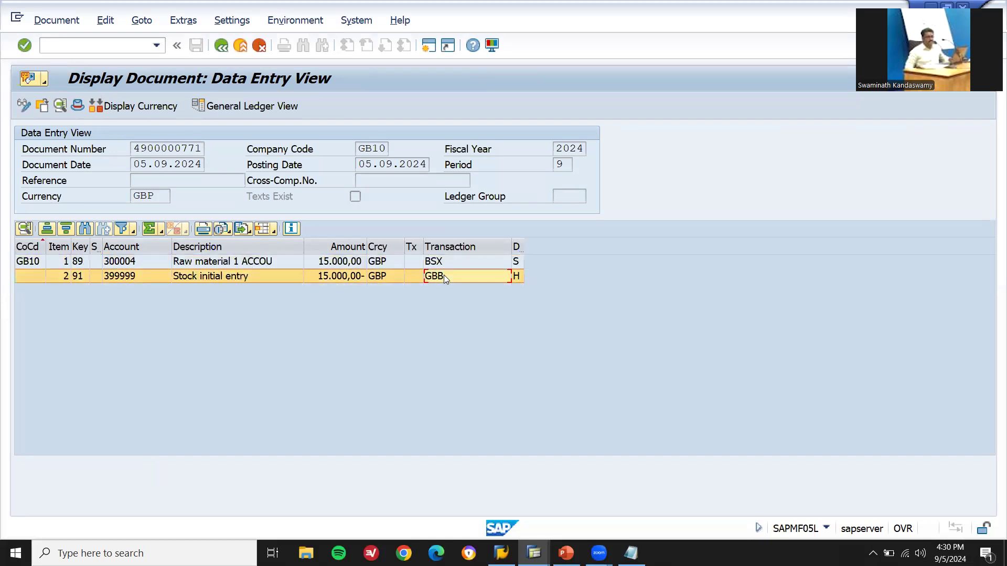
{"action": "key", "text": "F3"}
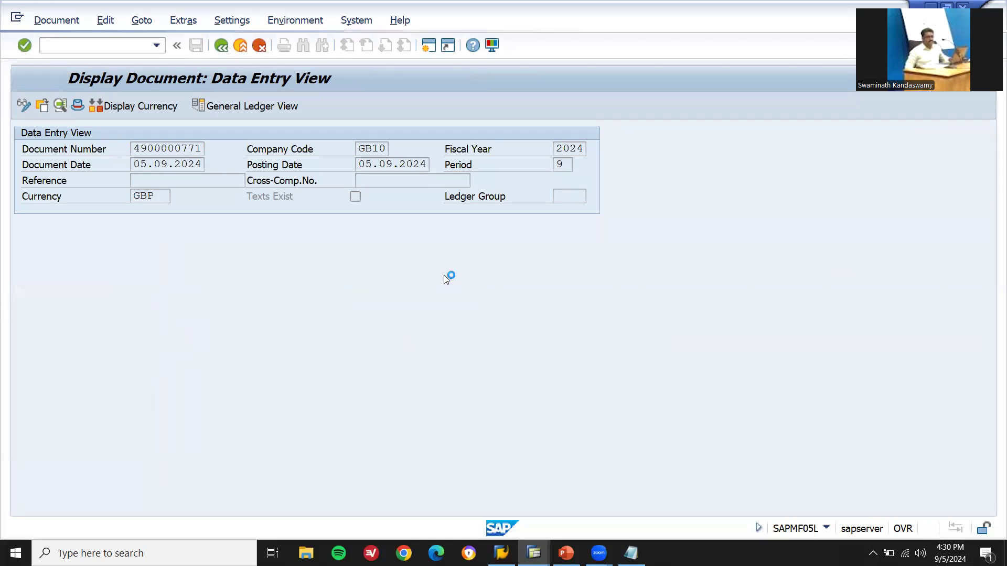
{"action": "key", "text": "F3"}
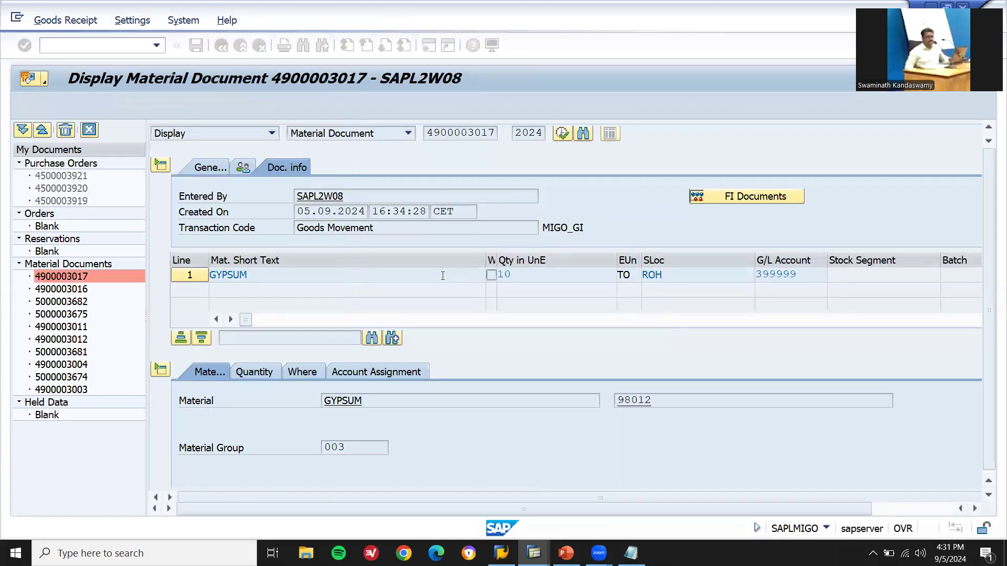